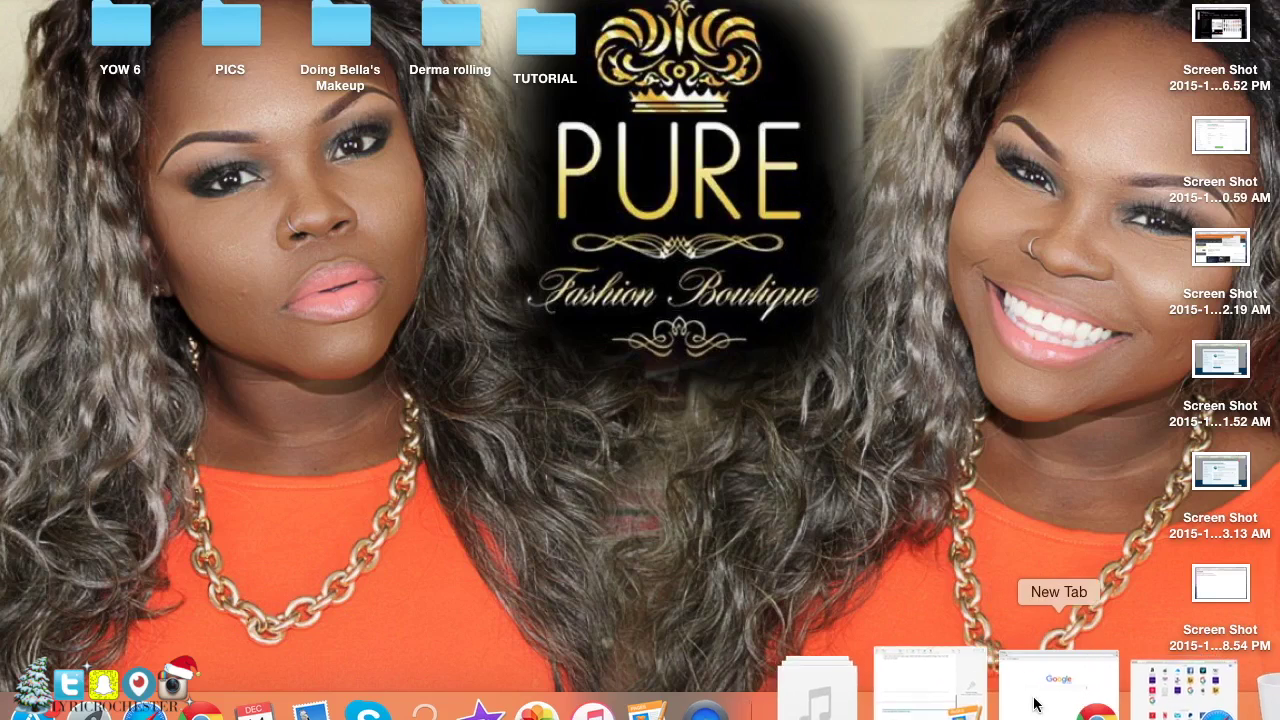
- Open the PicMonkey website at picmonkey.com in Safari
left_click(1100, 697)
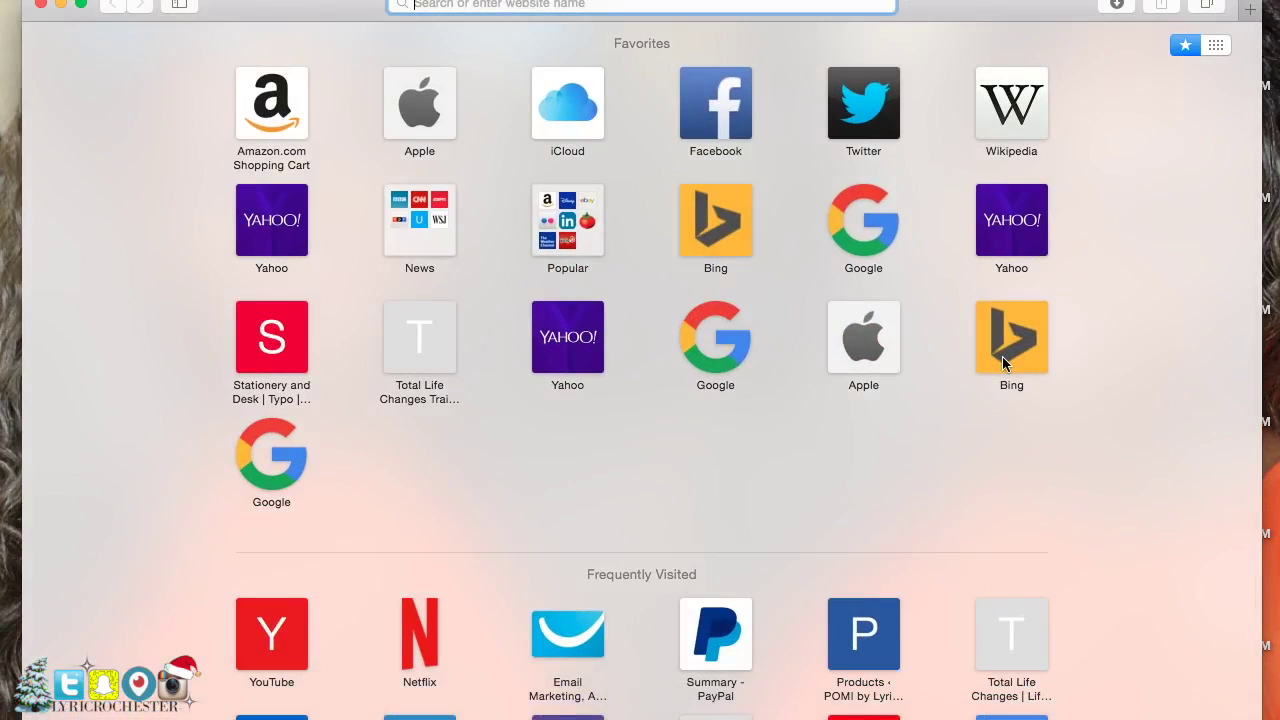
type("picmonkey.com")
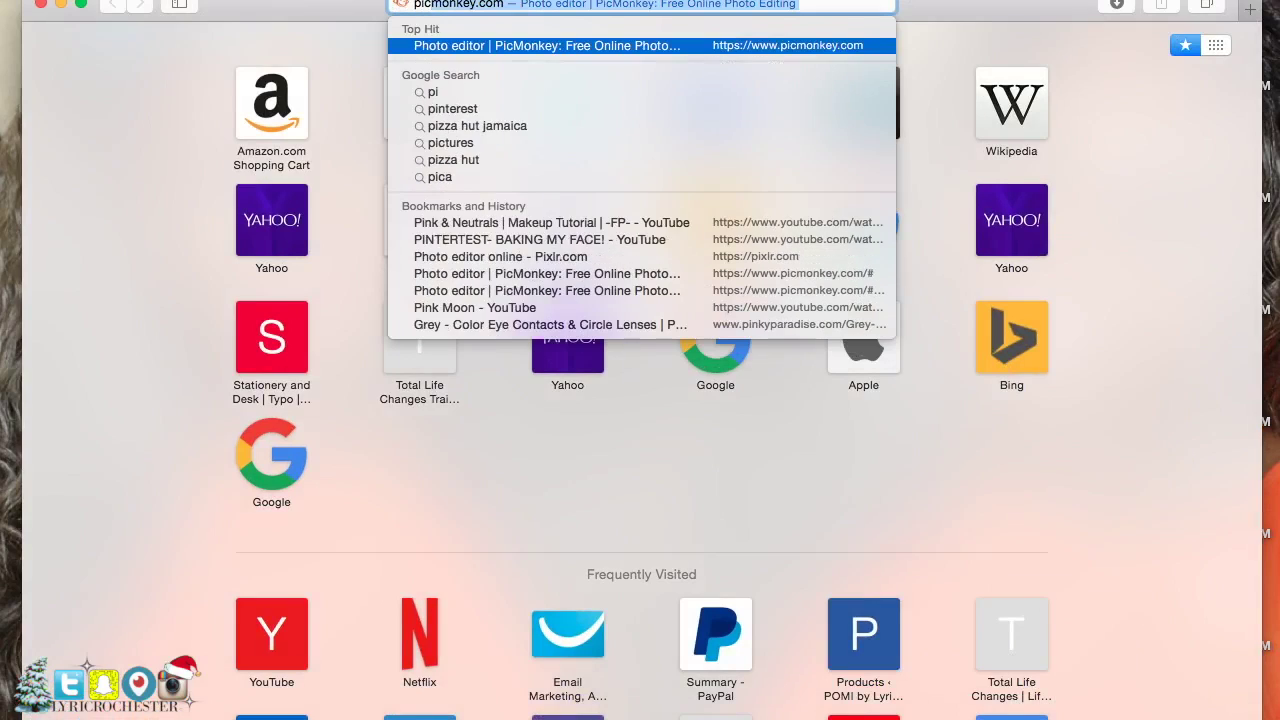
key("Return")
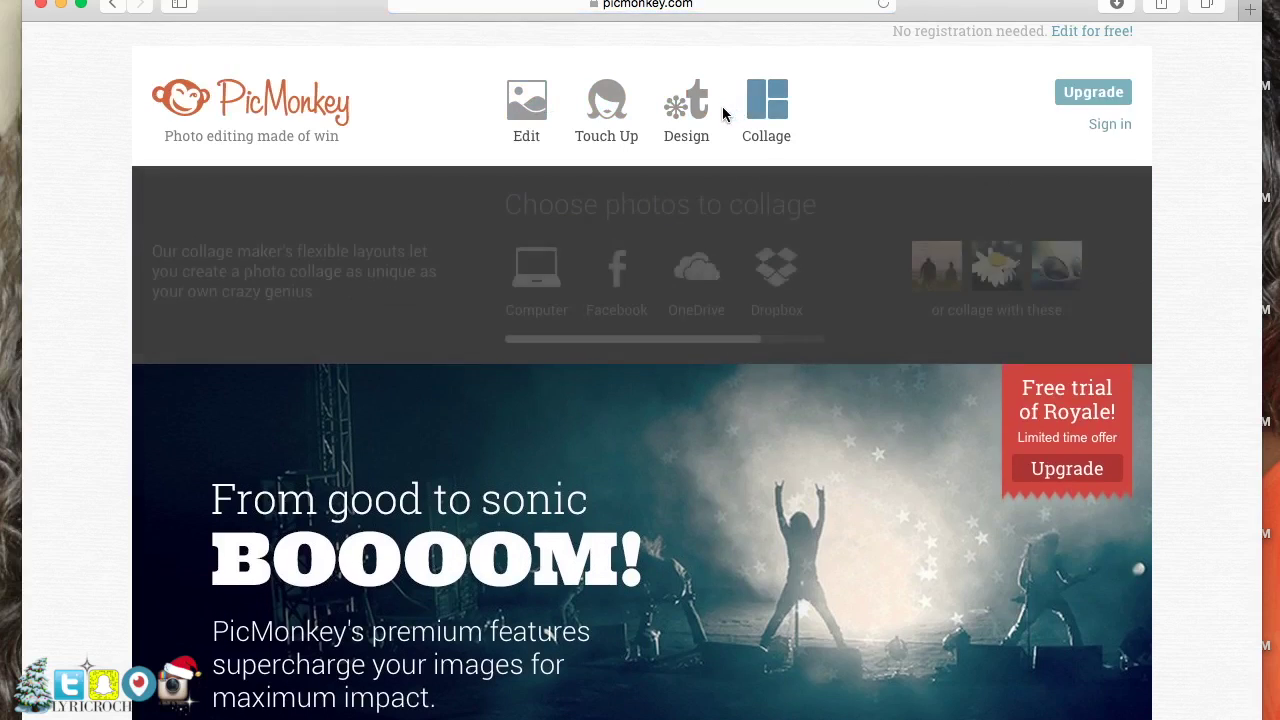
- Try to create a custom 1280 × 720 pixel design canvas in Safari and close the browser window
mouse_move(702, 114)
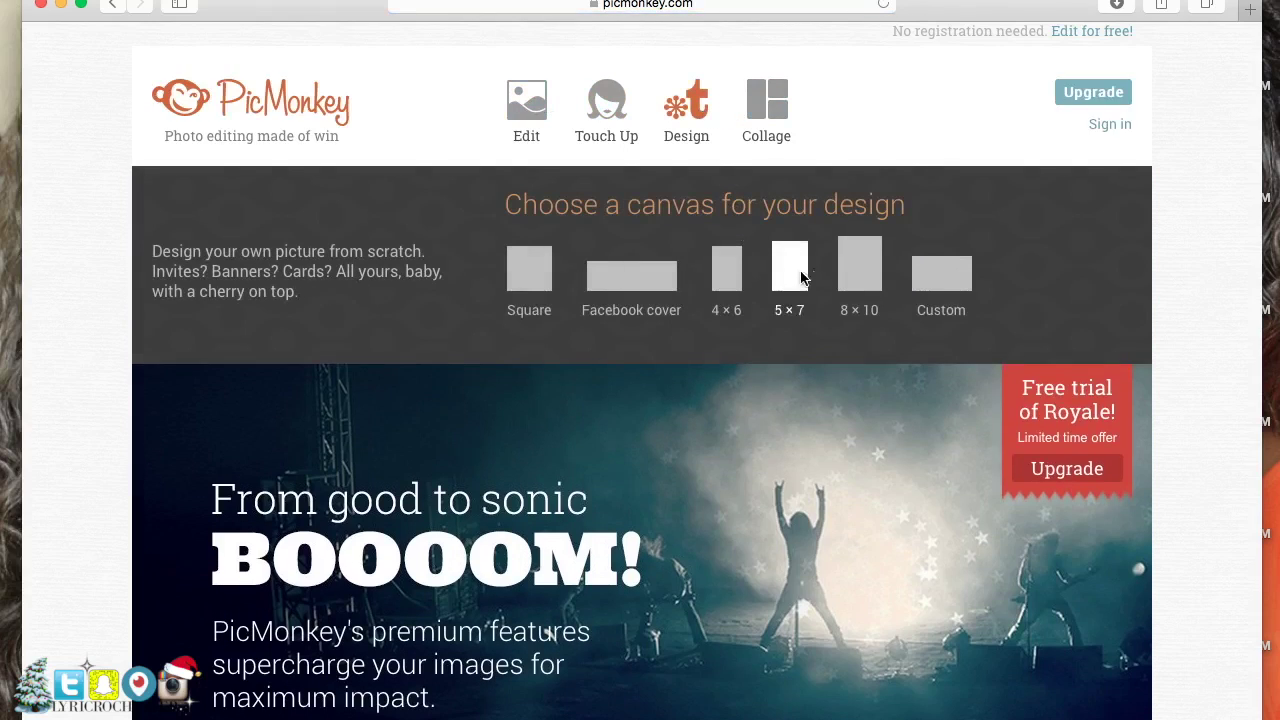
left_click(955, 287)
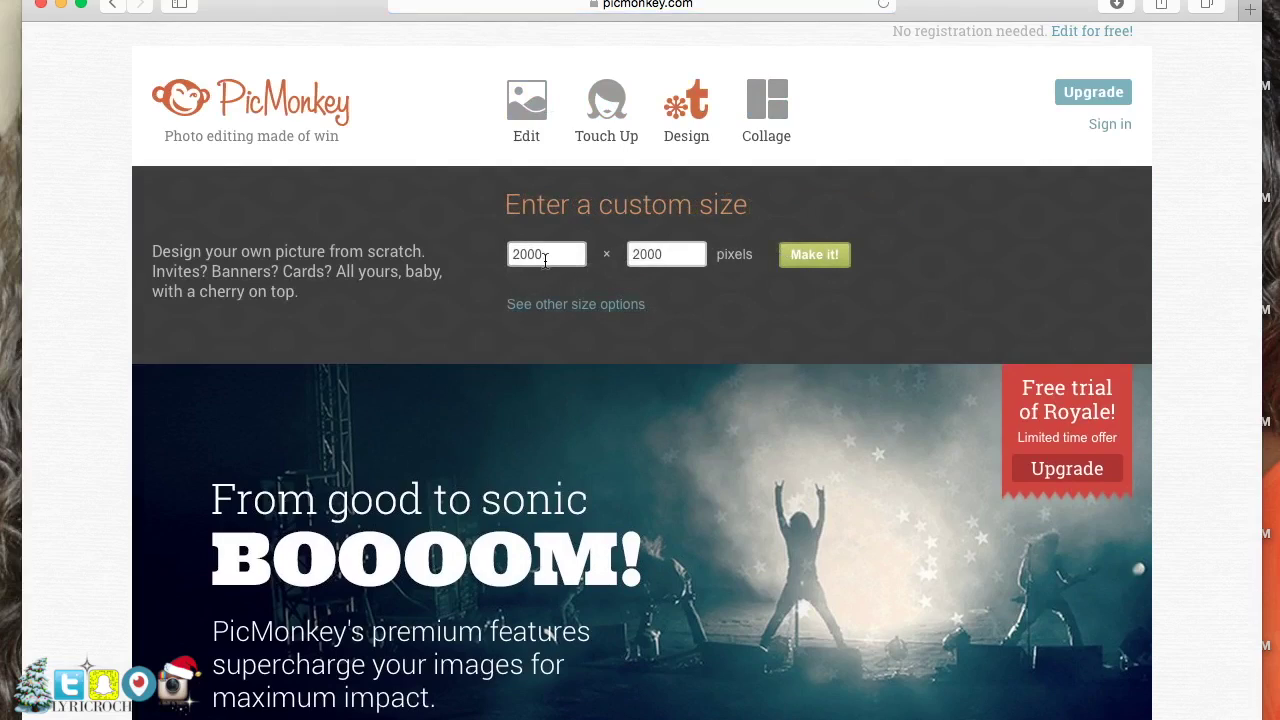
double_click(545, 257)
type("128")
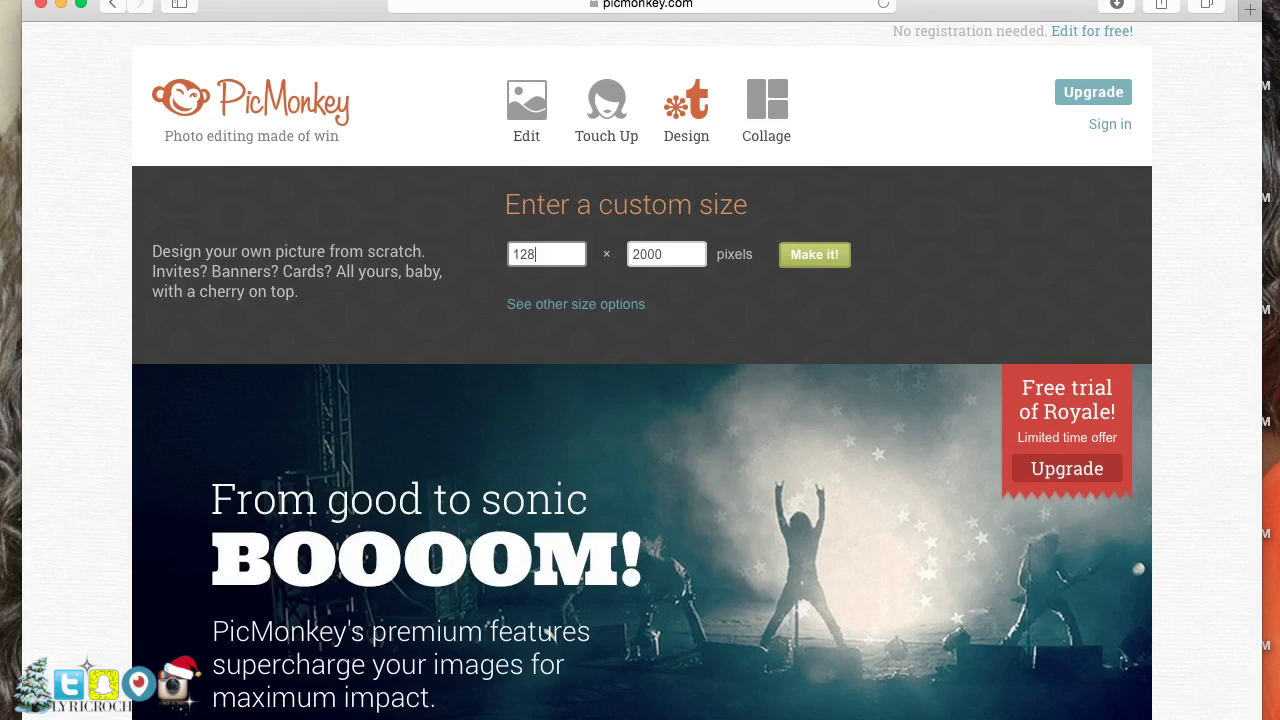
key("Tab")
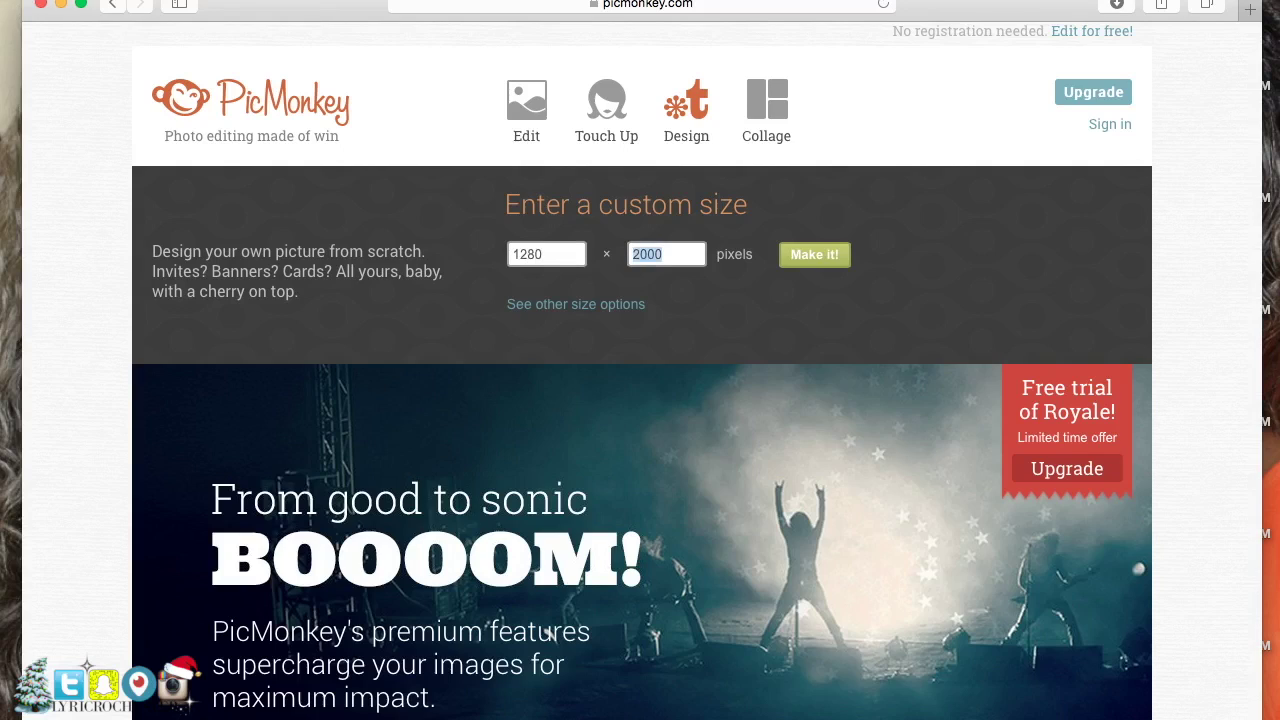
type("7")
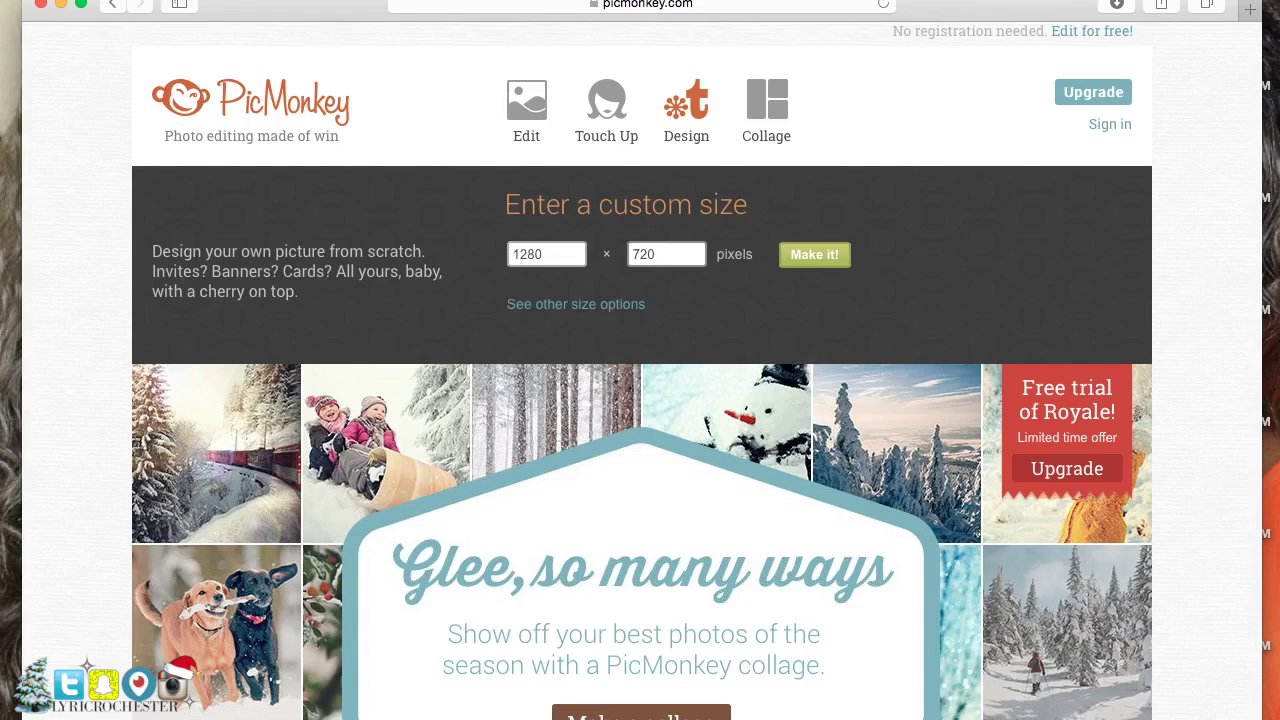
left_click(815, 256)
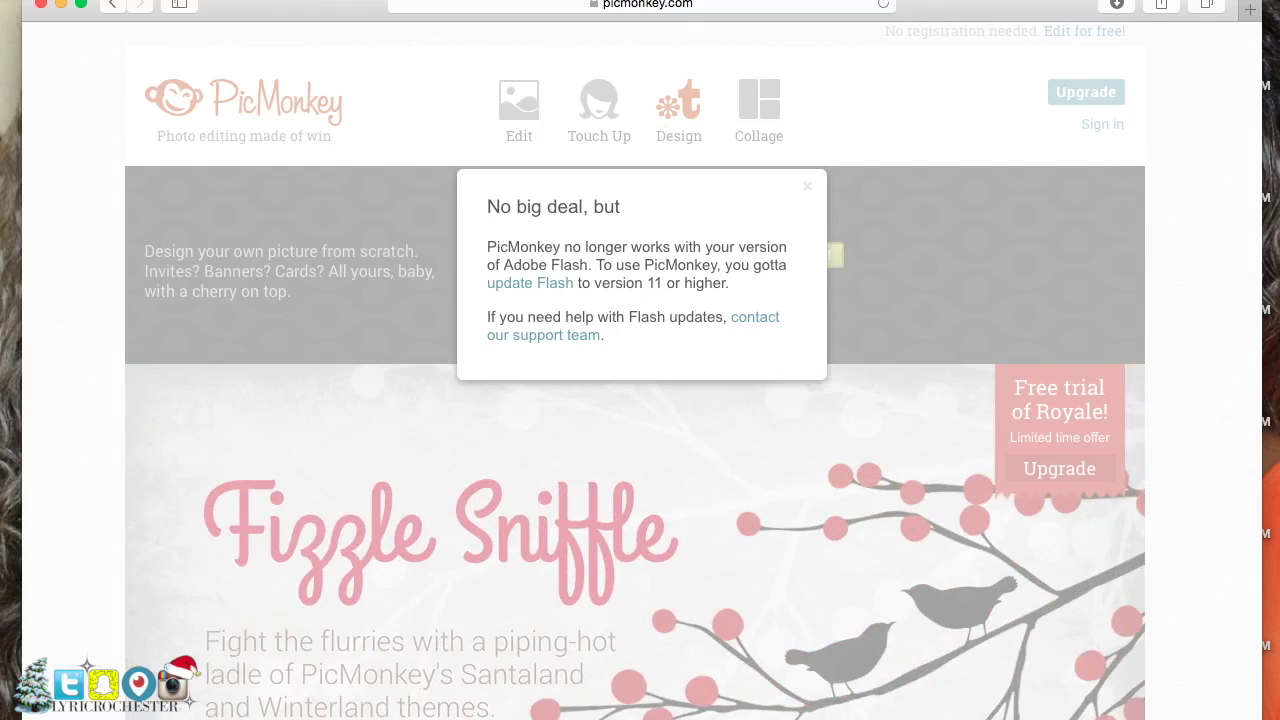
left_click(41, 5)
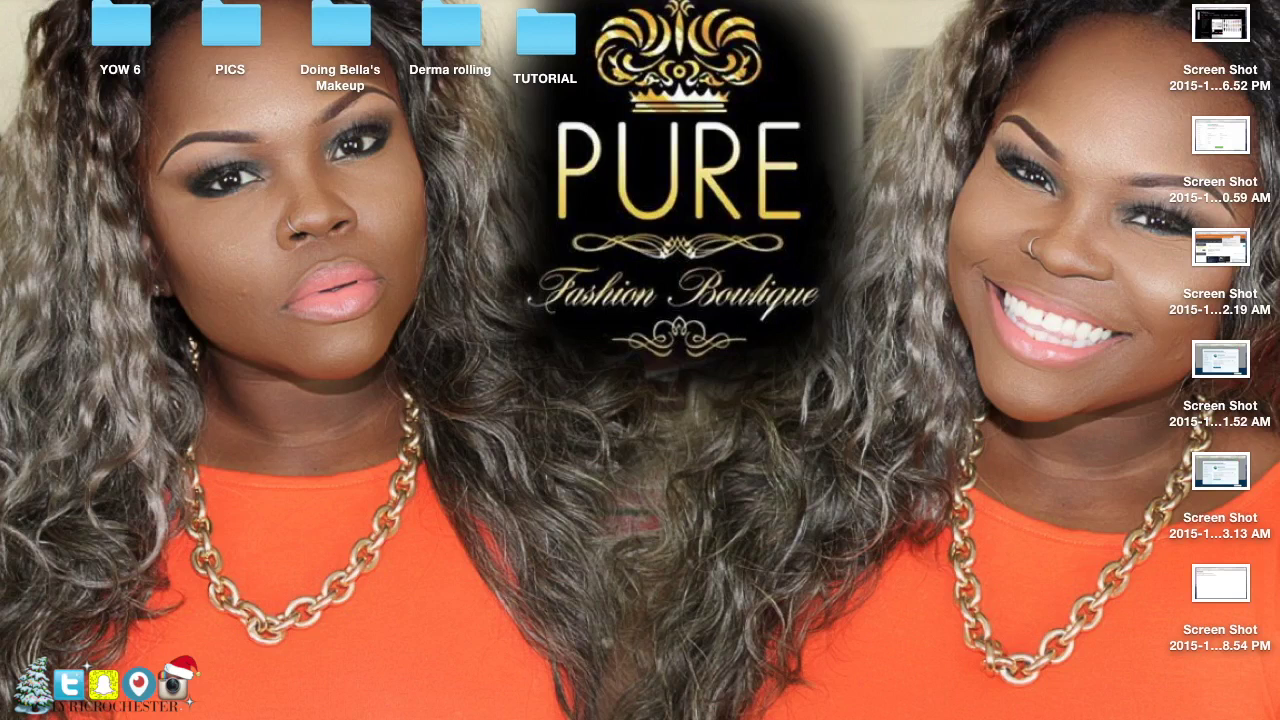
- Switch to Chrome and open the PicMonkey photo editor site from the most visited pages
mouse_move(418, 712)
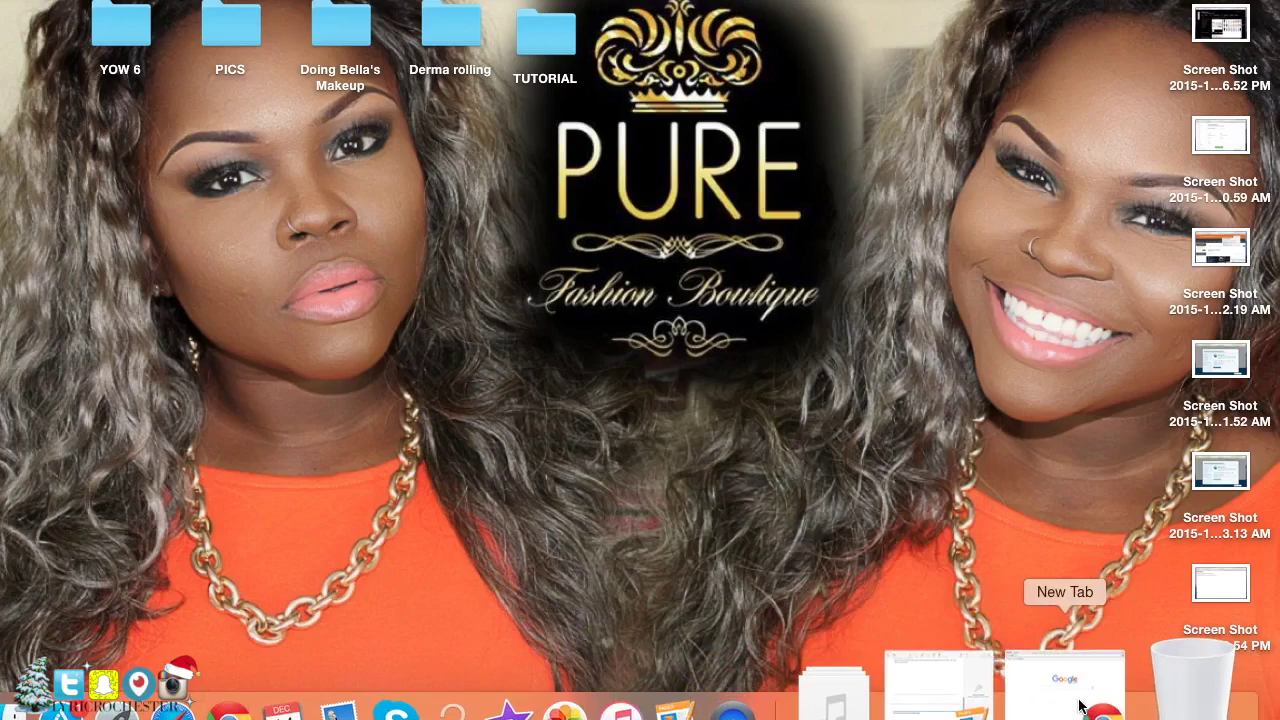
left_click(1079, 706)
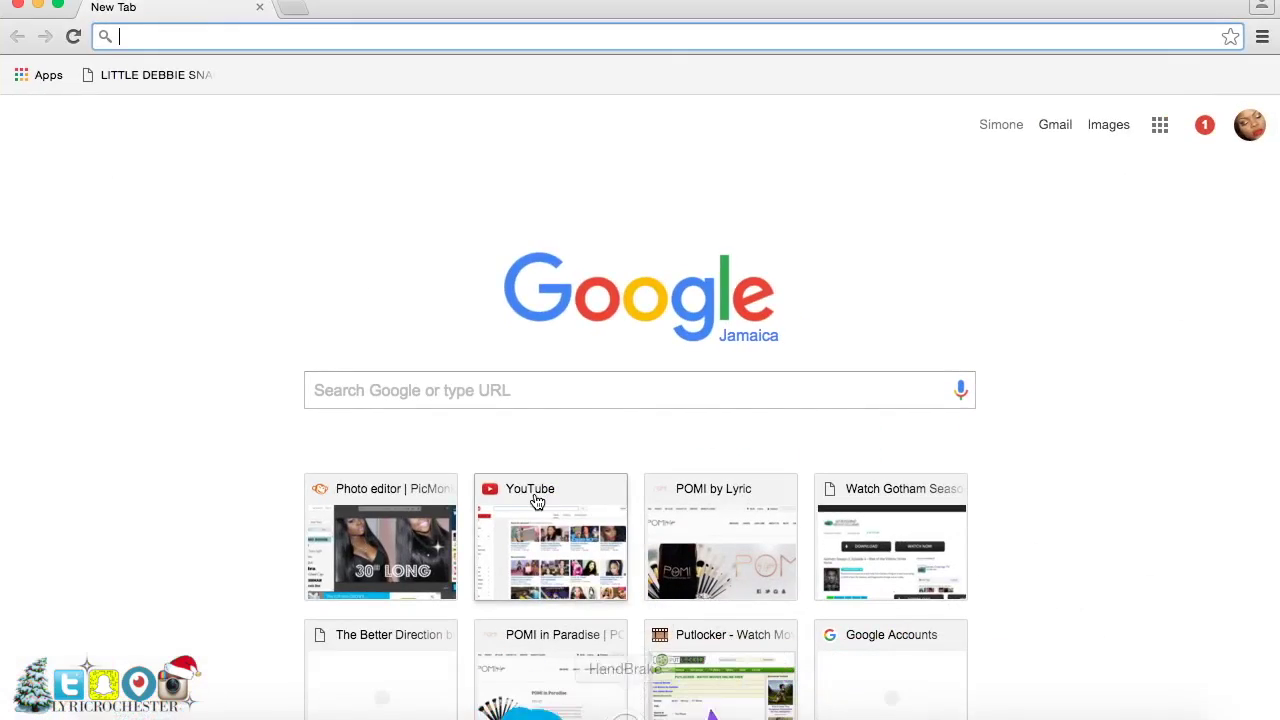
left_click(398, 537)
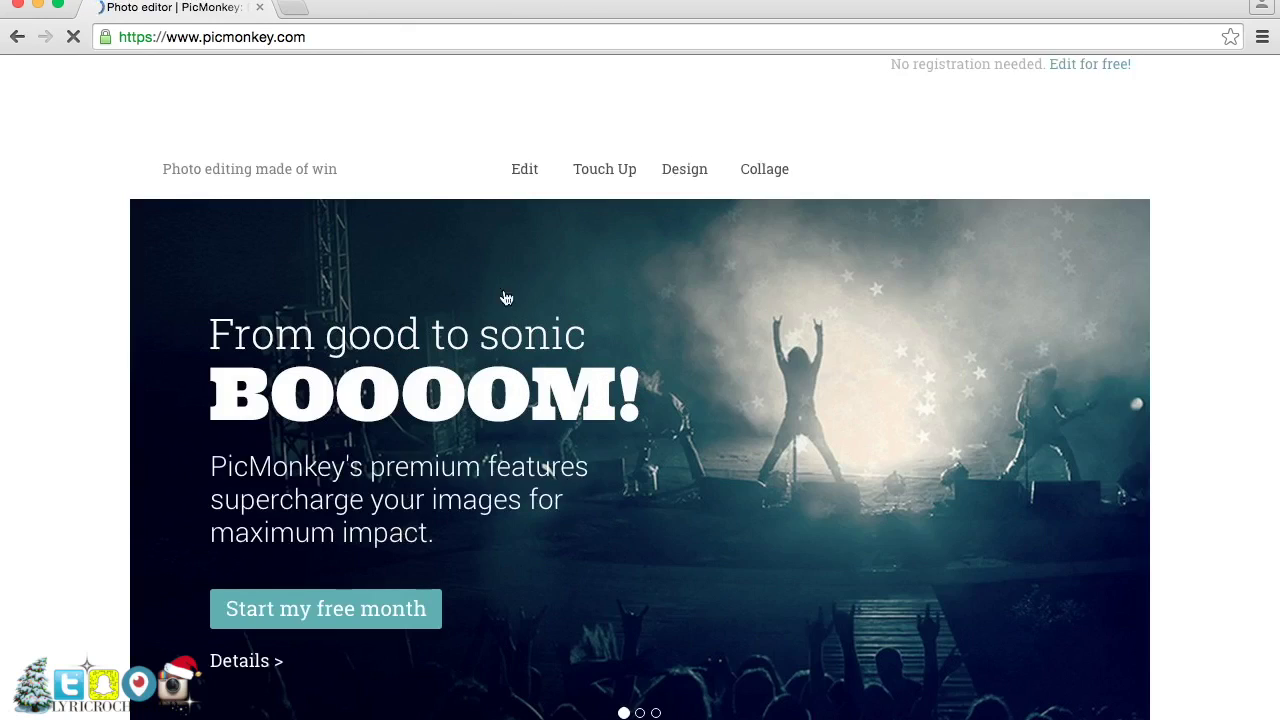
left_click(605, 148)
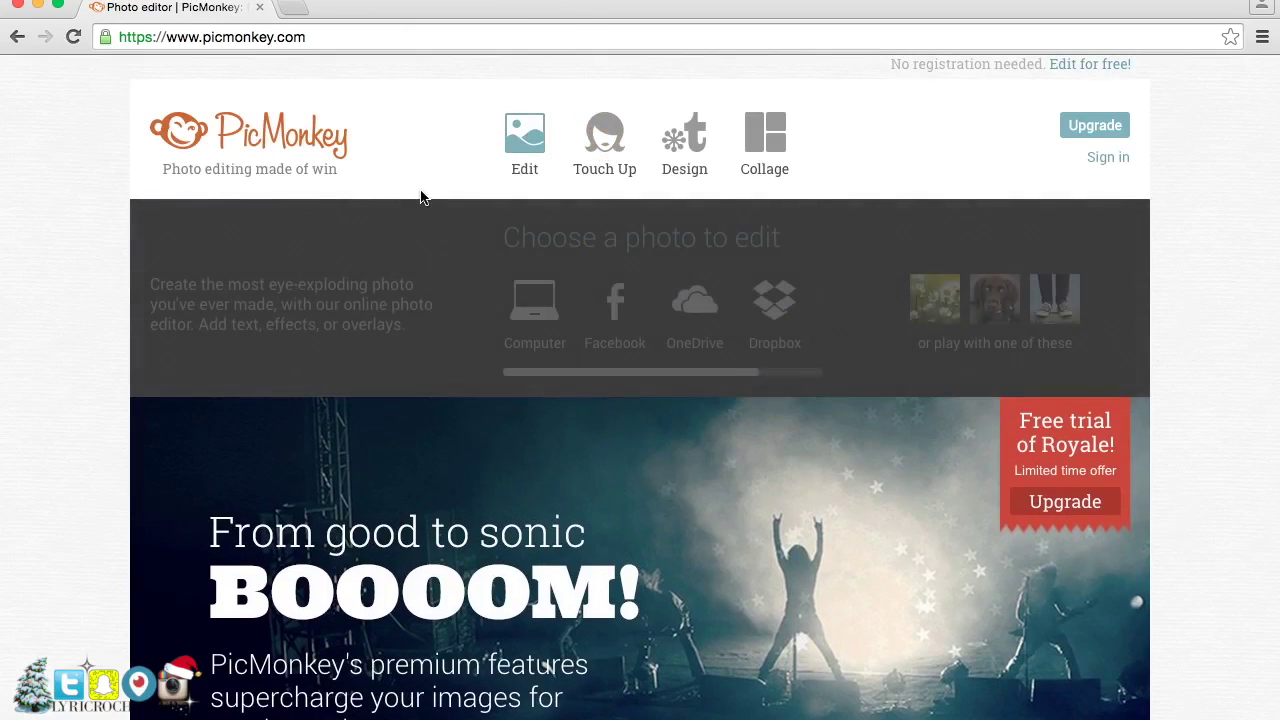
- Create a custom design canvas of 1280 × 720 pixels and make the canvas transparent
mouse_move(688, 143)
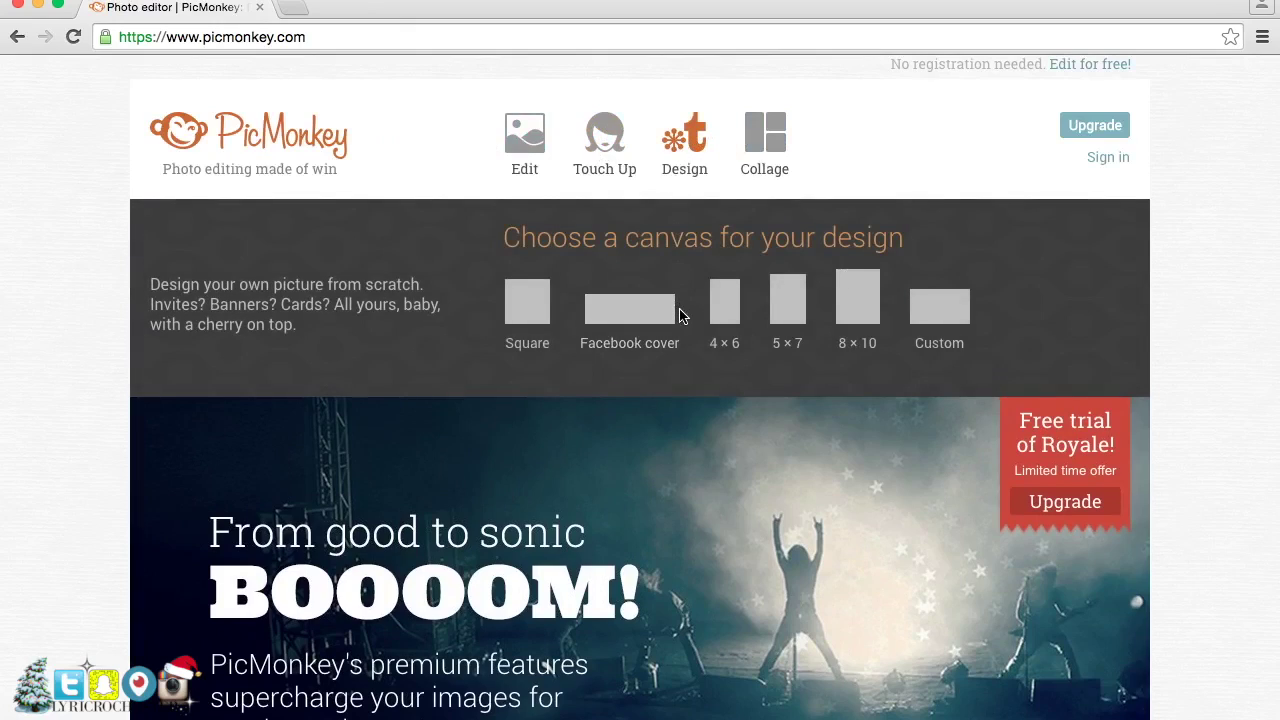
left_click(938, 314)
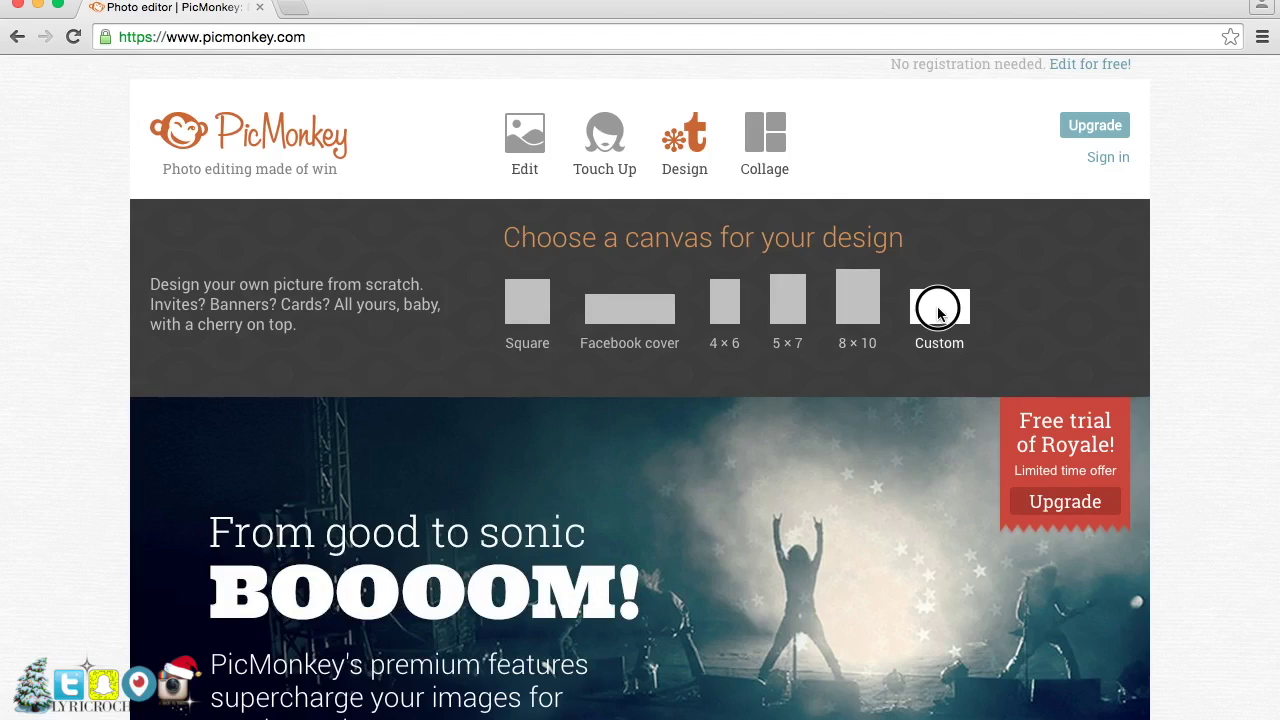
left_click(552, 284)
double_click(552, 284)
type("1280")
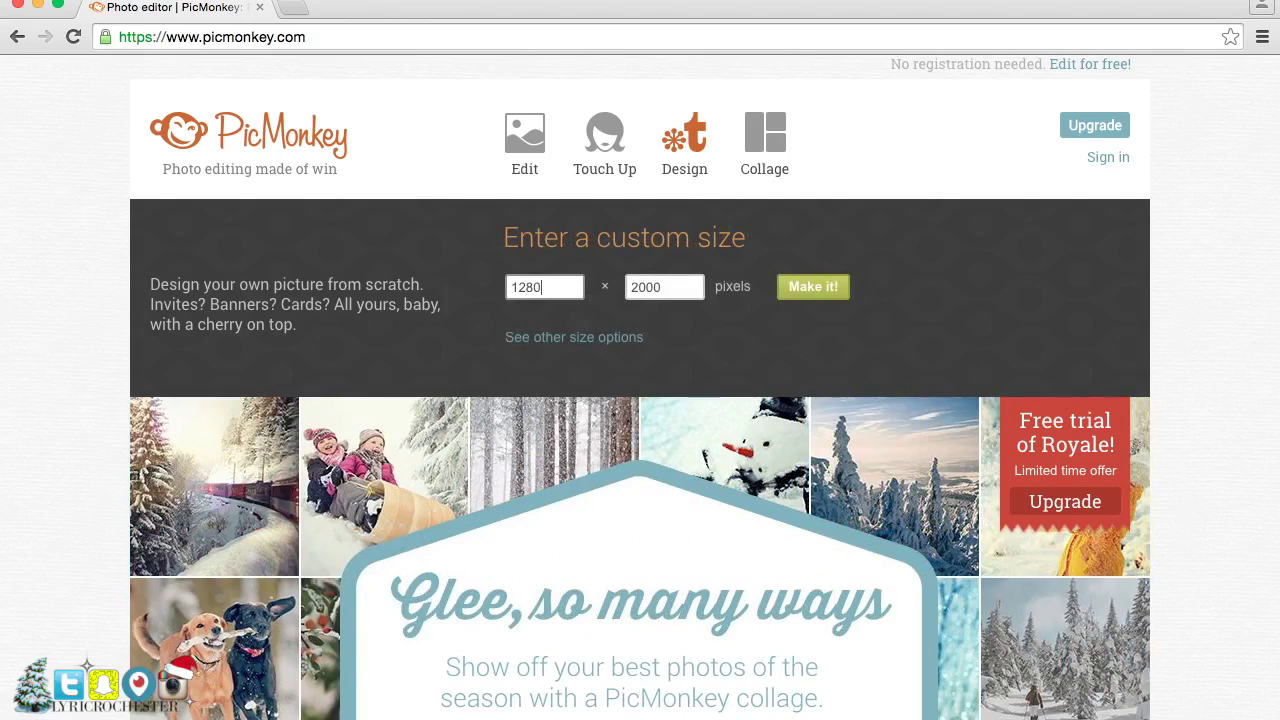
key("Tab")
type("720")
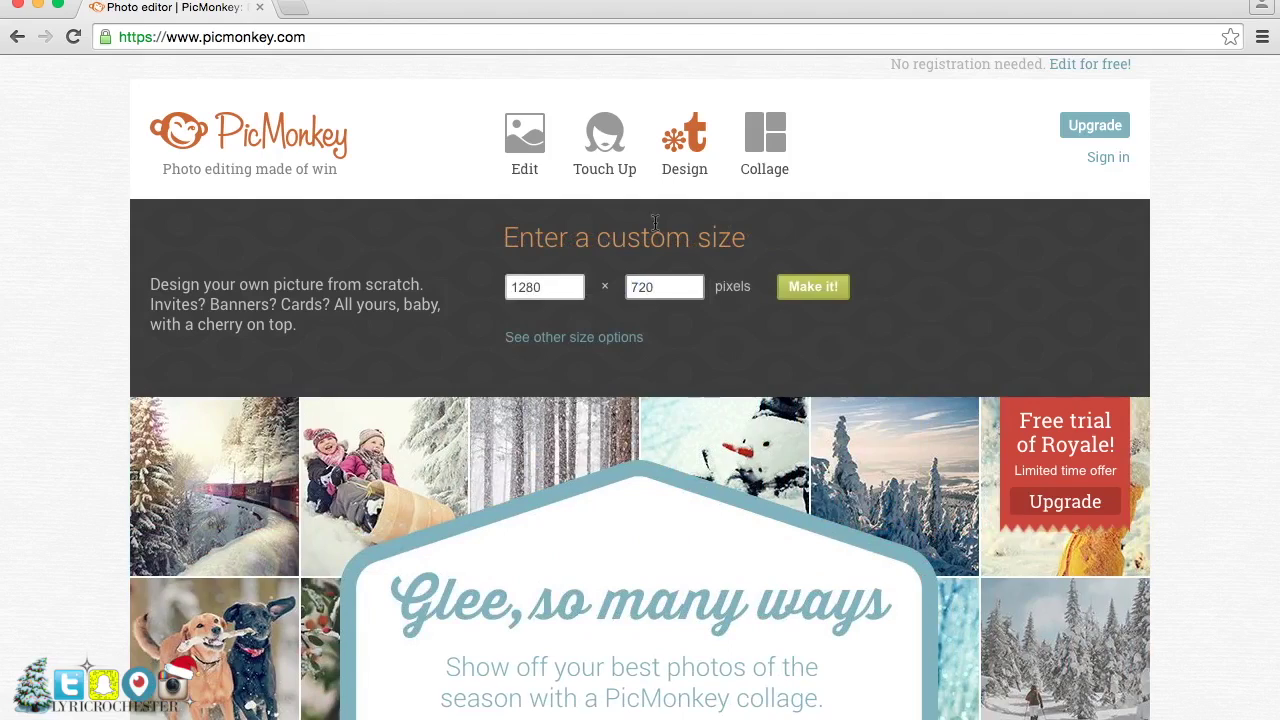
left_click(813, 288)
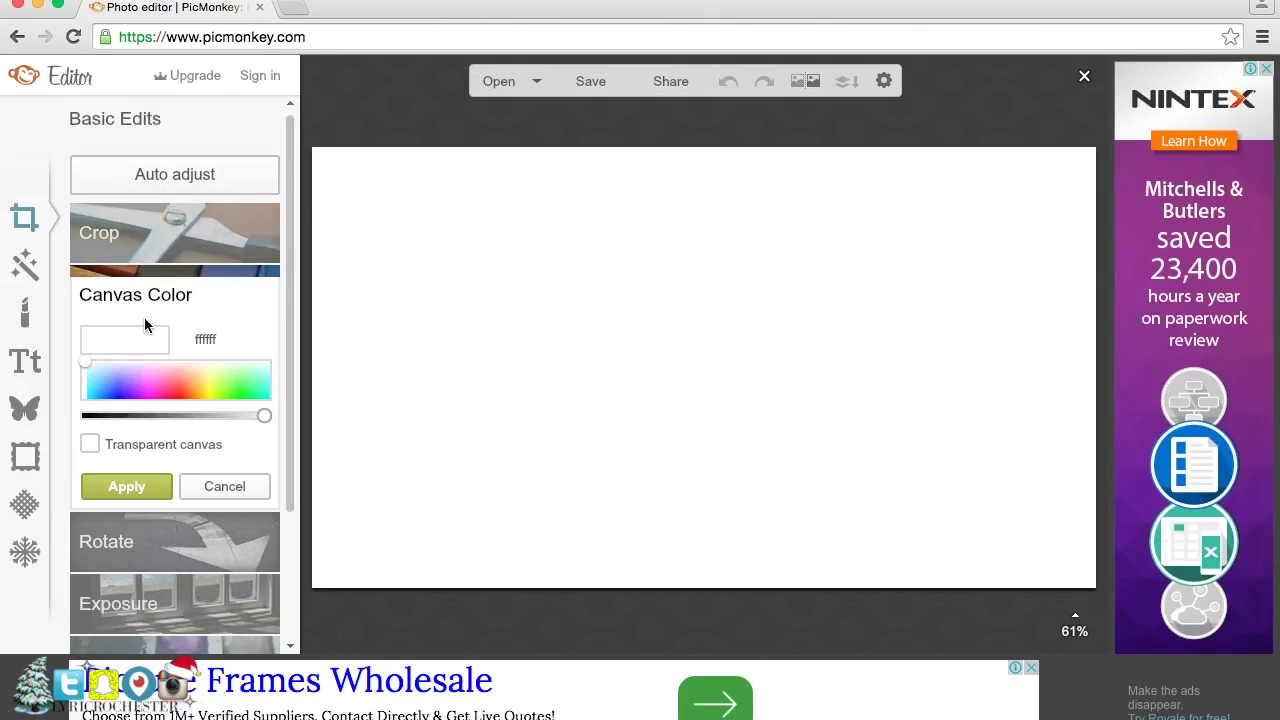
left_click(90, 445)
left_click(105, 487)
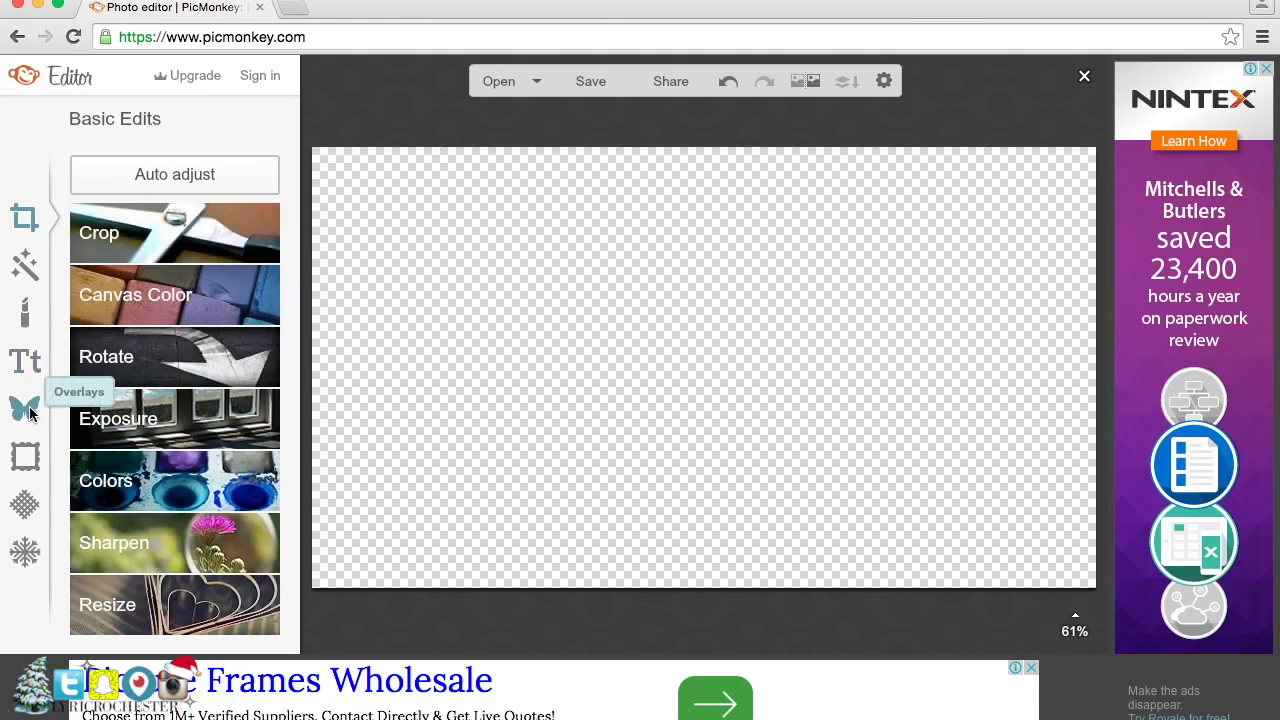
- Add Chobani-Snapchat-Campaign.png from the Documents folder to the canvas as a custom overlay
left_click(25, 410)
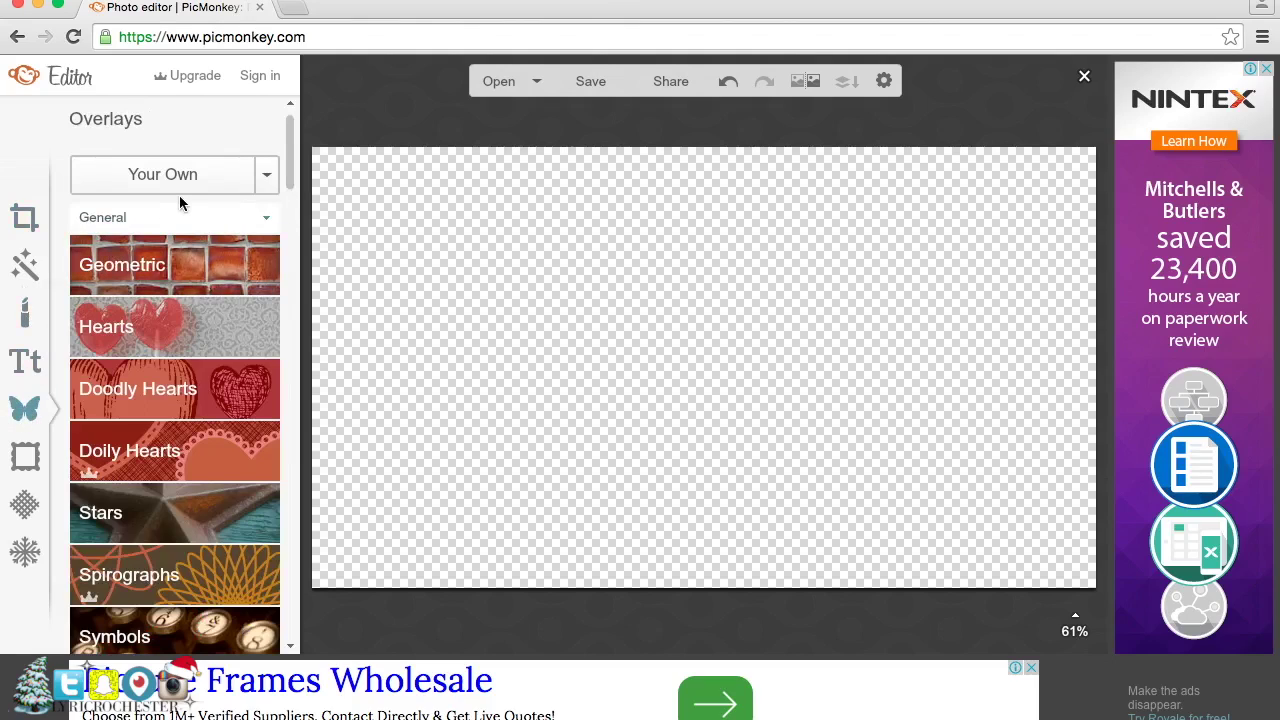
left_click(198, 176)
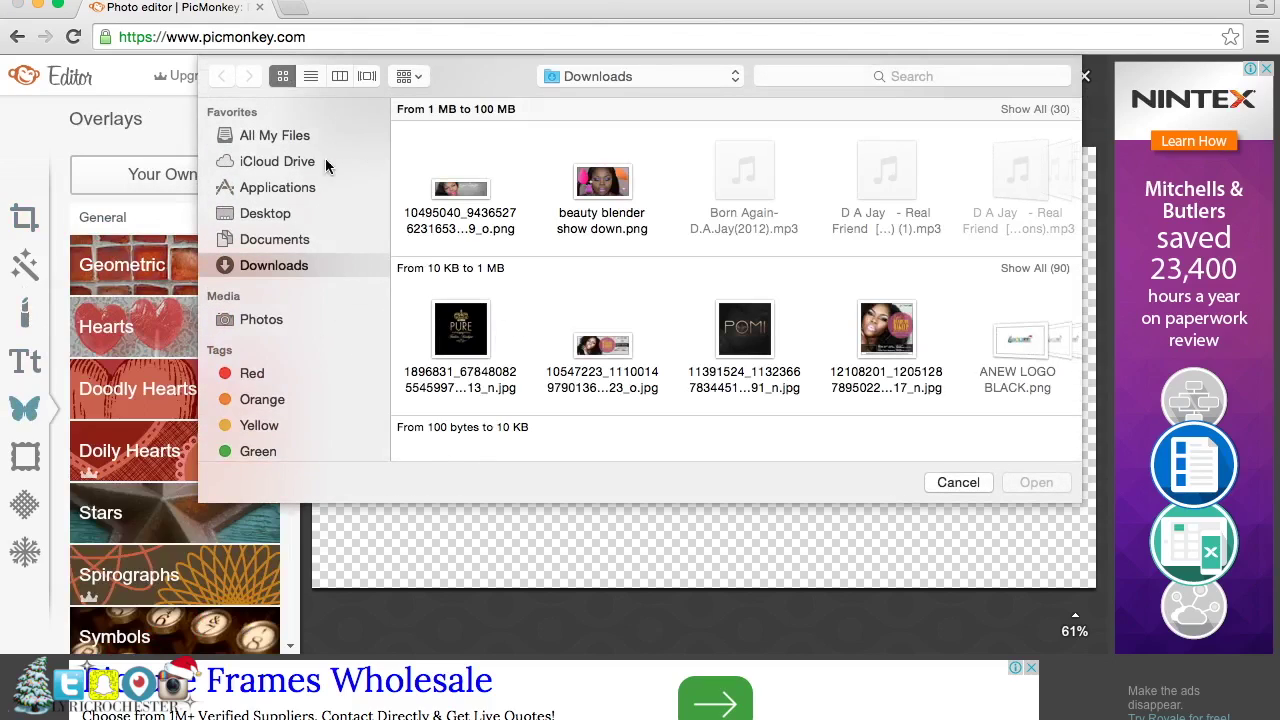
left_click(275, 243)
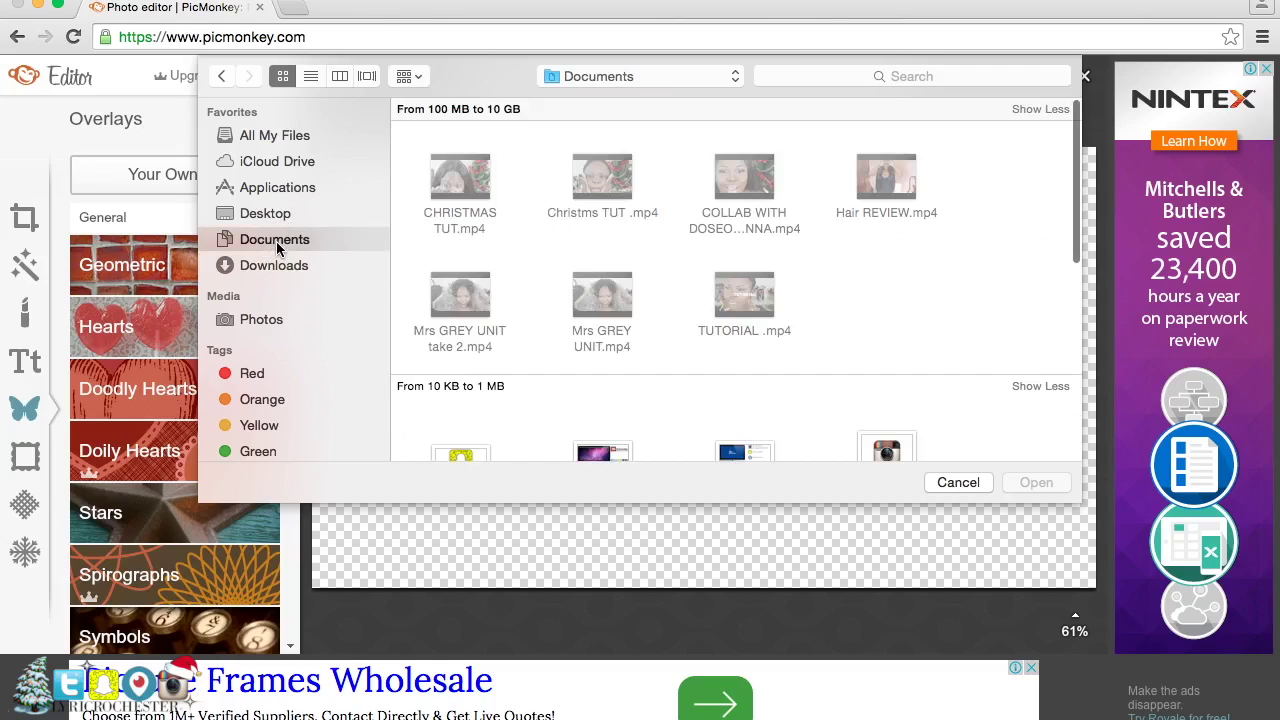
scroll(772, 303, "down", 2)
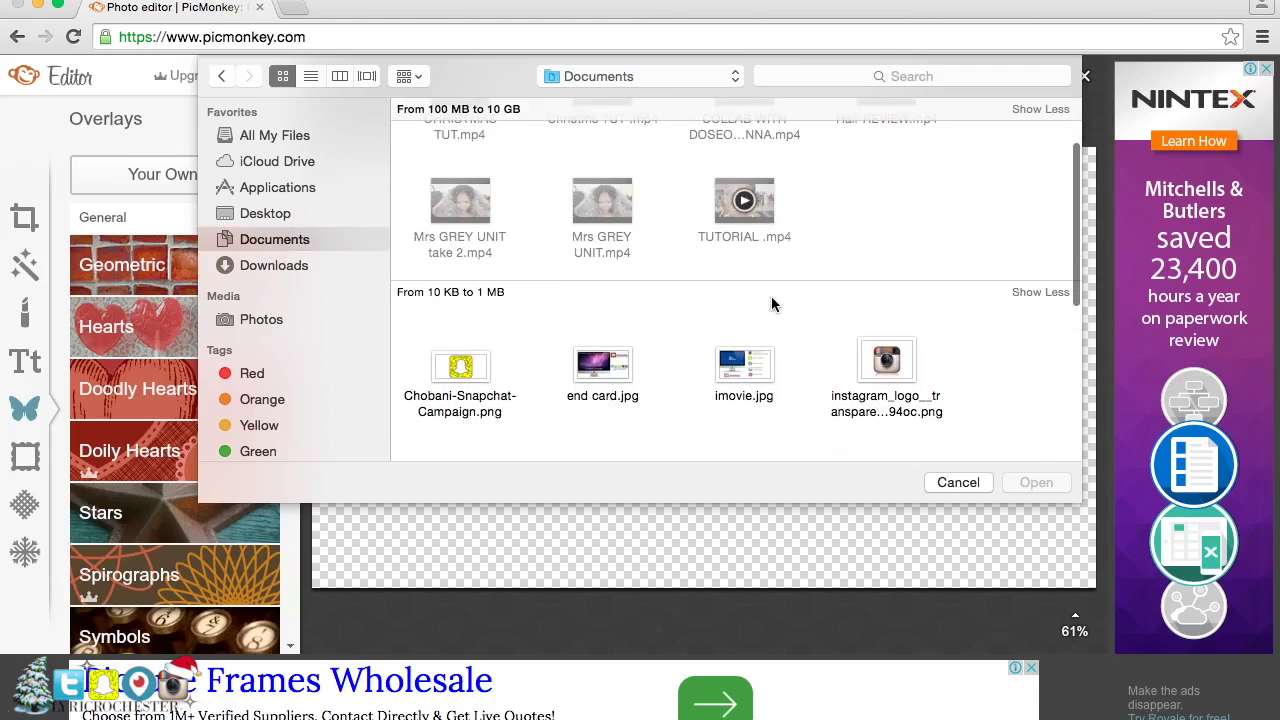
scroll(772, 303, "down", 5)
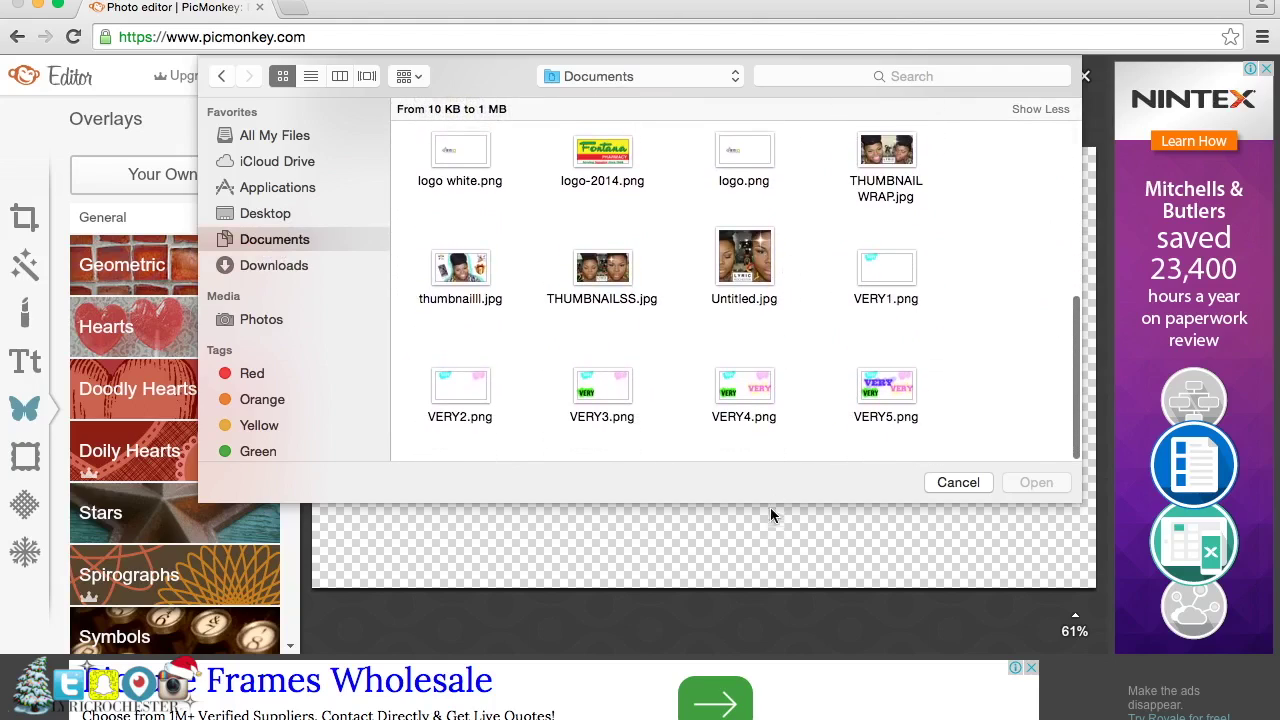
scroll(778, 281, "up", 6)
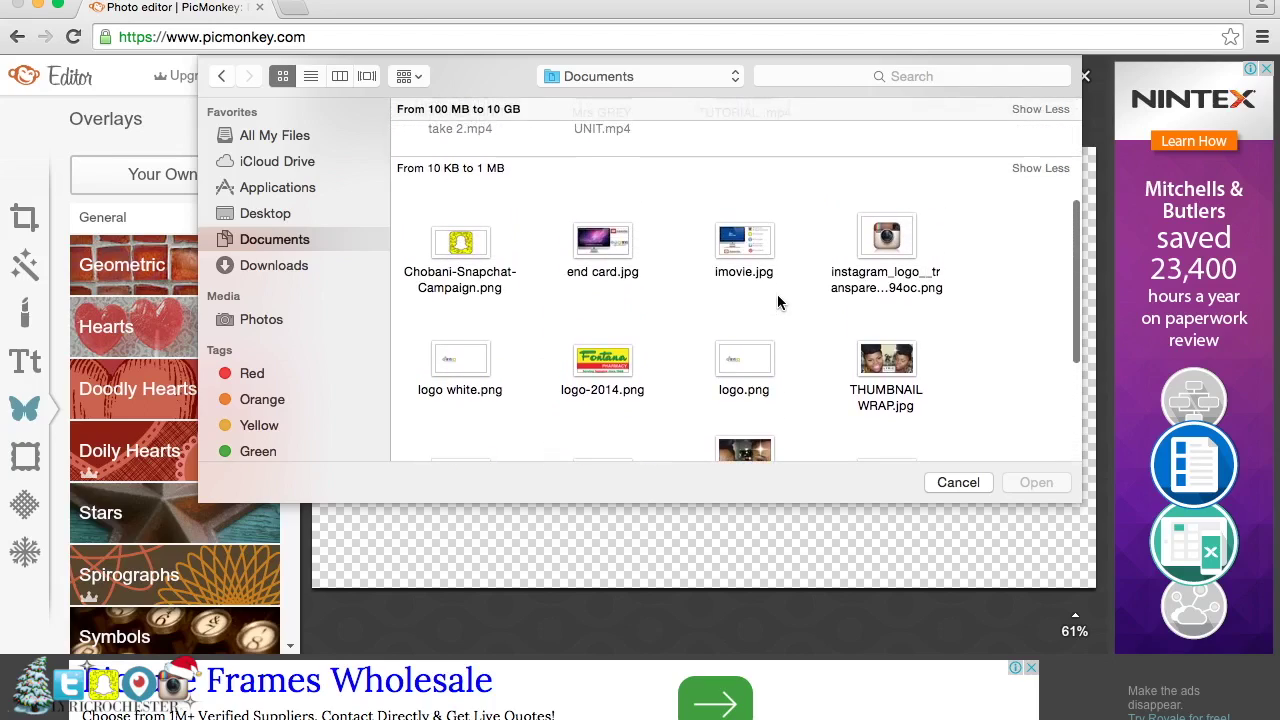
left_click(464, 251)
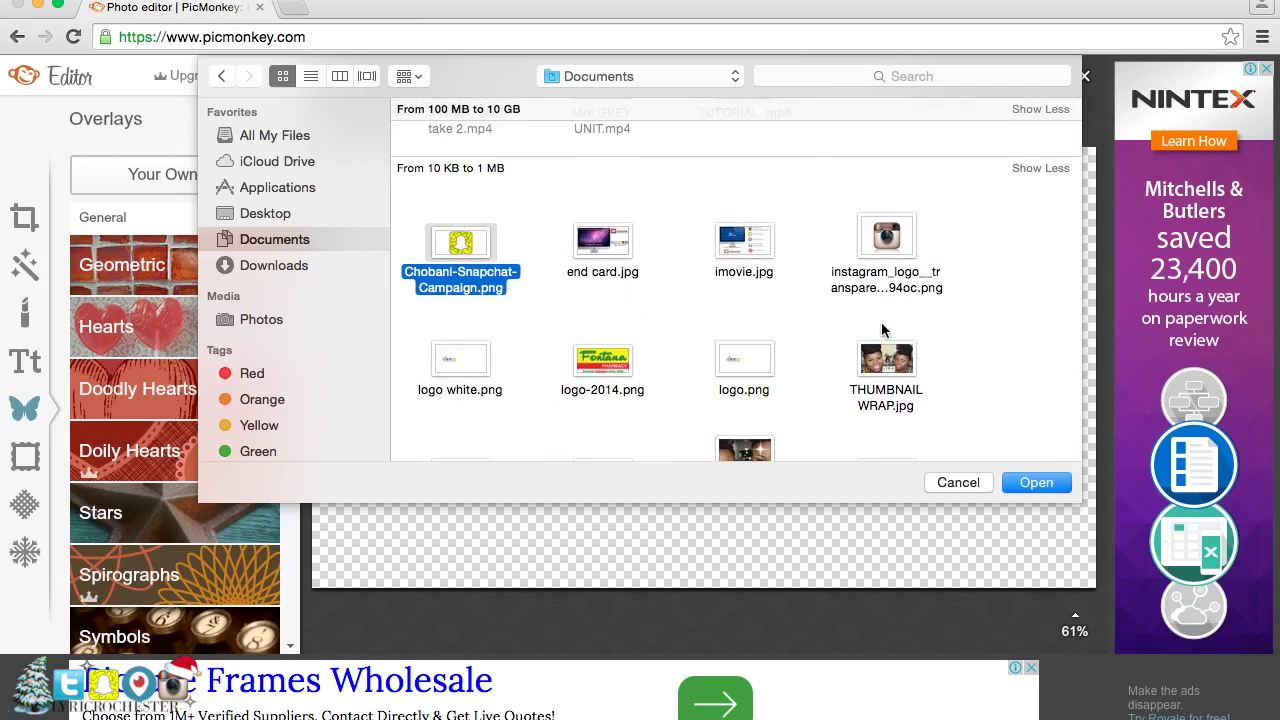
left_click(1029, 486)
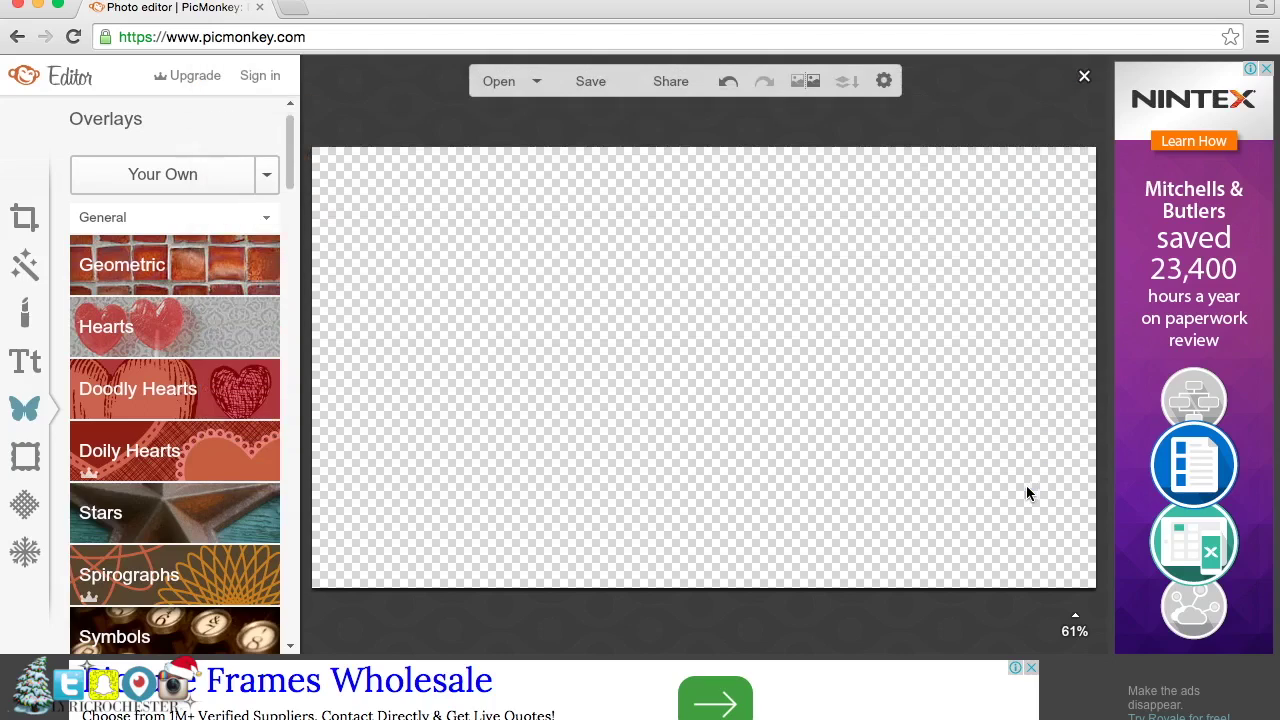
- Add the Instagram logo PNG from the Documents folder as another custom overlay
left_click(215, 174)
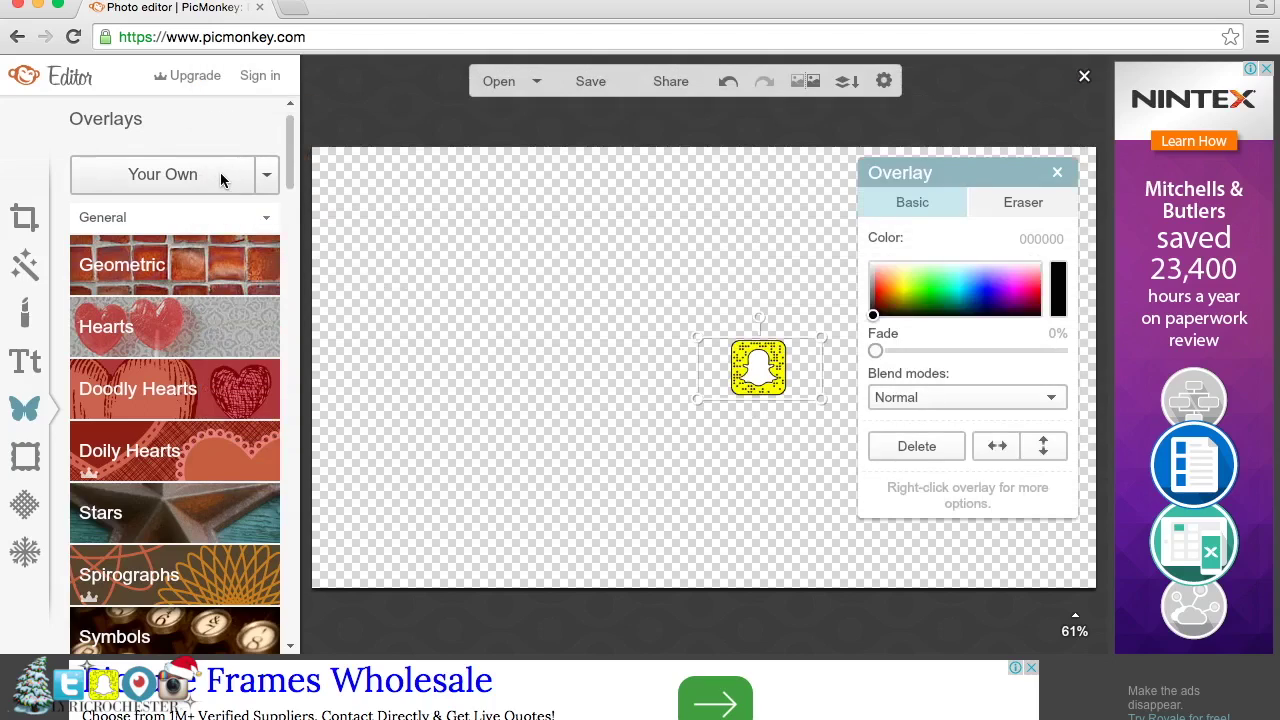
scroll(720, 344, "down", 2)
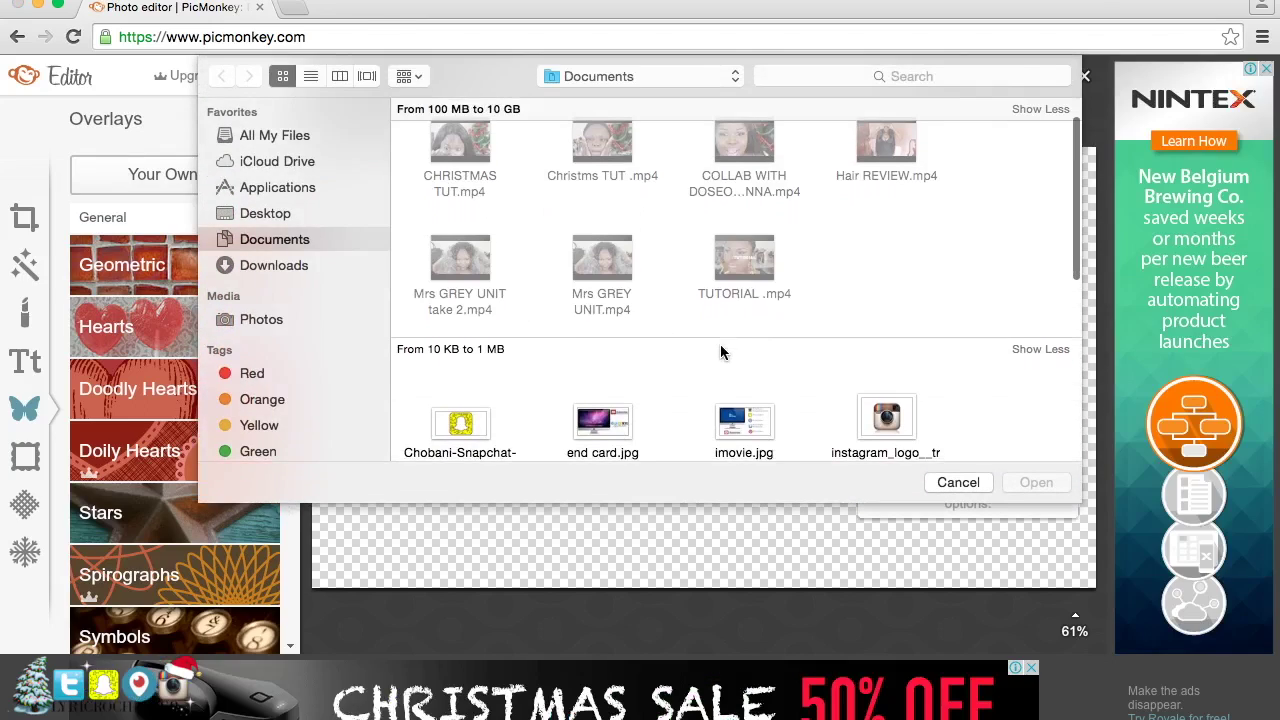
left_click(876, 425)
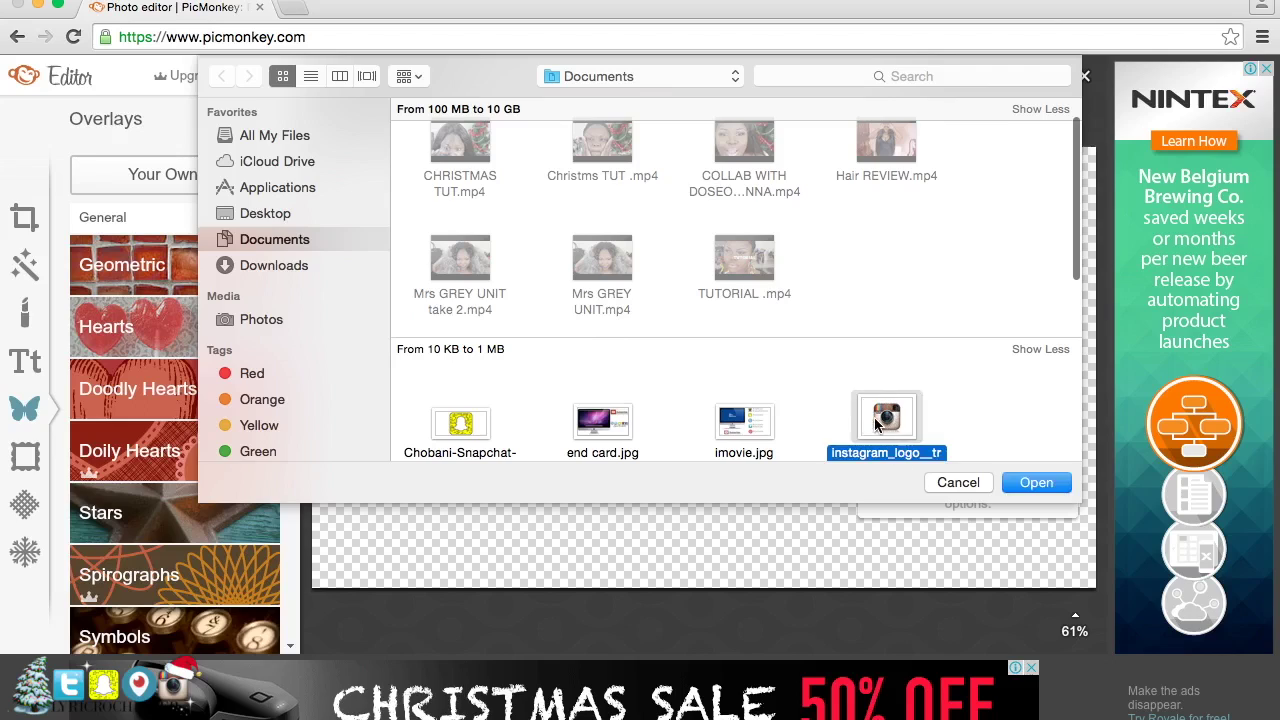
left_click(1037, 483)
- Add black-twitter-logo-transparent.png from the Downloads folder as a custom overlay and place it to the left of the Instagram logo
left_click(180, 177)
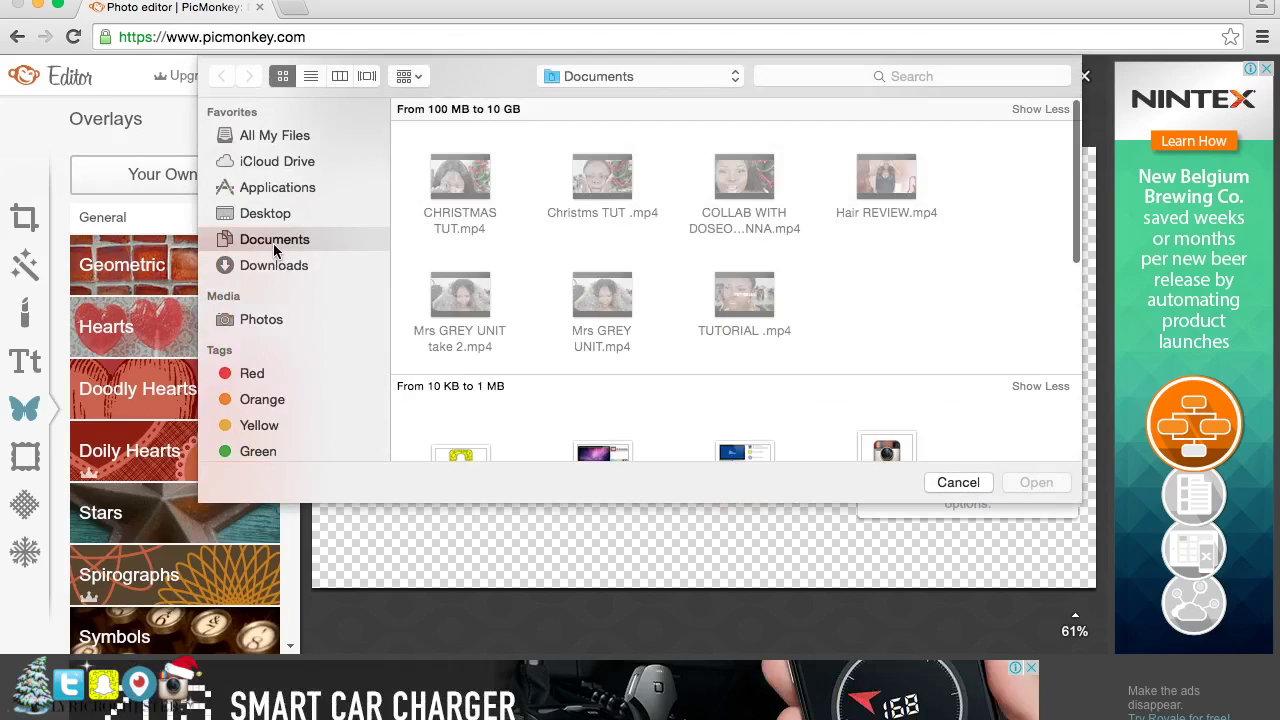
left_click(274, 266)
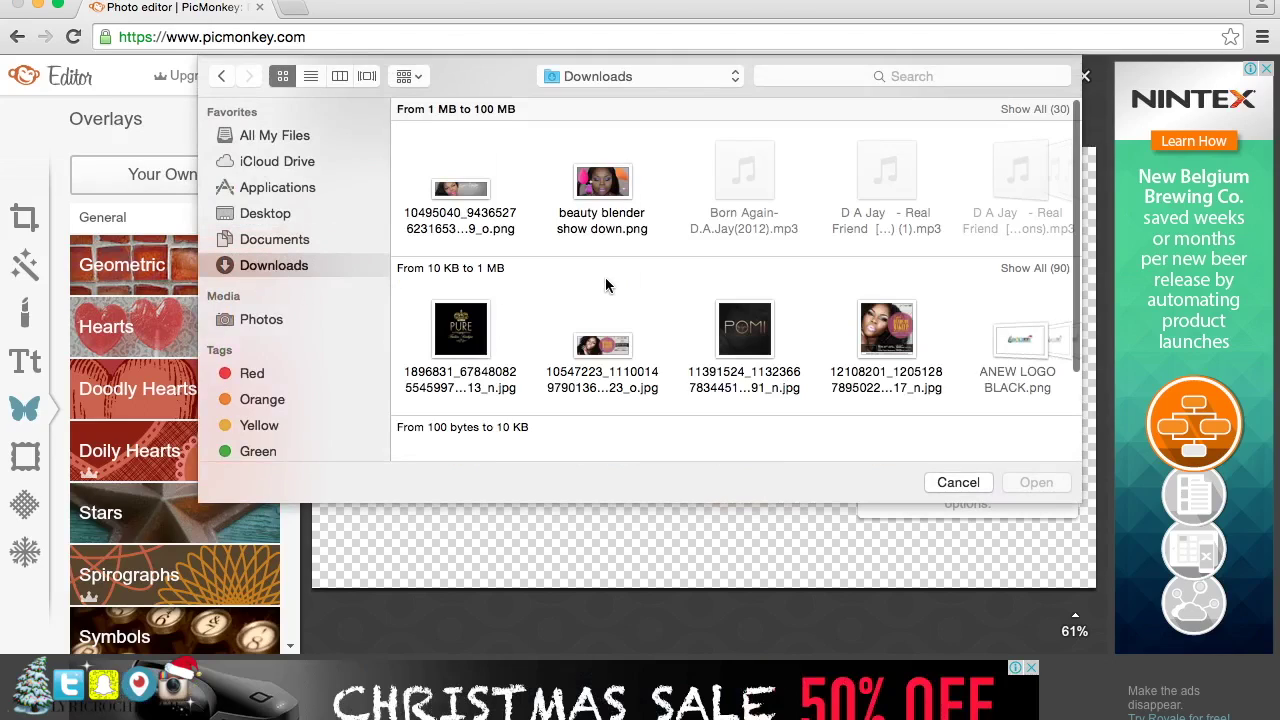
scroll(605, 286, "down", 2)
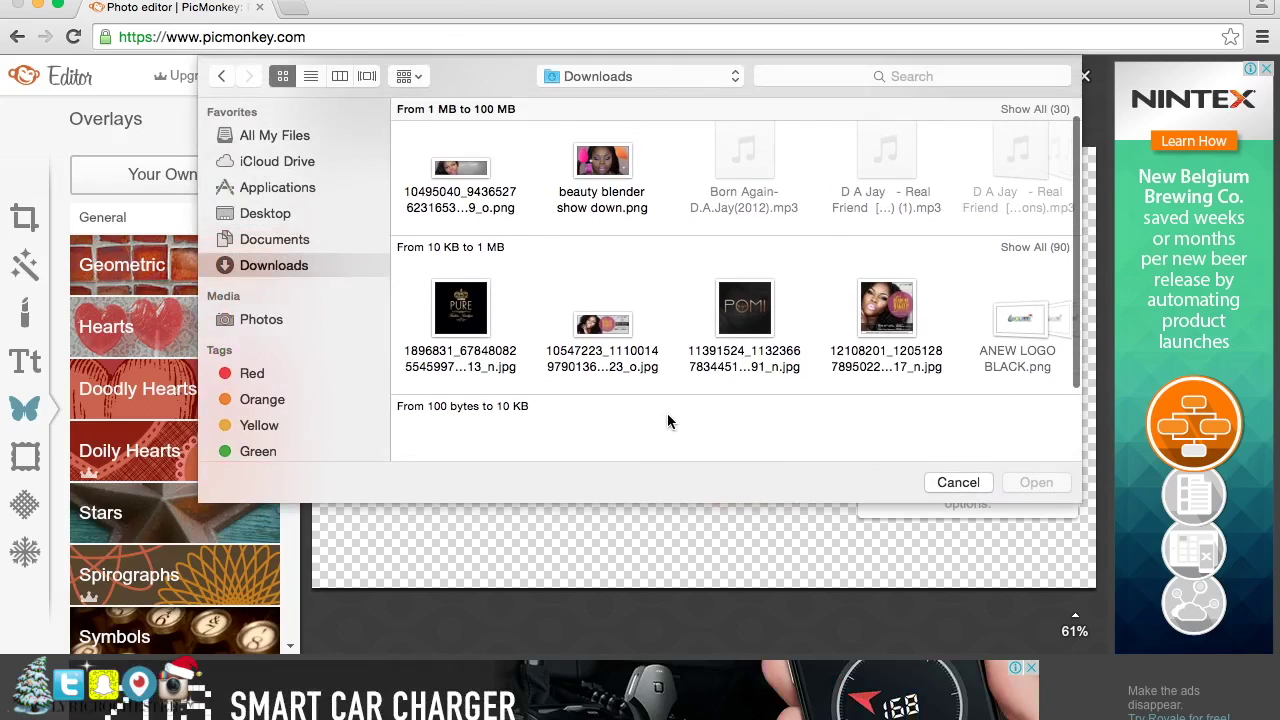
scroll(733, 153, "right", 10)
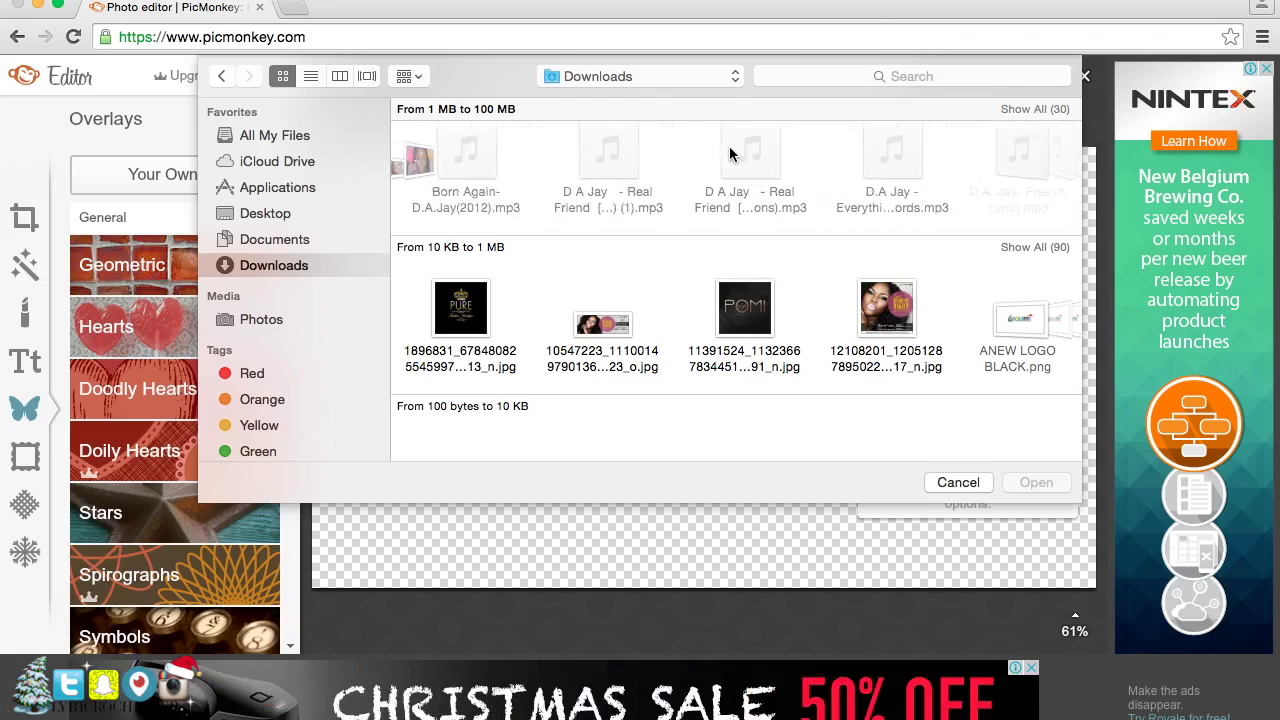
scroll(730, 153, "right", 10)
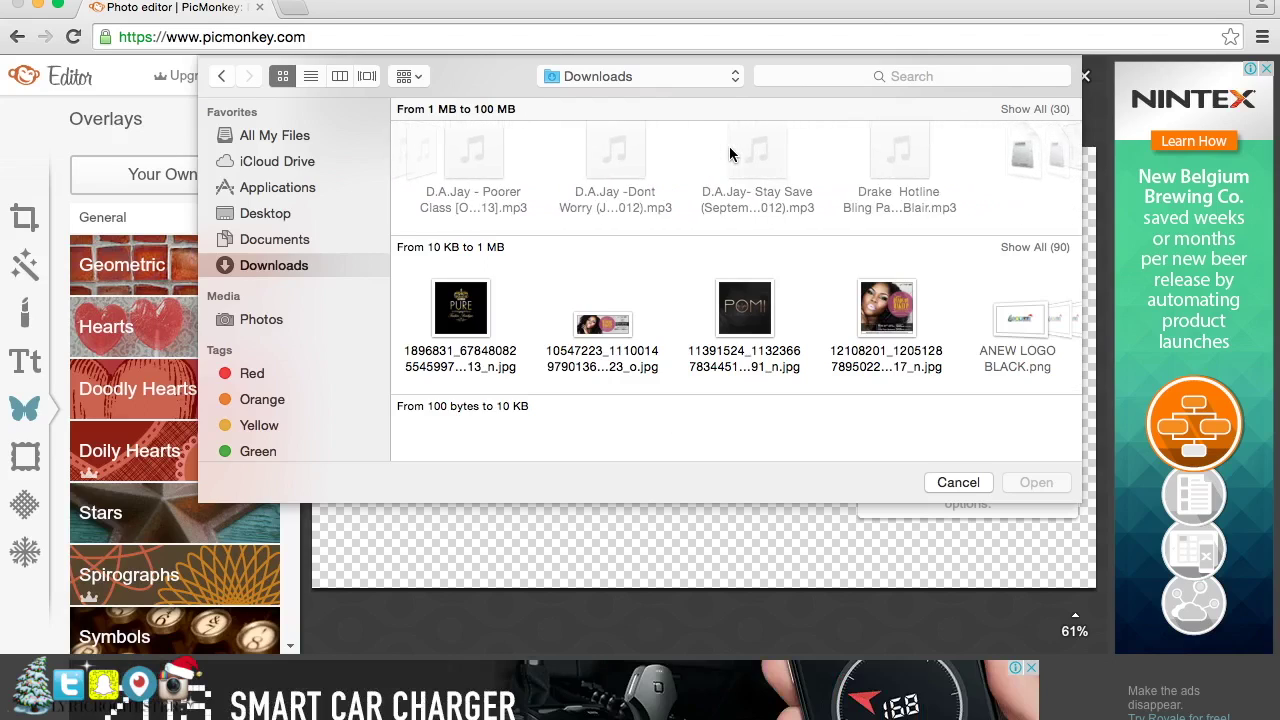
scroll(730, 153, "right", 10)
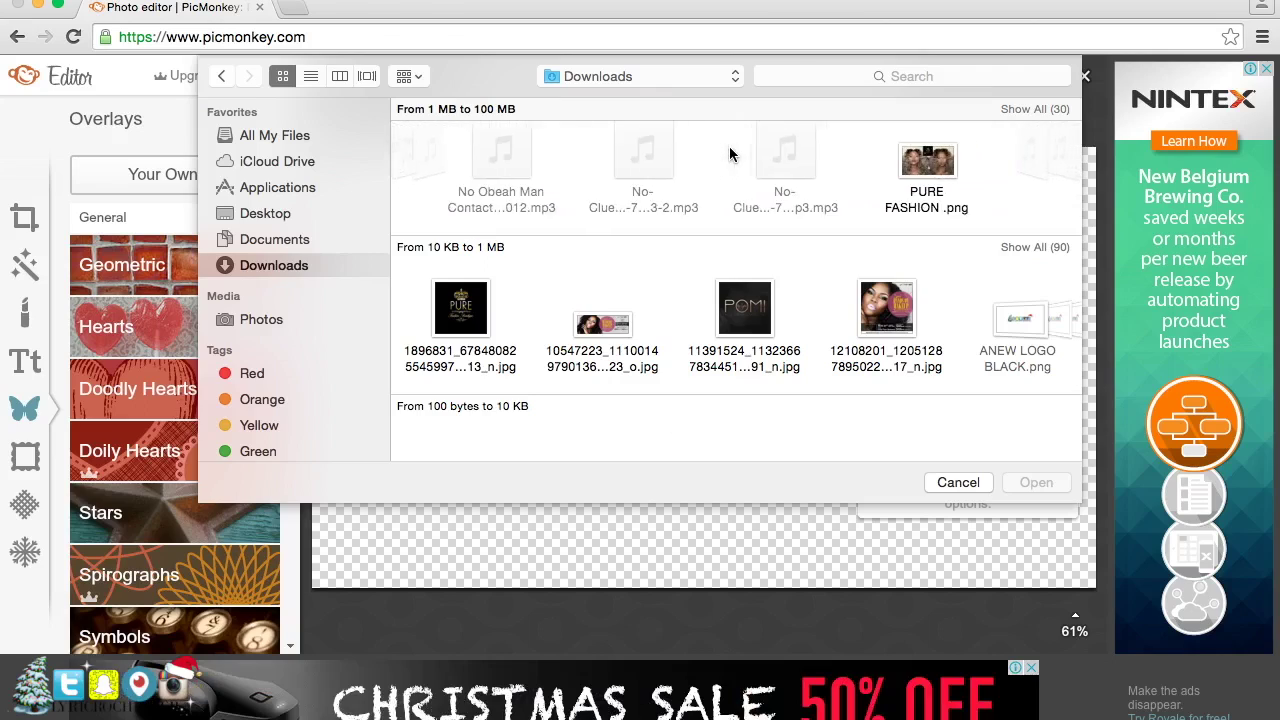
scroll(733, 152, "right", 5)
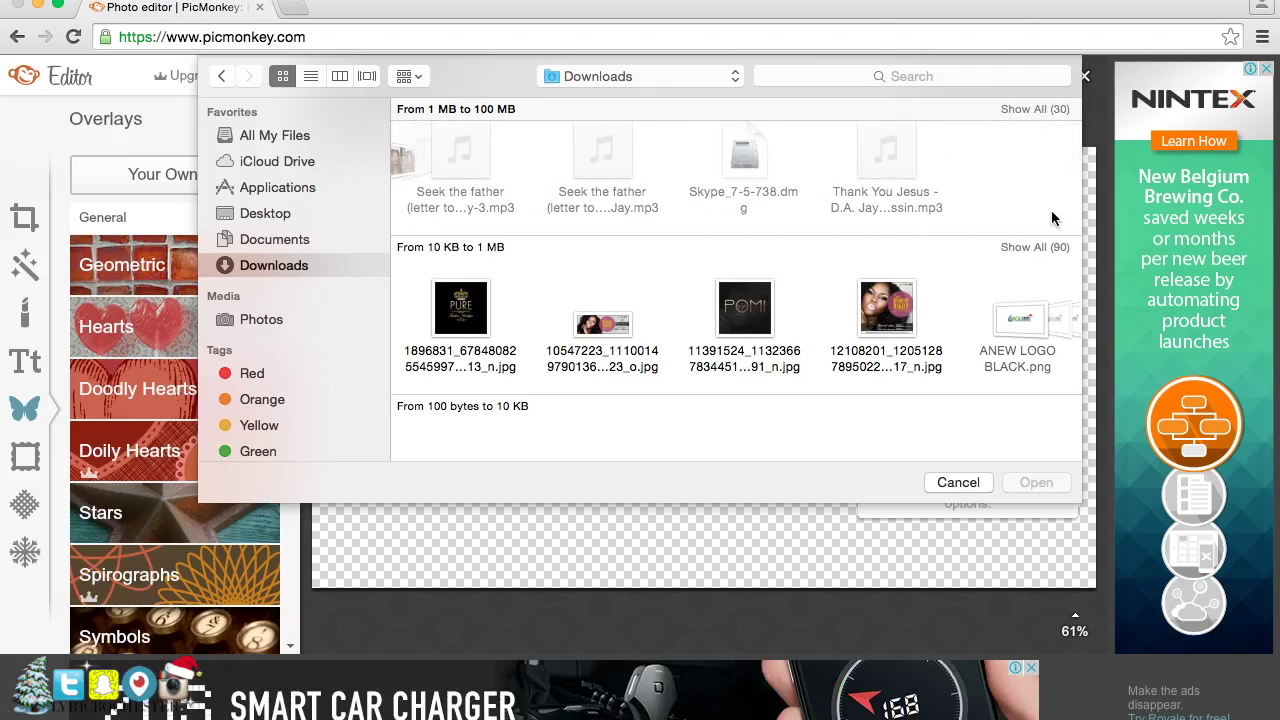
scroll(950, 325, "right", 3)
scroll(950, 325, "right", 10)
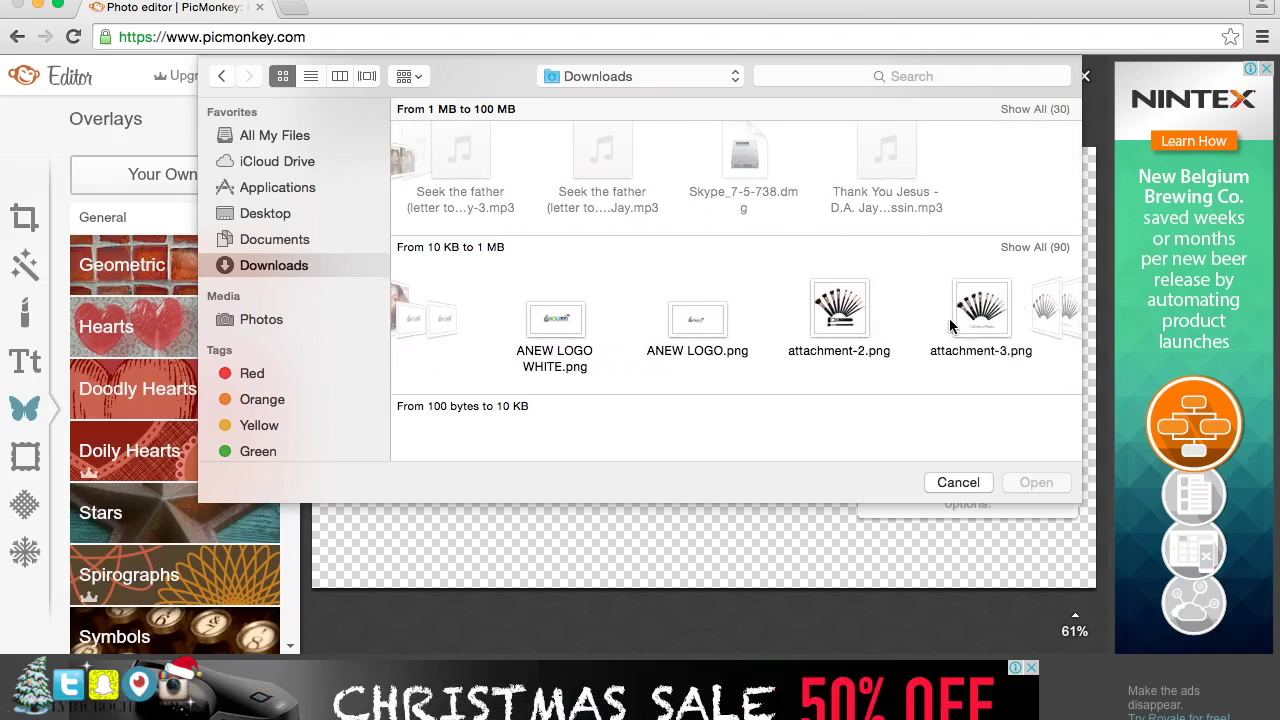
scroll(950, 325, "right", 8)
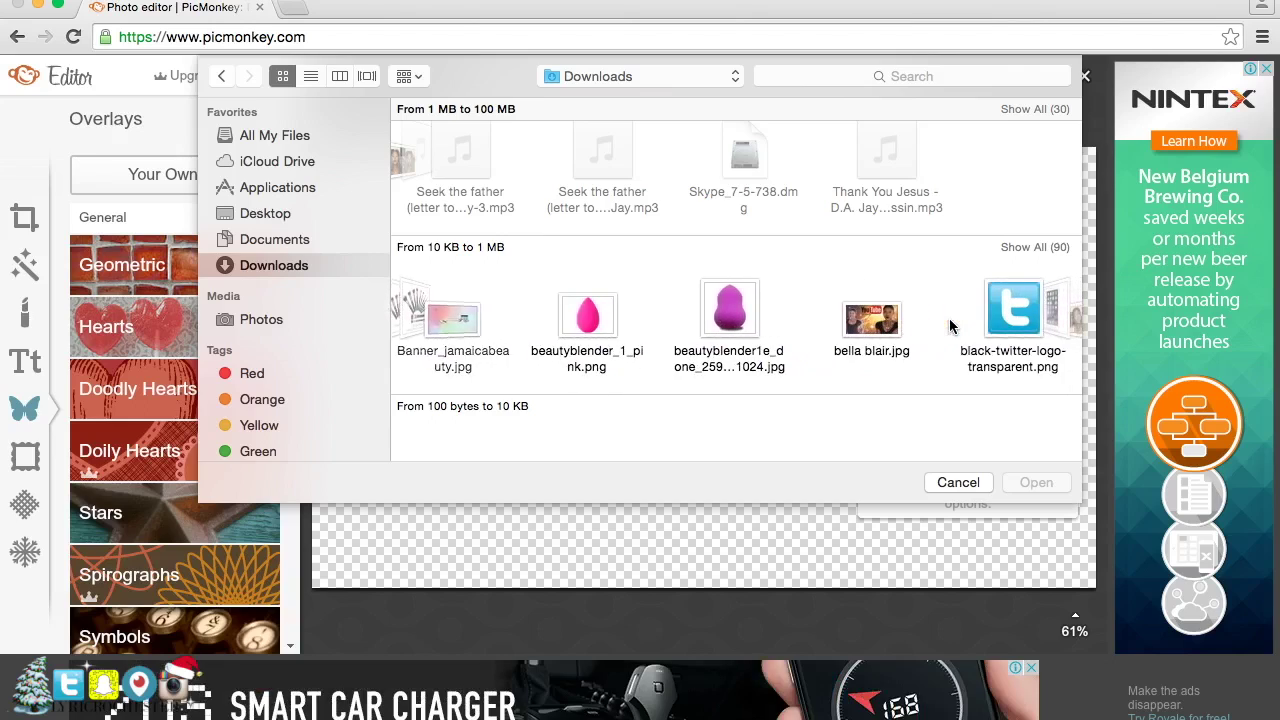
left_click(760, 310)
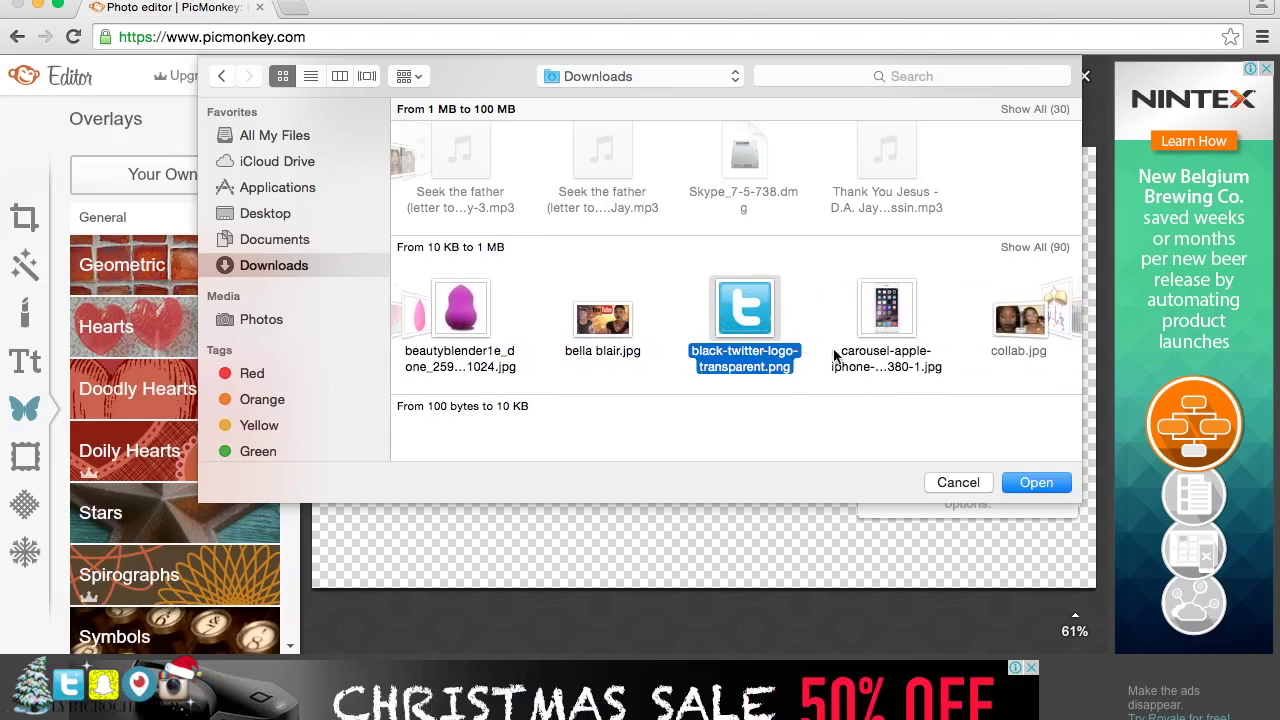
left_click(1068, 487)
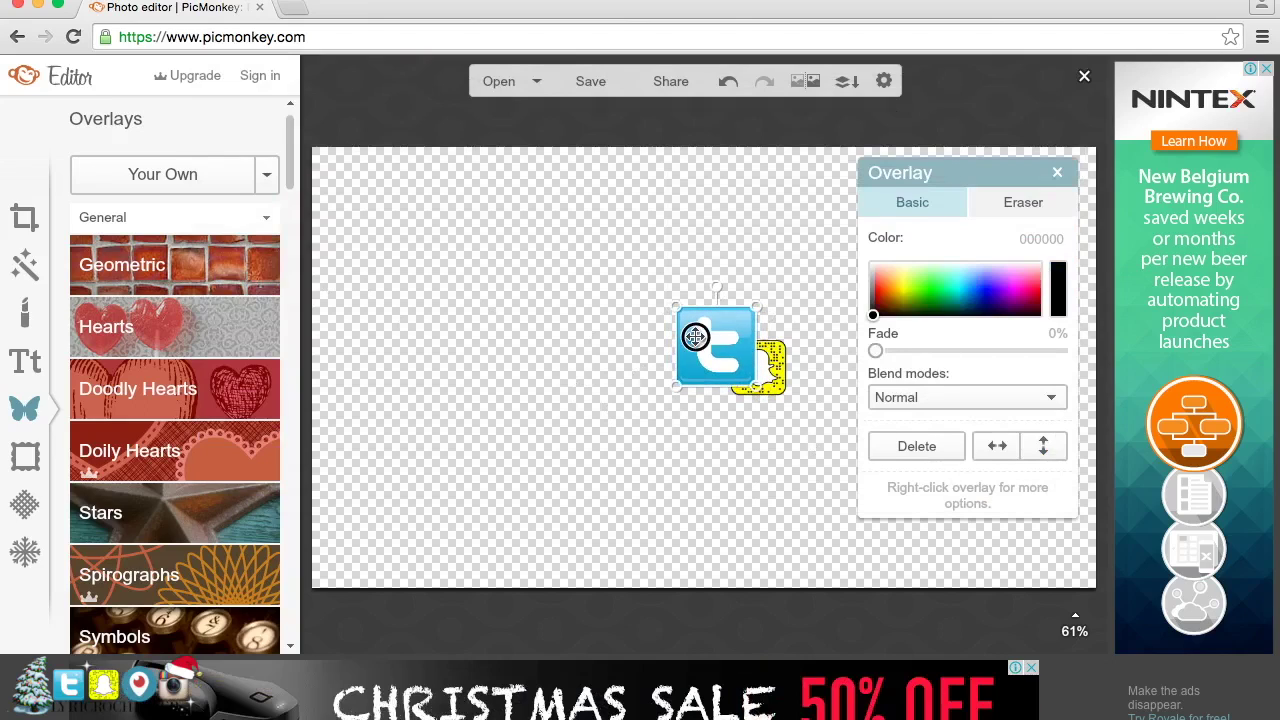
left_click_drag(691, 337, 595, 341)
- Add the snowy Christmas tree PNG from the Downloads folder as an overlay and place it below and left of the Twitter logo
left_click(208, 169)
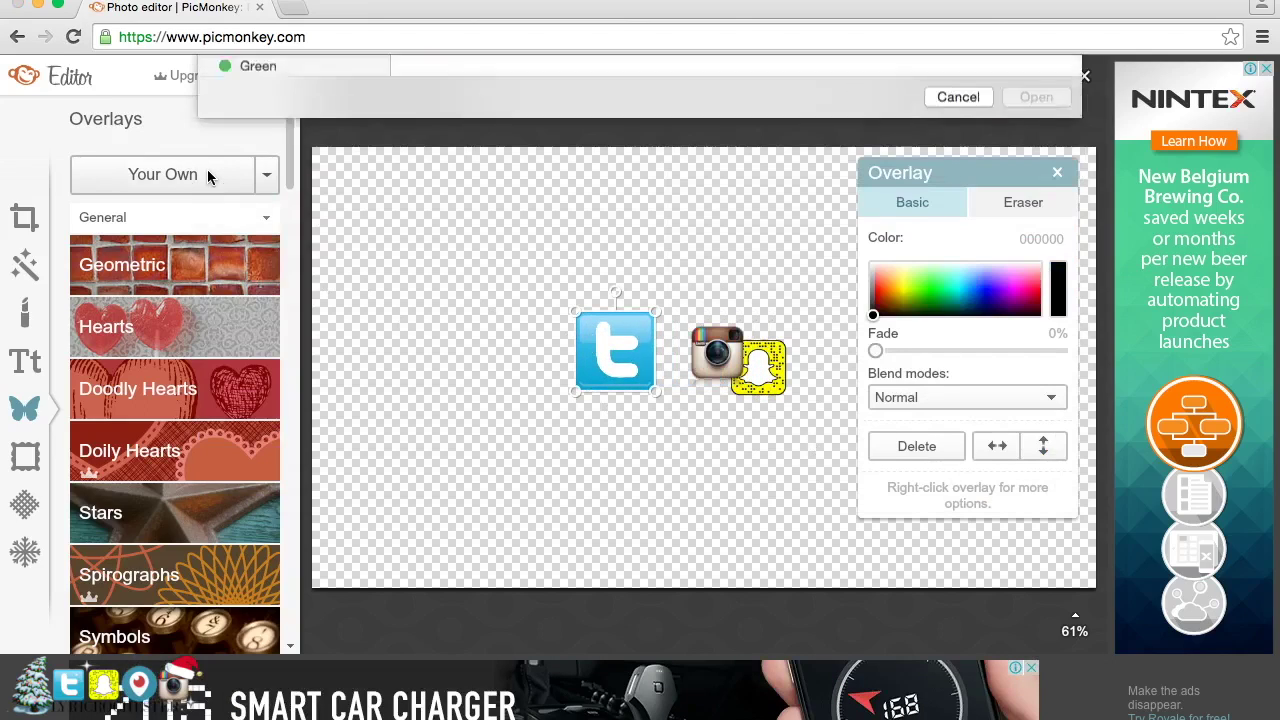
scroll(798, 348, "right", 15)
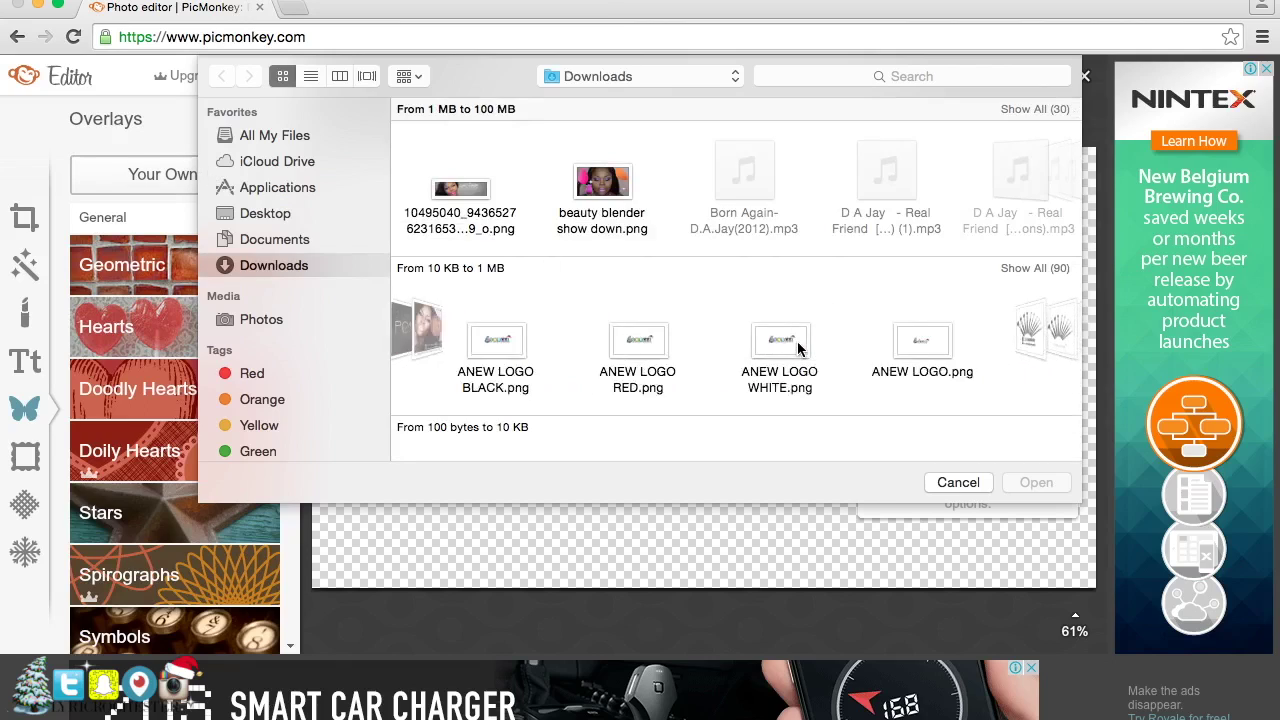
scroll(798, 348, "right", 5)
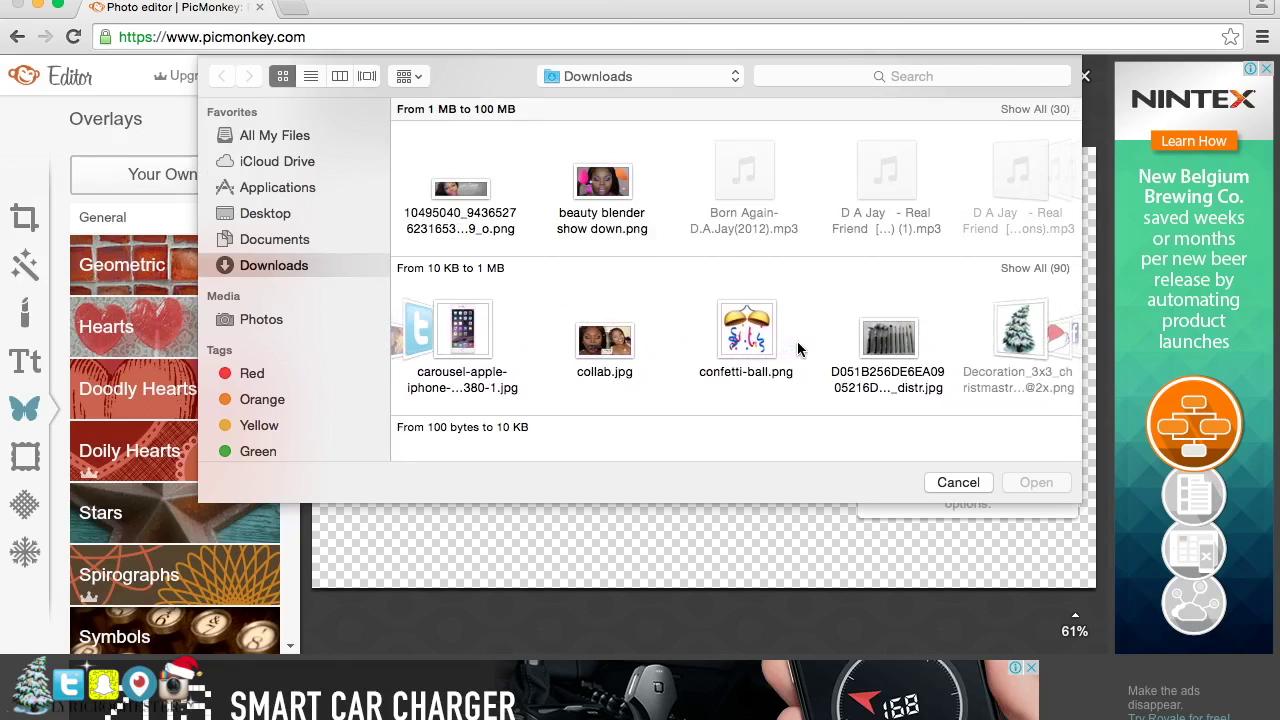
left_click(903, 348)
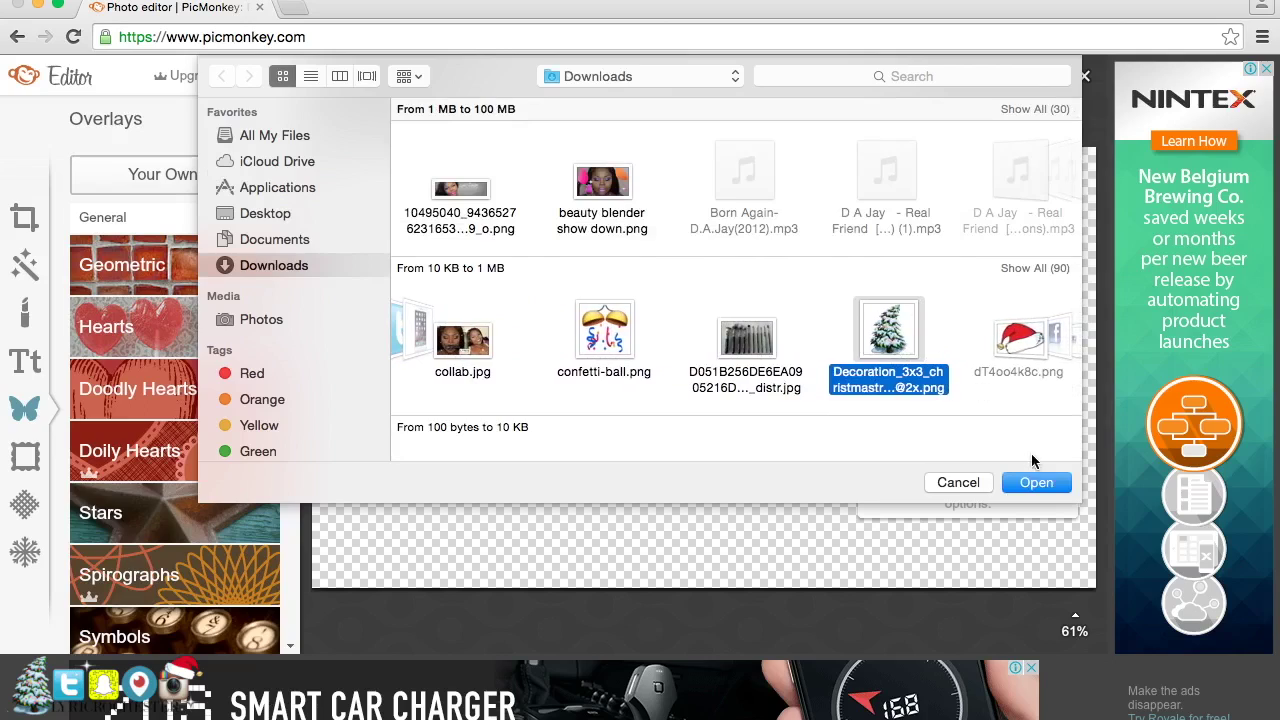
left_click(1035, 484)
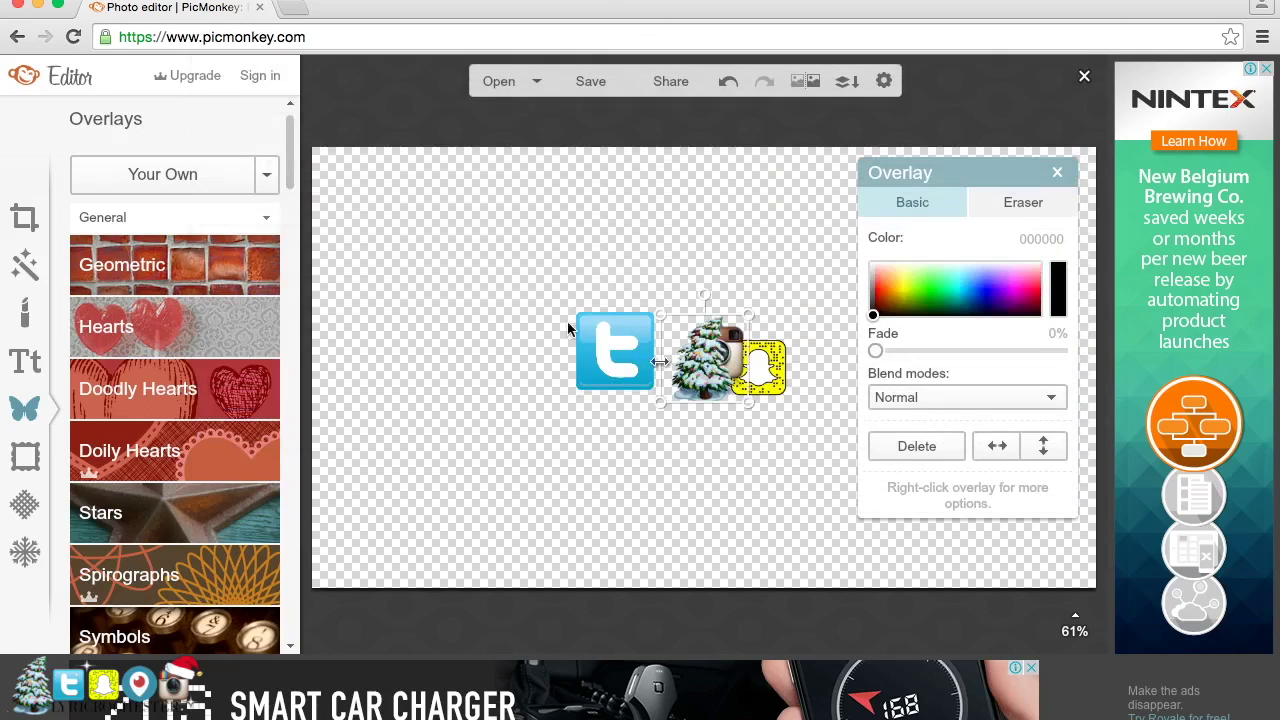
left_click_drag(705, 394, 489, 440)
- Add the Santa hat image dT4oo4k8c.png from the Downloads folder as another custom overlay
left_click(172, 177)
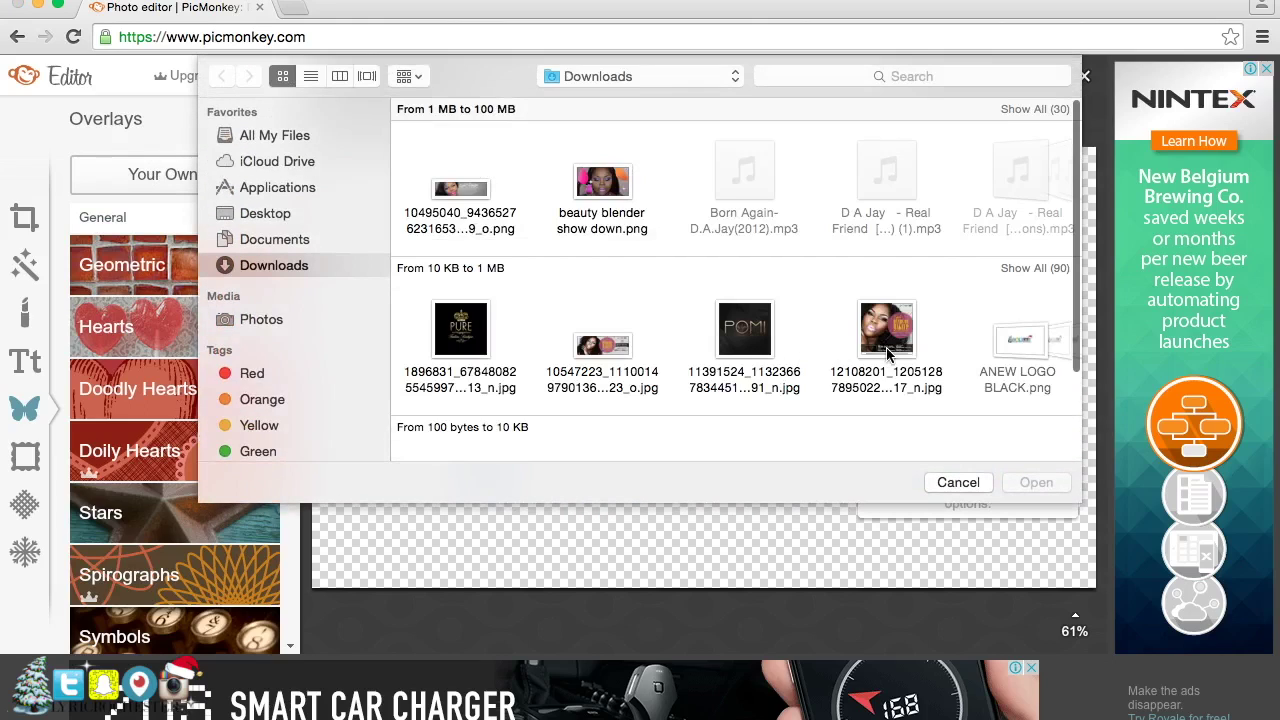
scroll(886, 350, "right", 15)
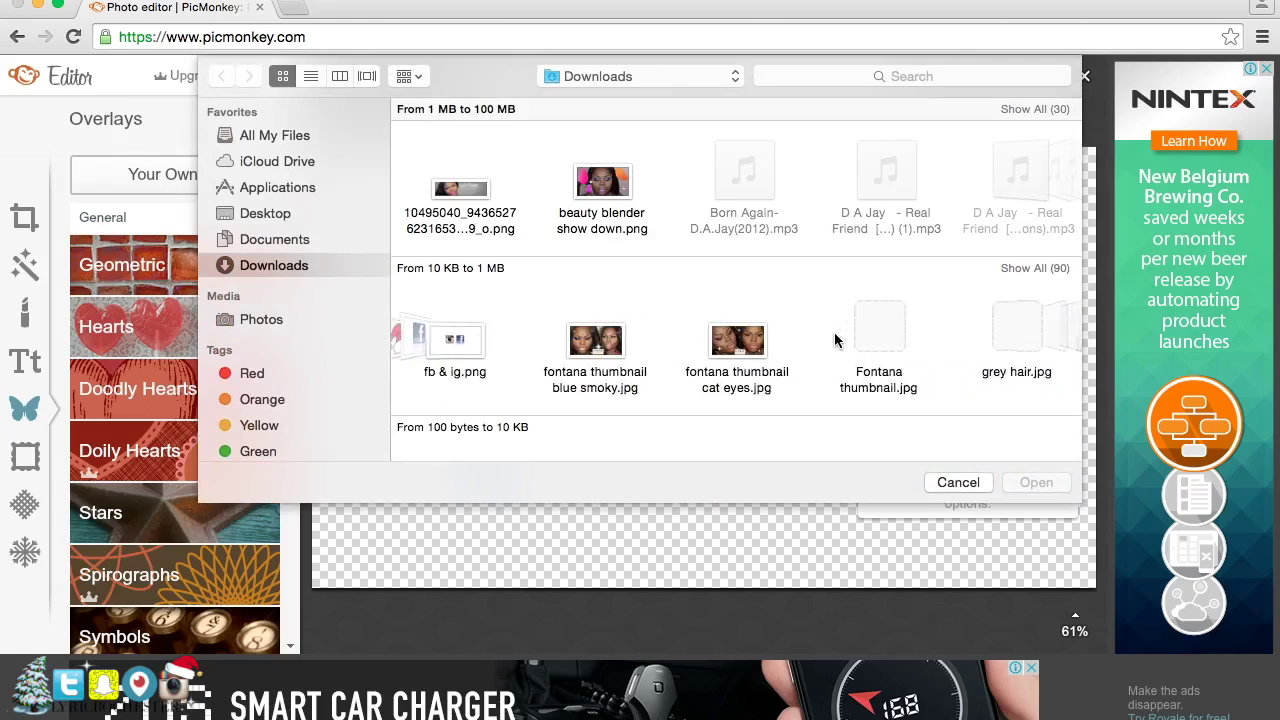
scroll(835, 341, "left", 4)
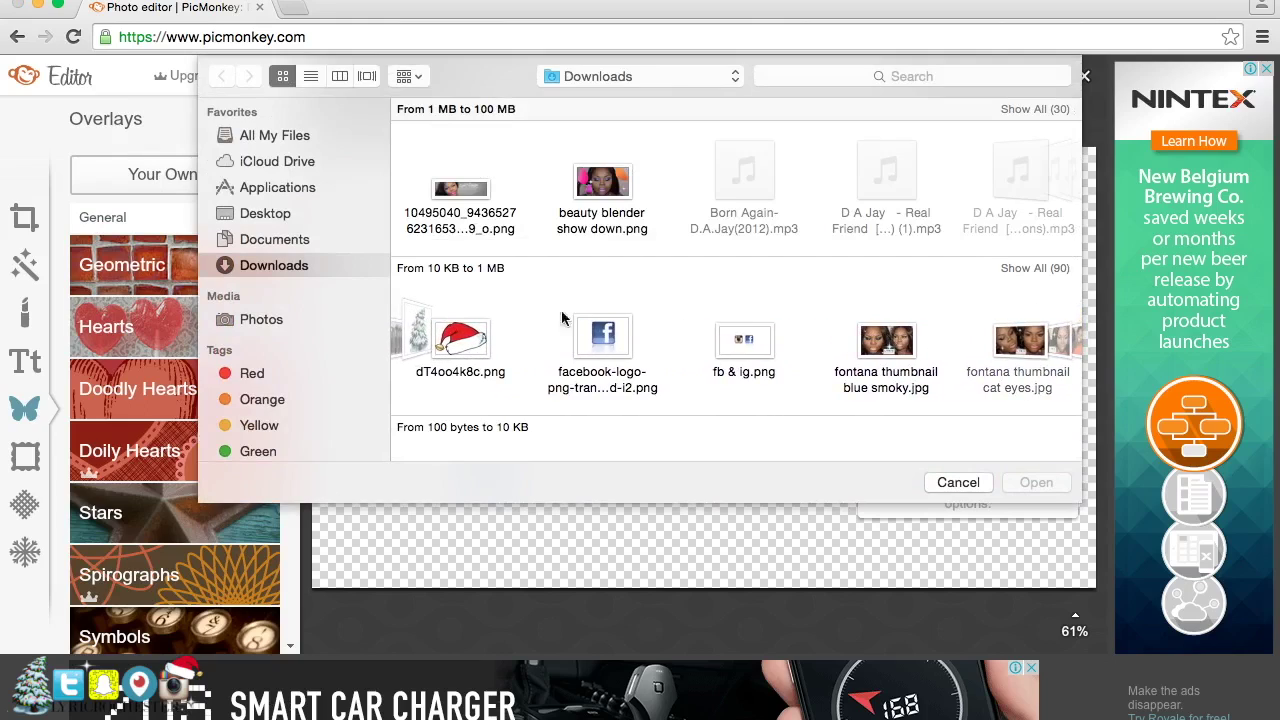
left_click(463, 338)
left_click(1034, 481)
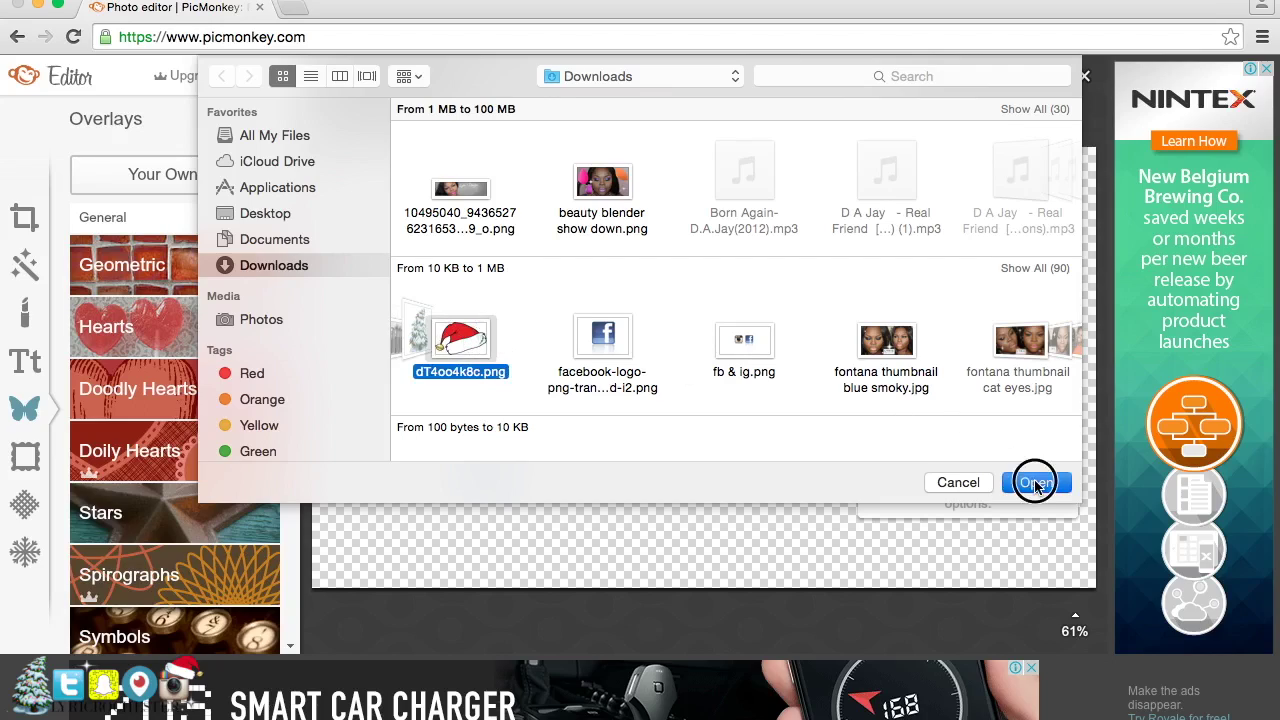
- Search Google Images for "periscope png" in a new browser tab and narrow the results to the Icon category
left_click(293, 8)
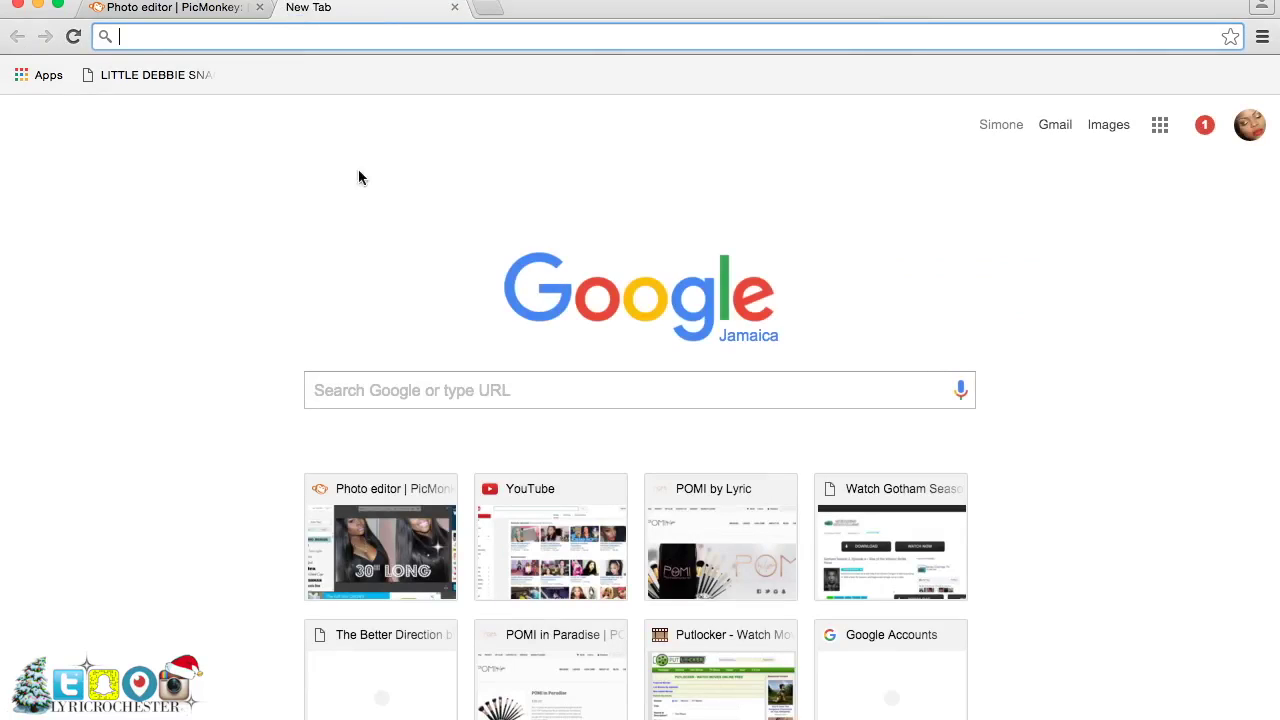
left_click(355, 390)
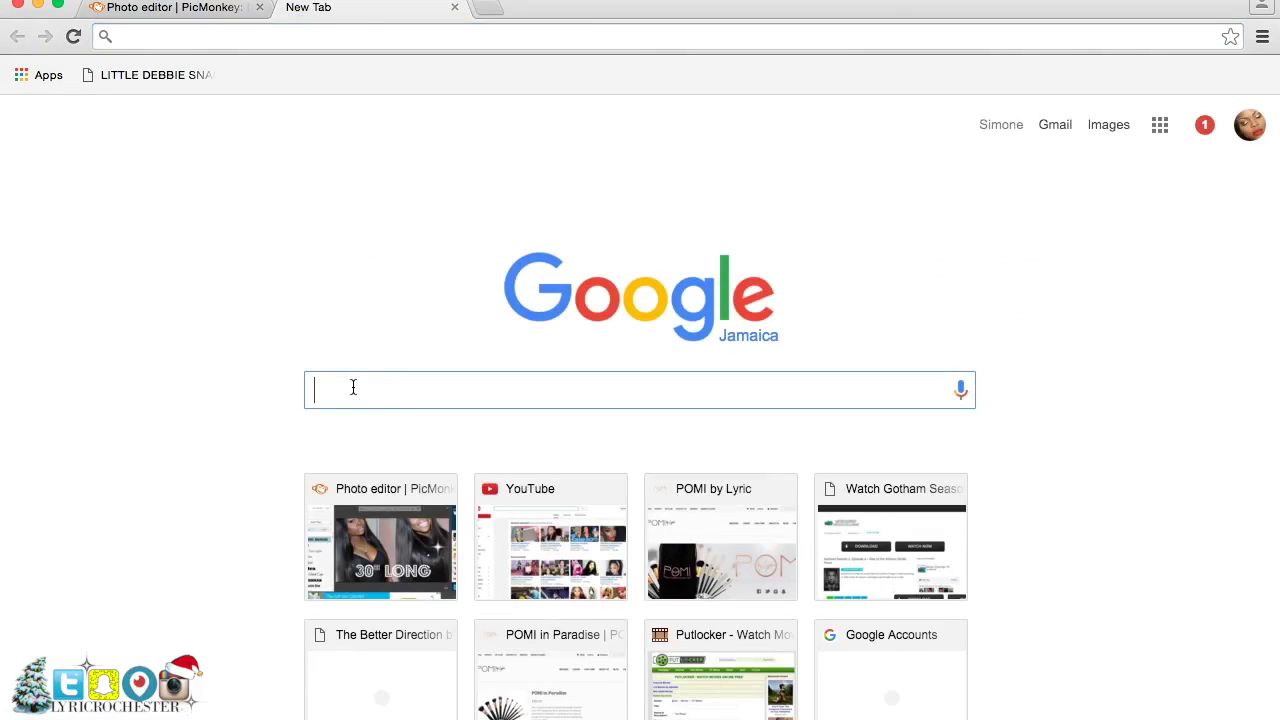
type("peris")
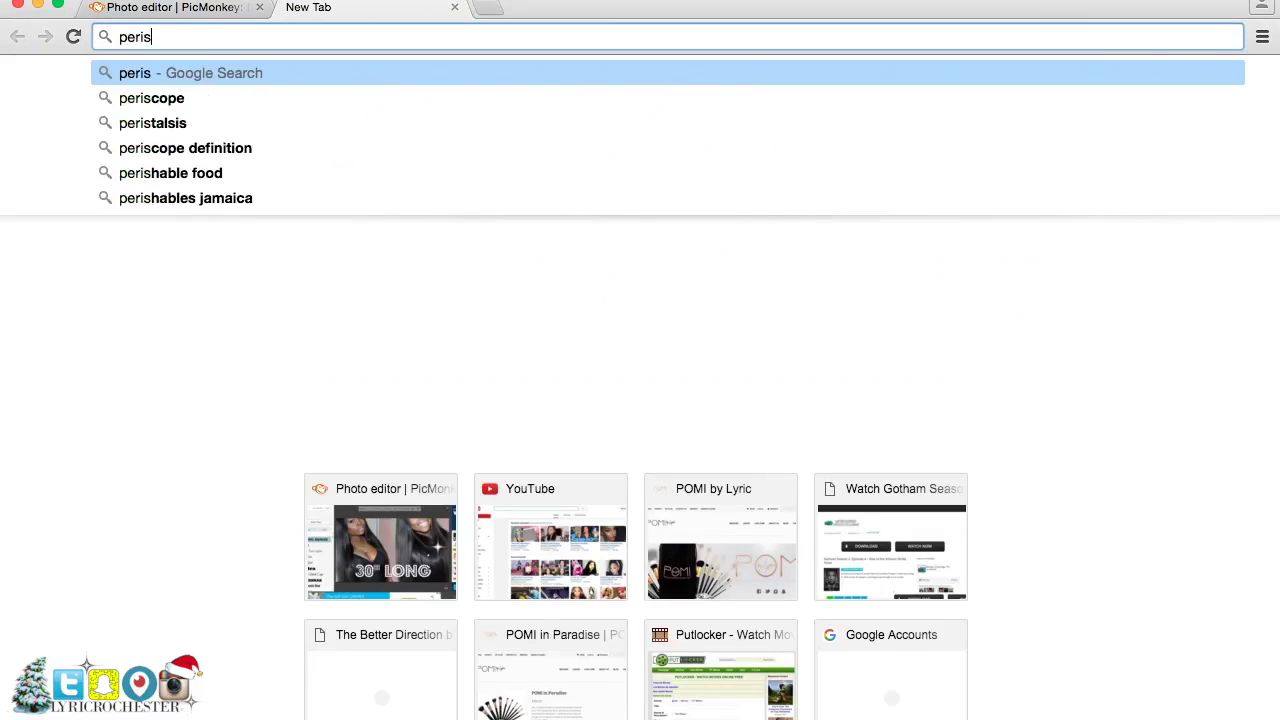
type("cope png")
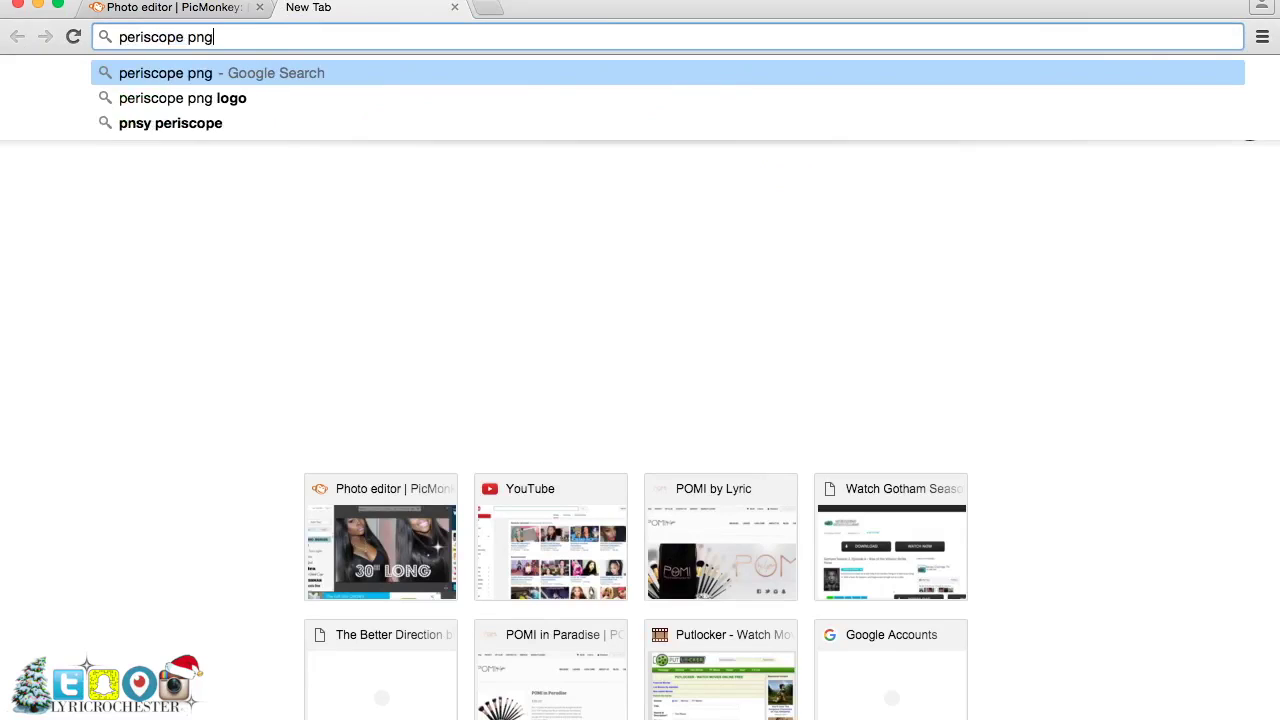
key("Return")
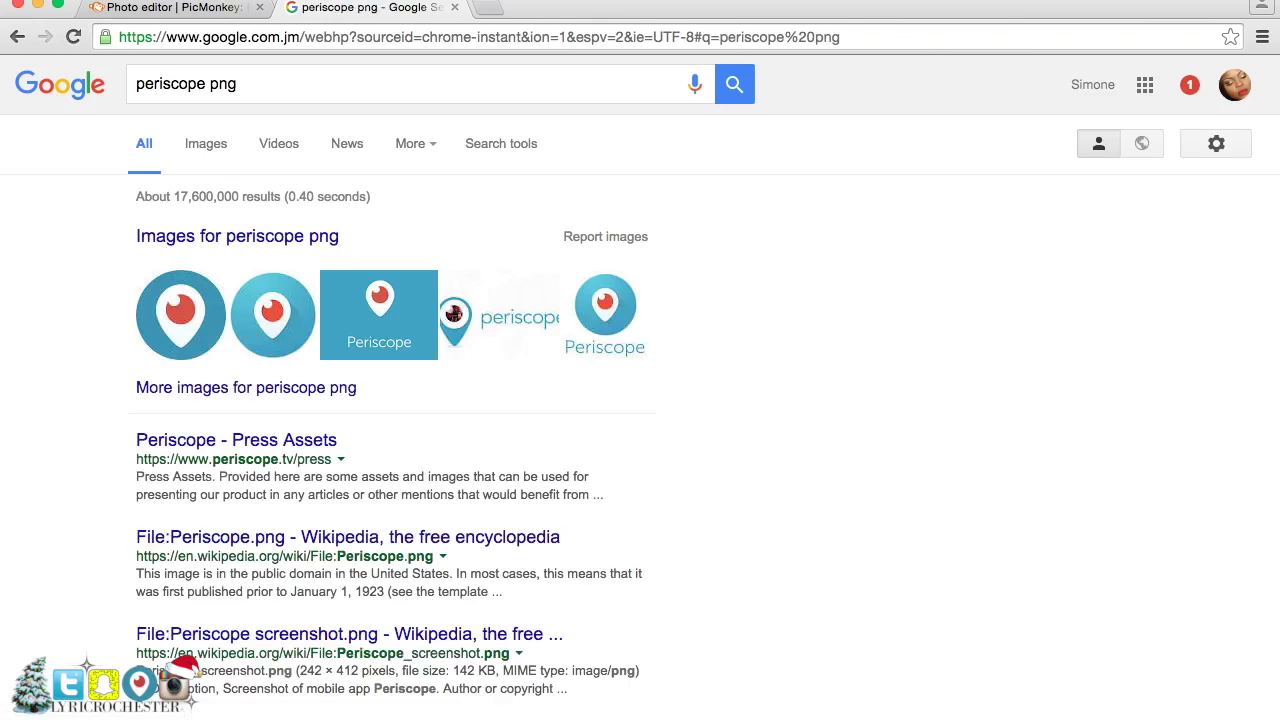
left_click(207, 146)
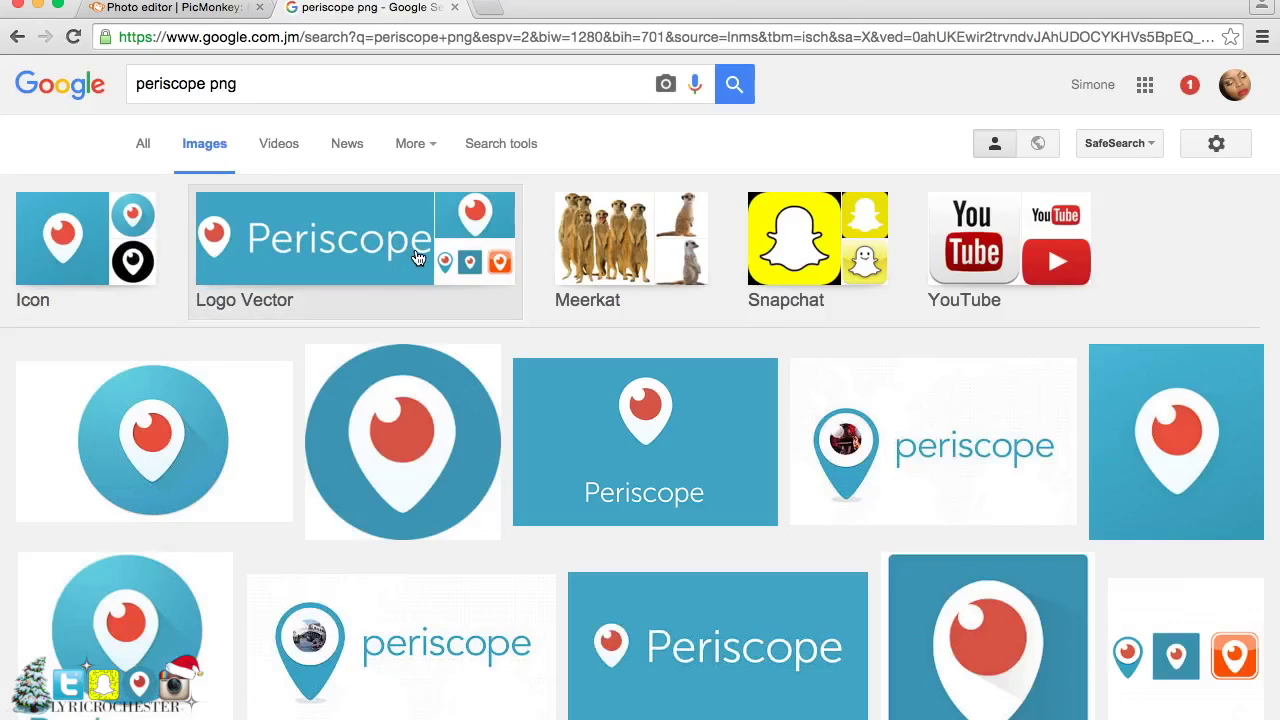
left_click(53, 249)
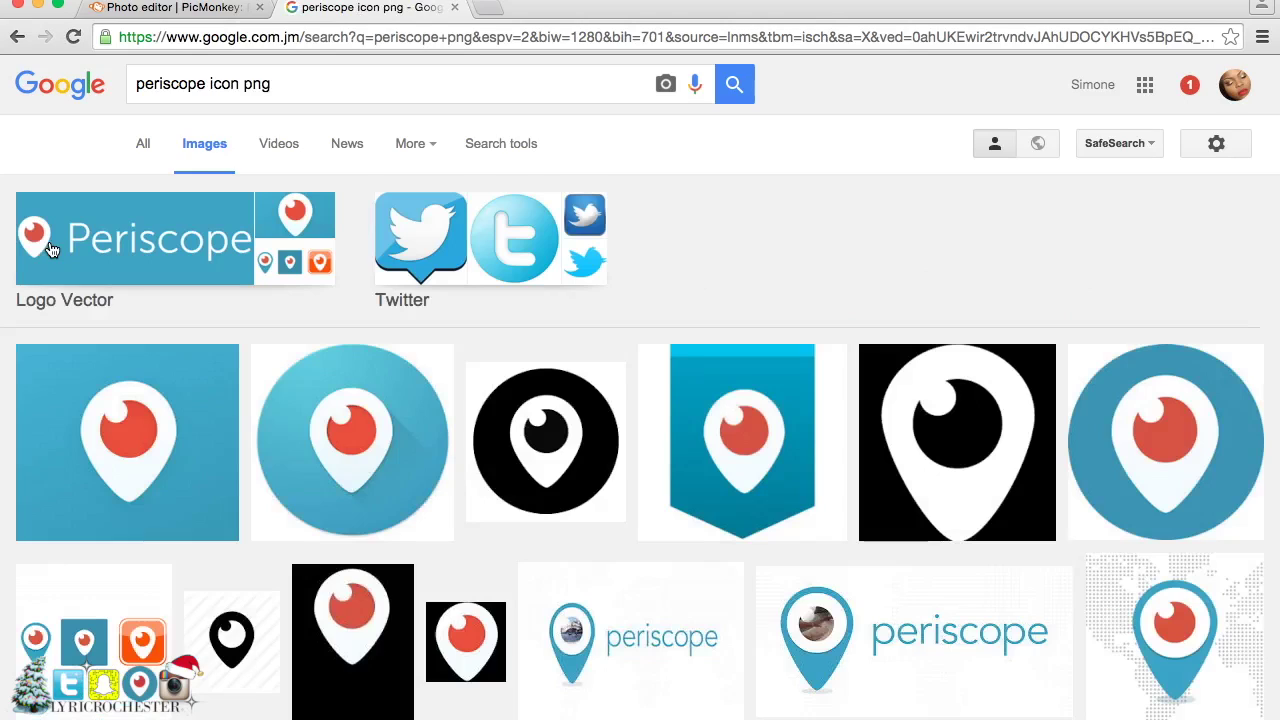
- View the round TalkAndroid.com Periscope icon at full size, start saving it to Downloads but cancel, and return to the image results
left_click(336, 509)
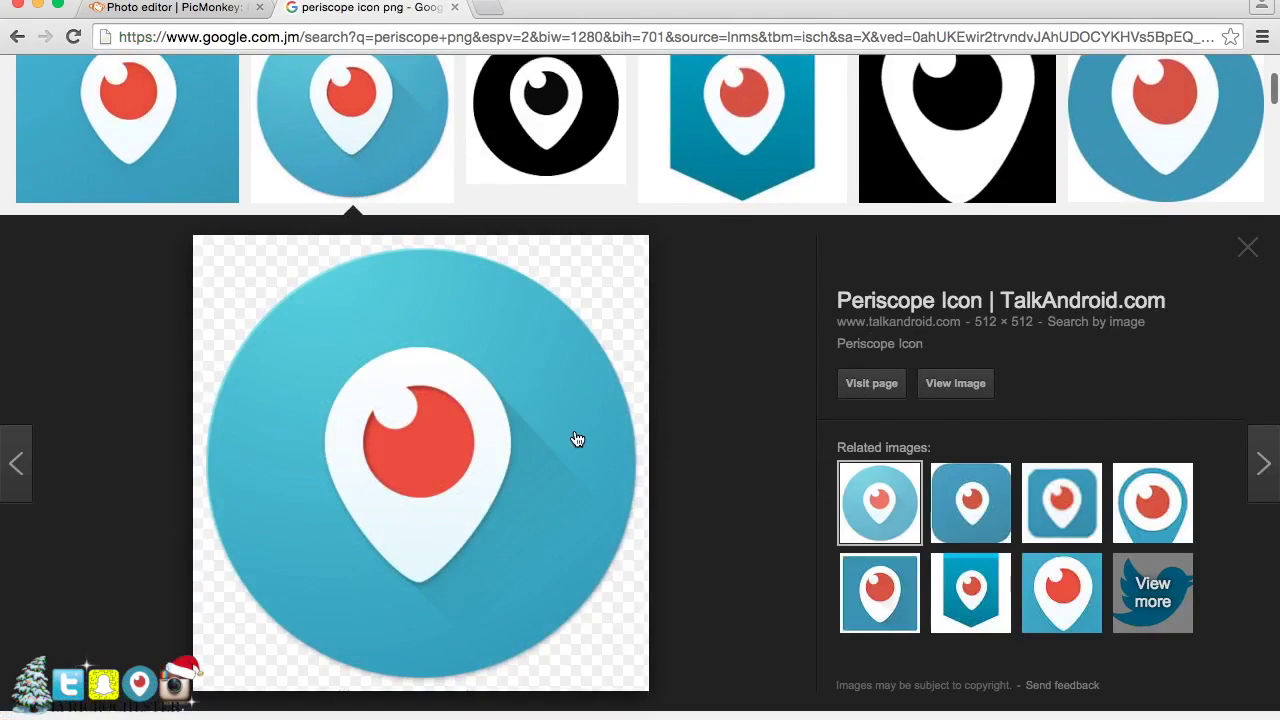
left_click(957, 385)
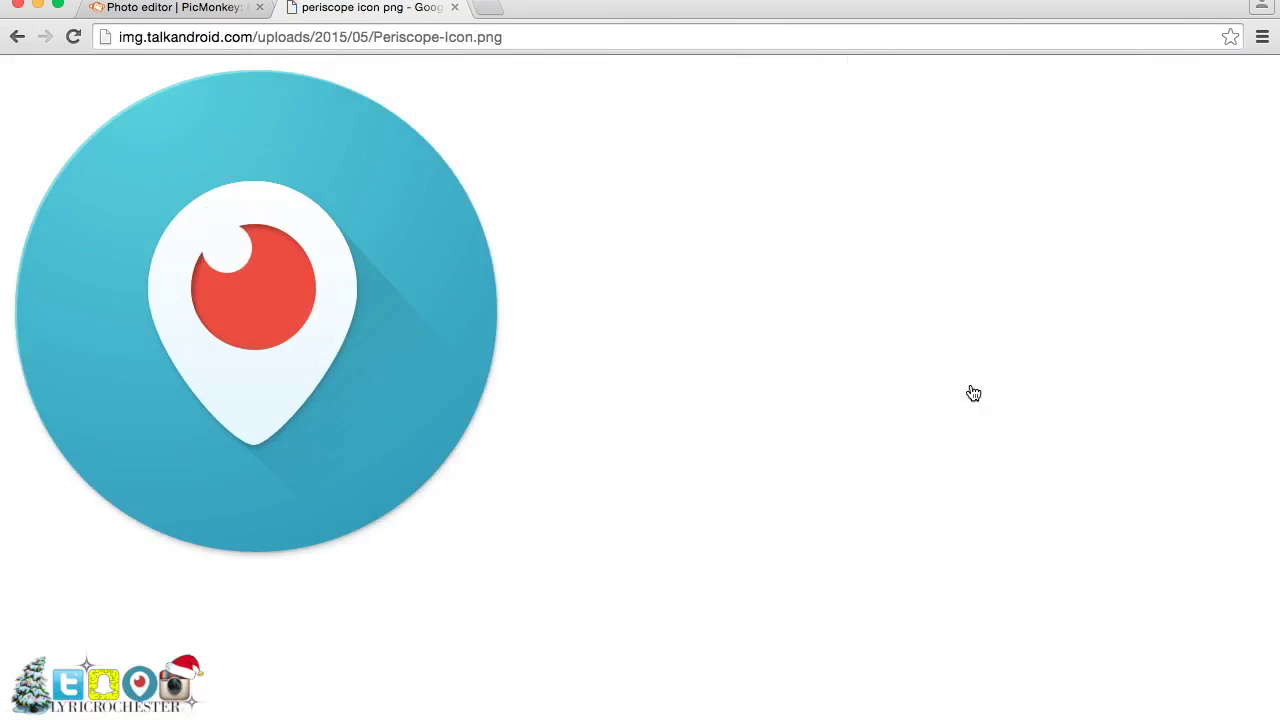
right_click(321, 306)
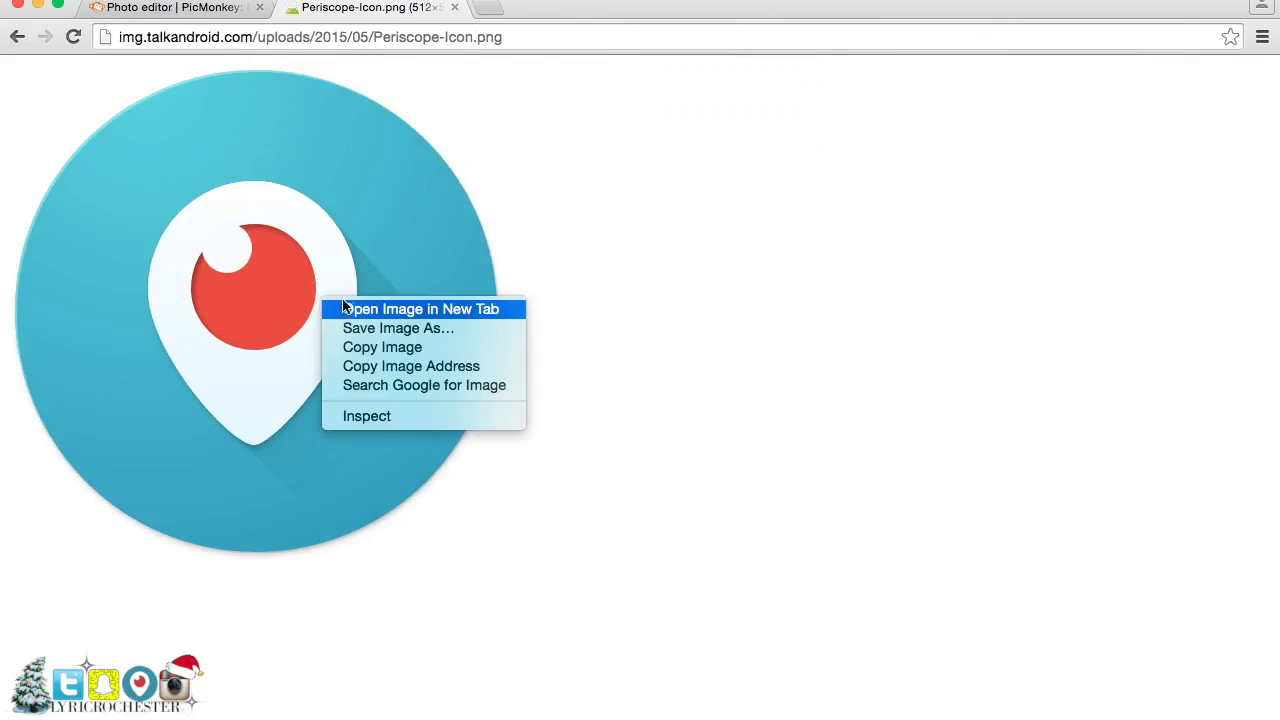
left_click(400, 328)
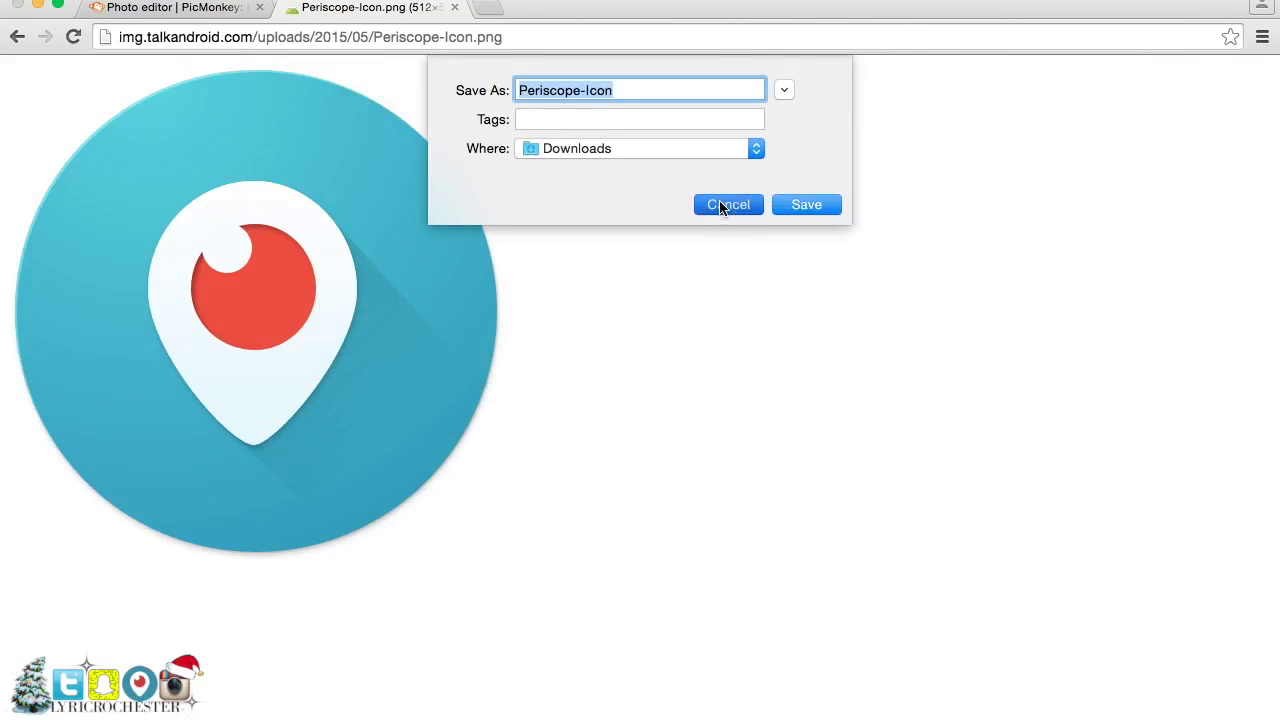
left_click(722, 205)
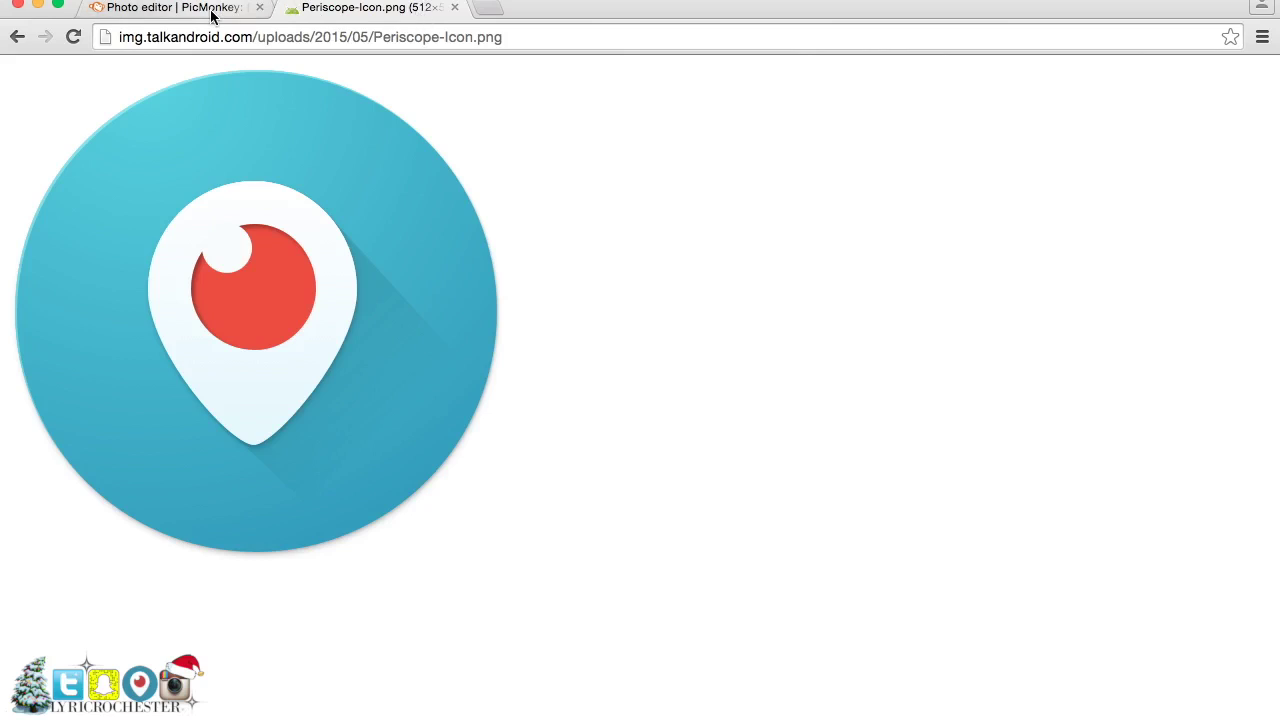
left_click(17, 37)
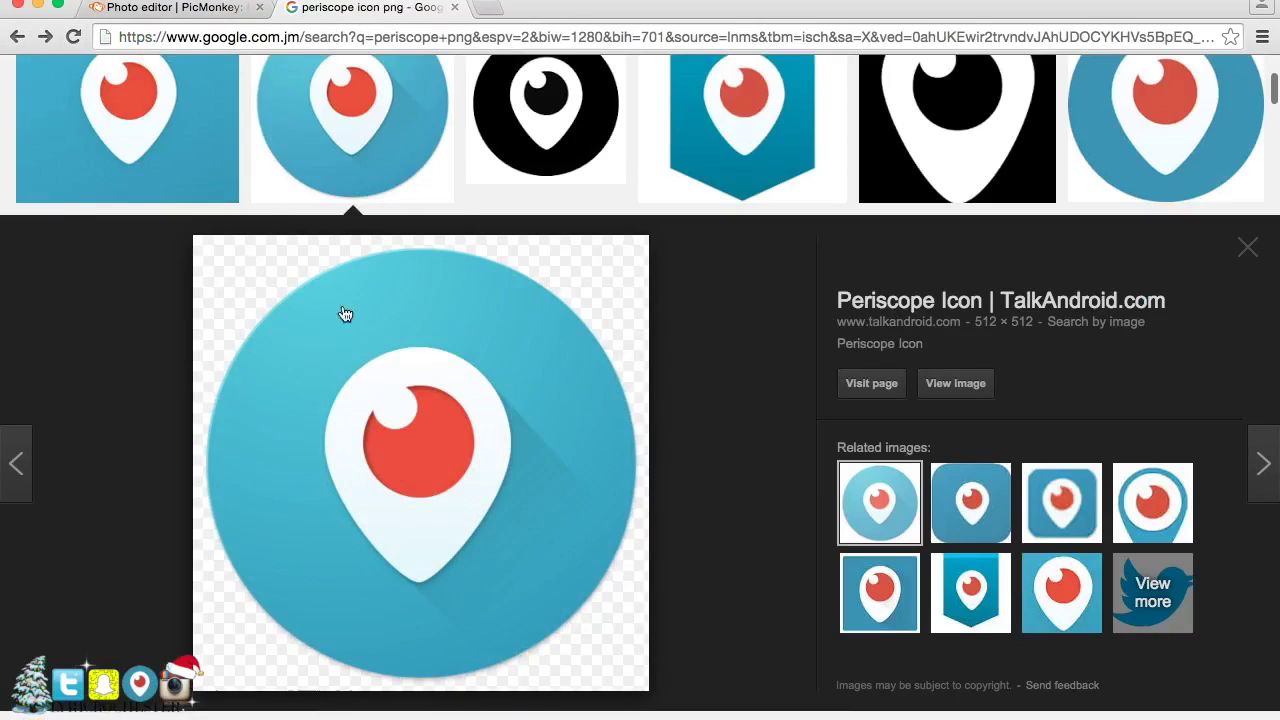
- Switch back to PicMonkey, move the Santa hat below the Twitter logo and the Instagram logo to the right of the Snapchat logo
left_click(168, 8)
left_click_drag(679, 321, 664, 441)
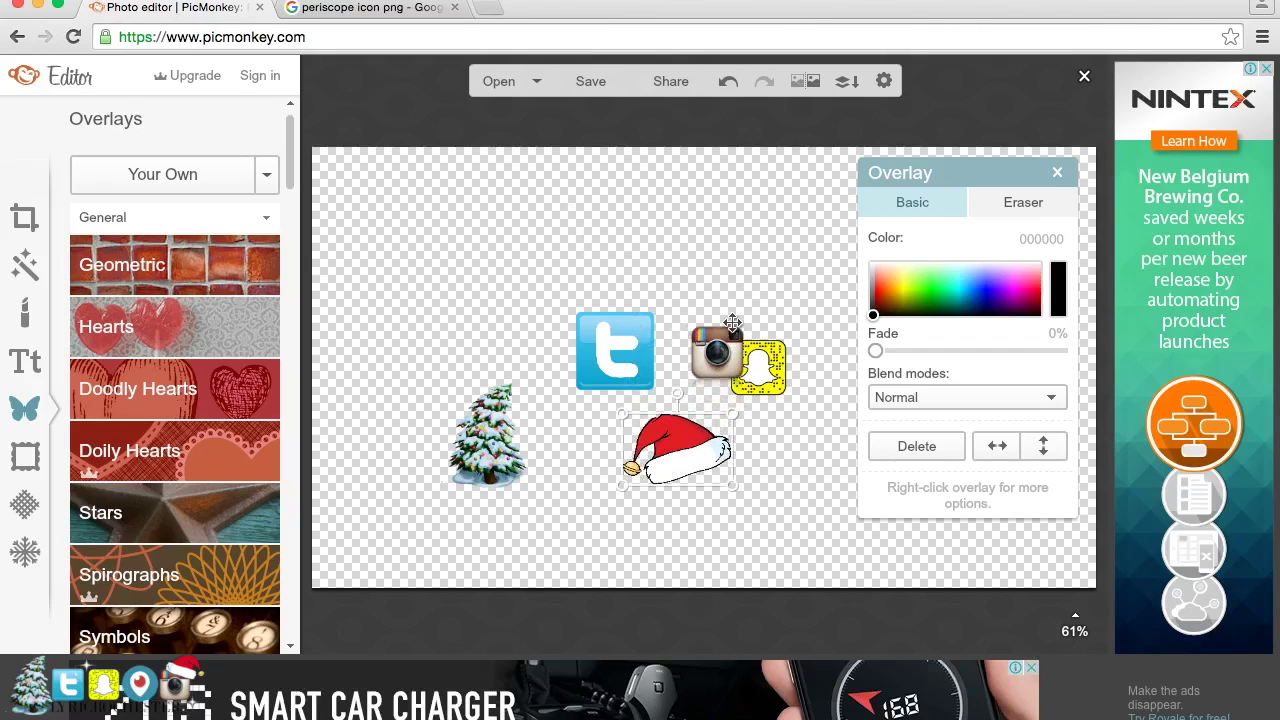
left_click_drag(732, 320, 846, 323)
- Add periscope.png from the Downloads folder as another custom overlay
left_click(155, 181)
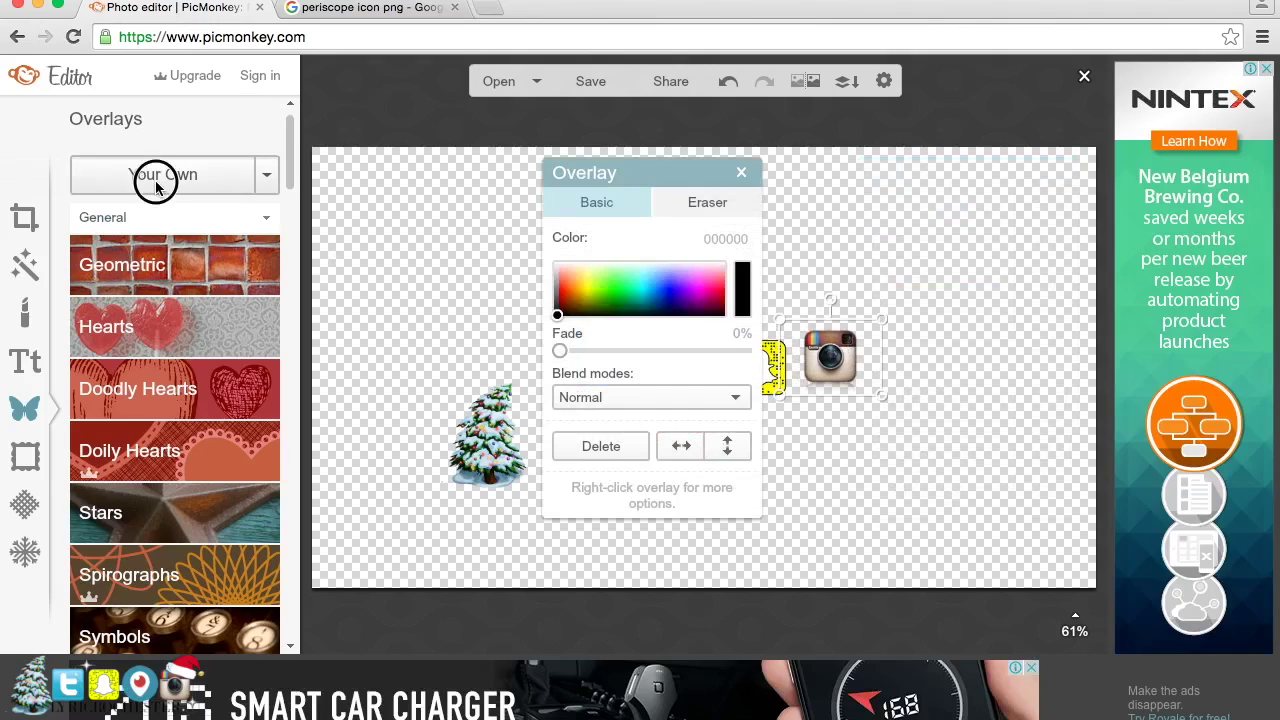
scroll(760, 370, "right", 10)
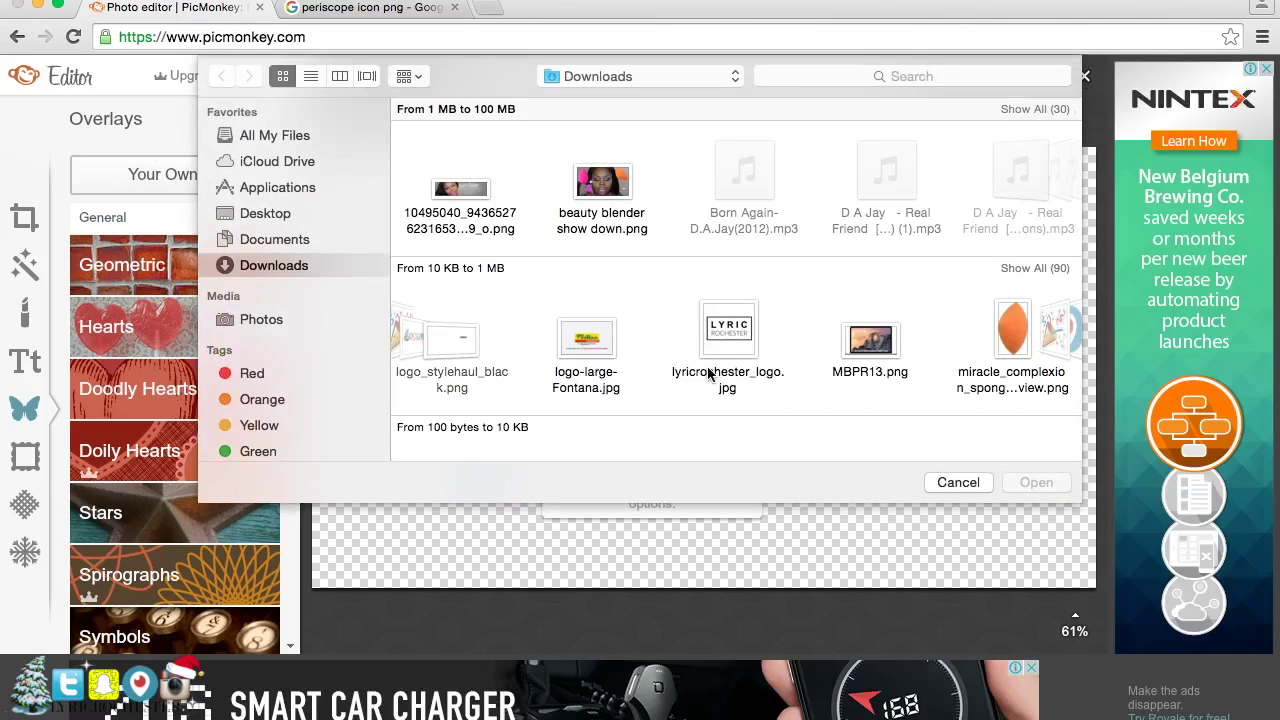
scroll(708, 373, "right", 8)
scroll(1038, 355, "right", 3)
left_click(888, 335)
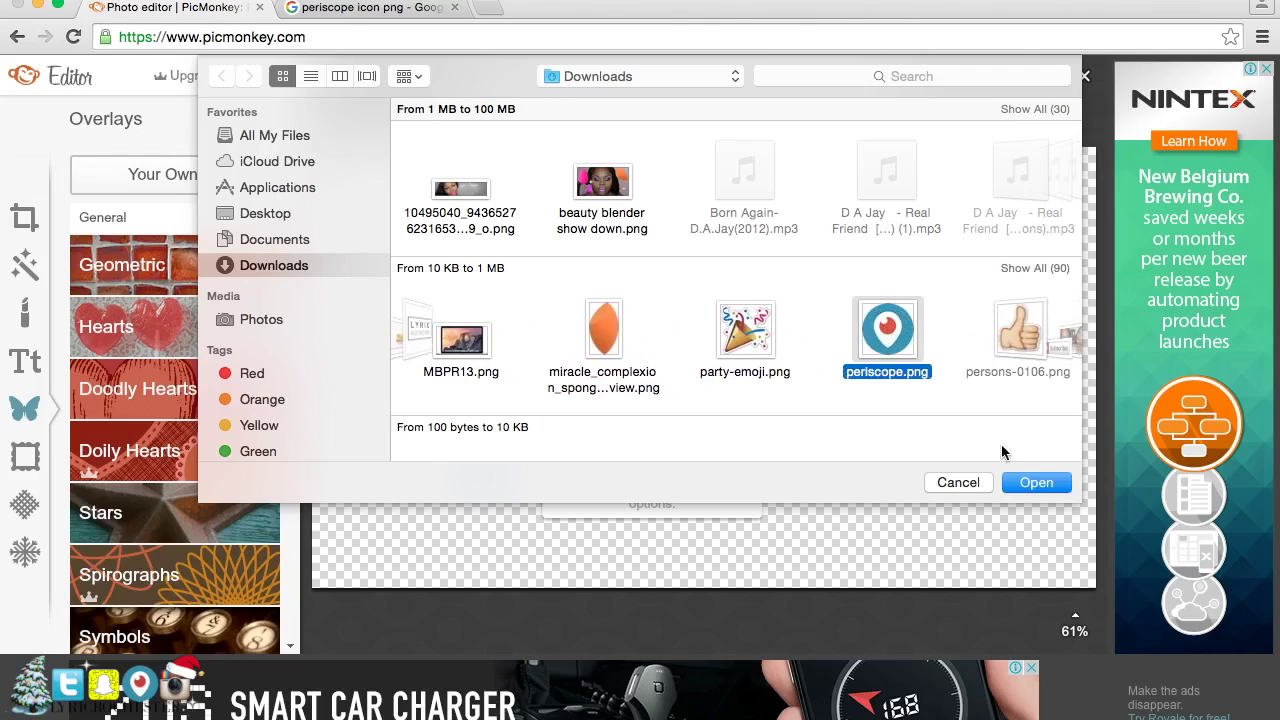
left_click(1027, 484)
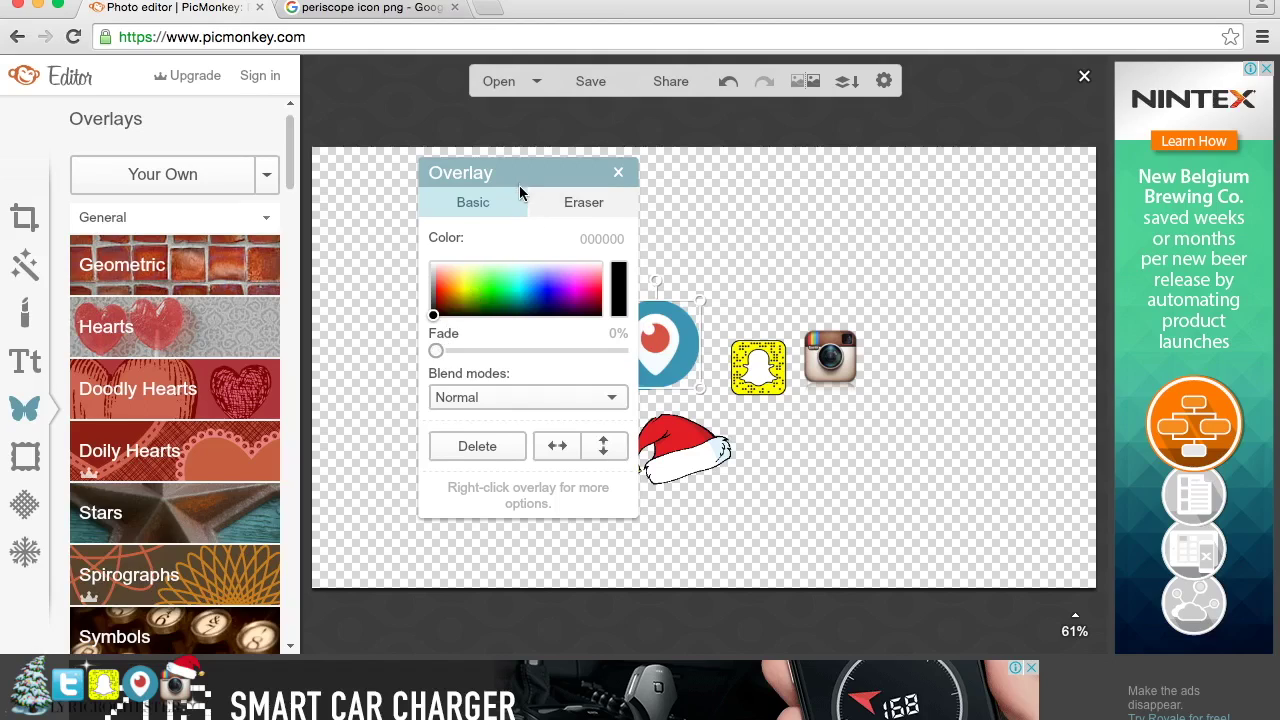
- Move the Periscope logo above the Twitter logo, clear of the overlay settings
left_click_drag(506, 174, 426, 172)
left_click_drag(653, 346, 671, 250)
left_click_drag(356, 355, 296, 330)
- Try the Darken and Lighten blend modes on the Periscope logo and set it to Hardlight
left_click(459, 386)
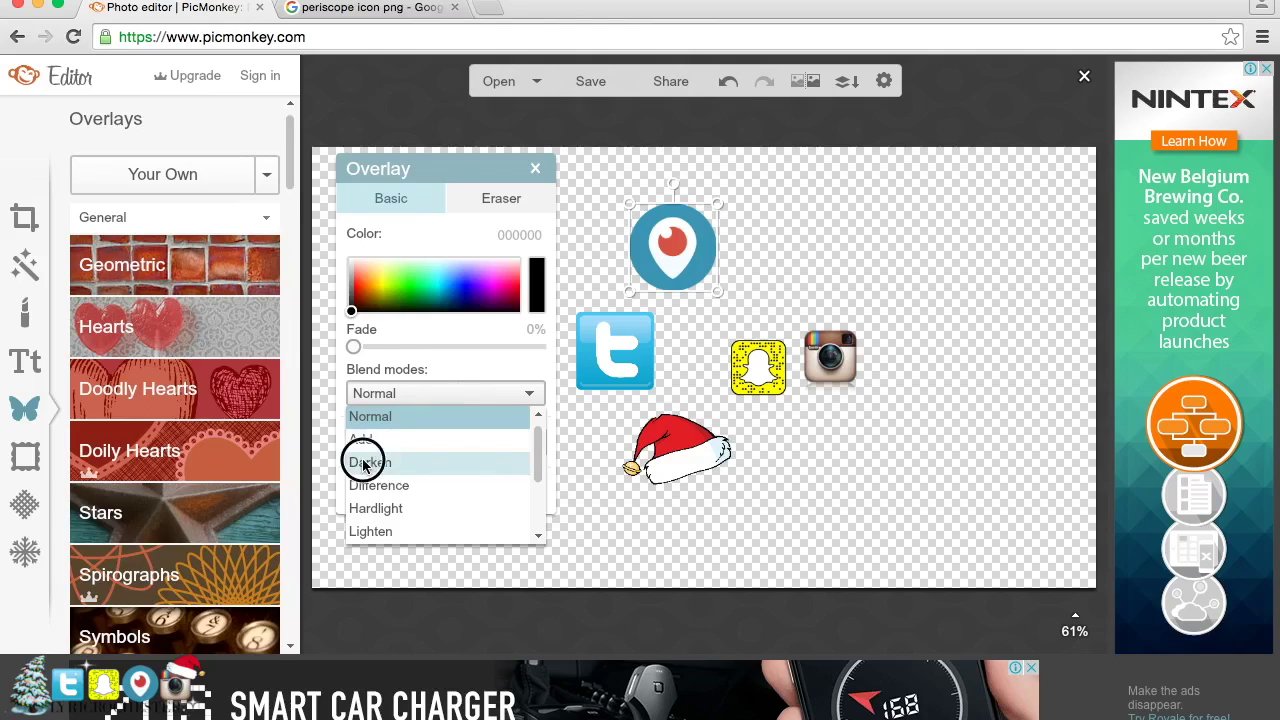
left_click(365, 463)
left_click(414, 393)
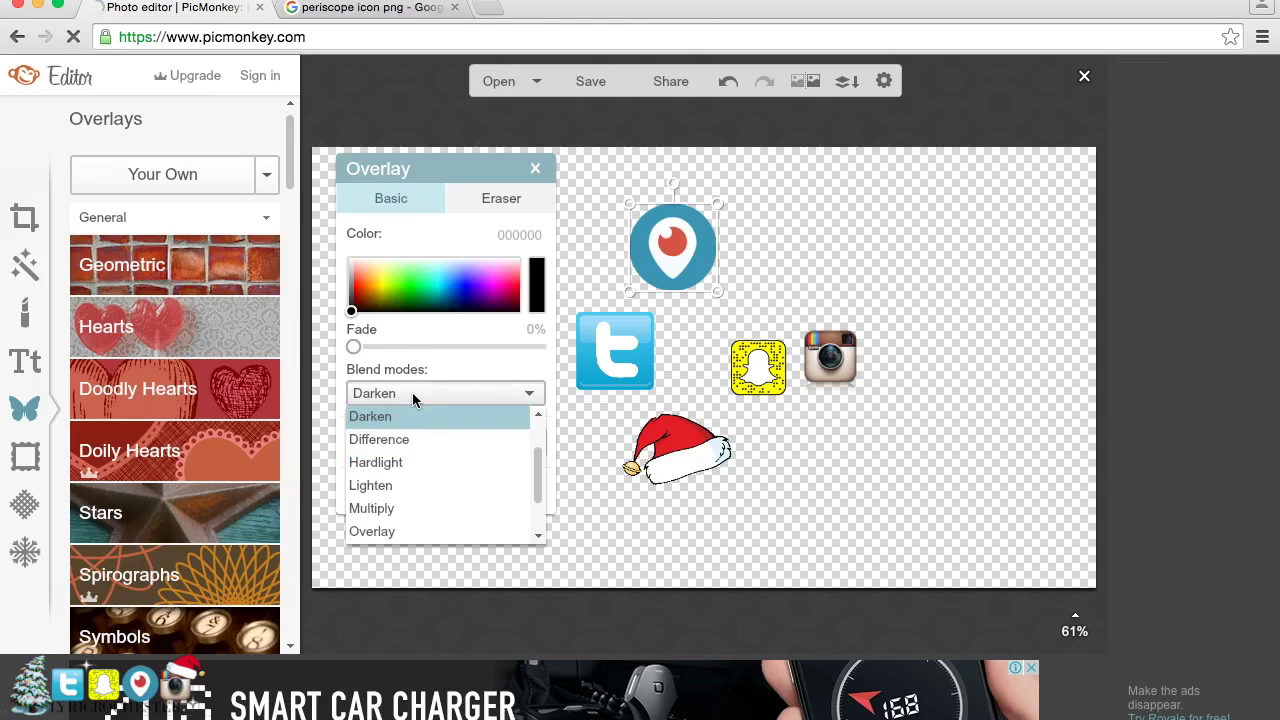
left_click(369, 487)
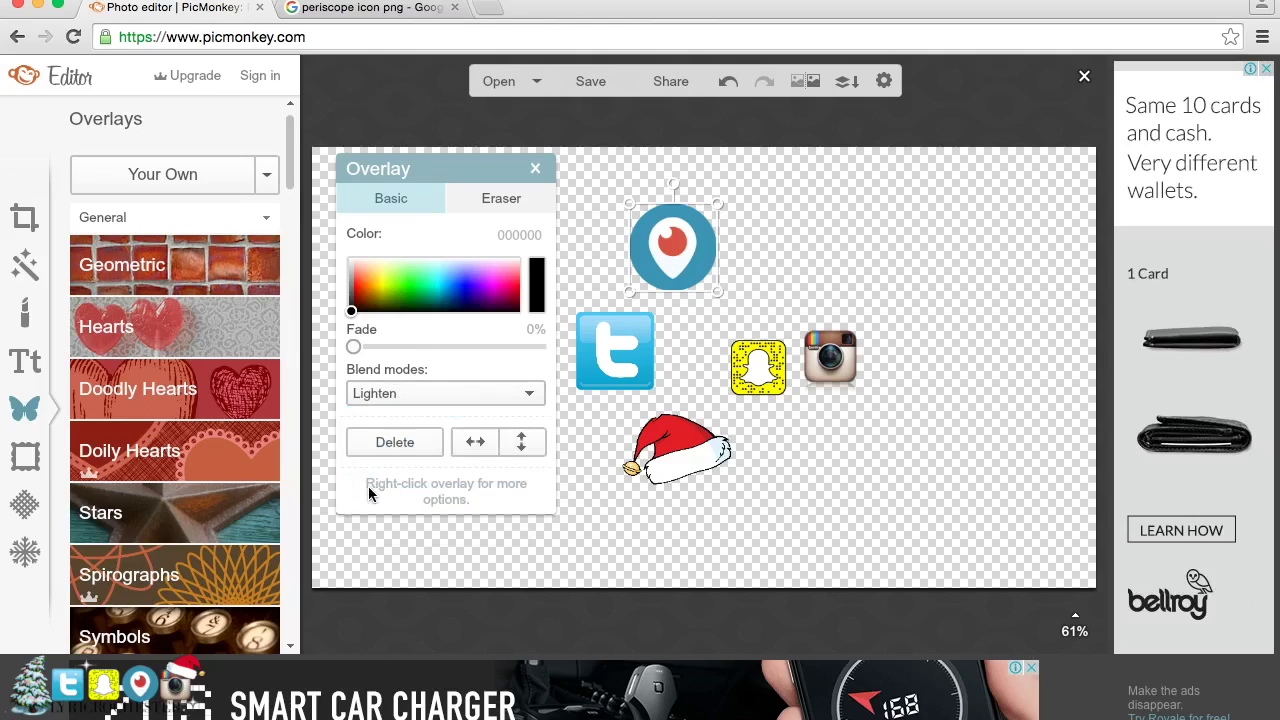
left_click(377, 390)
left_click(383, 420)
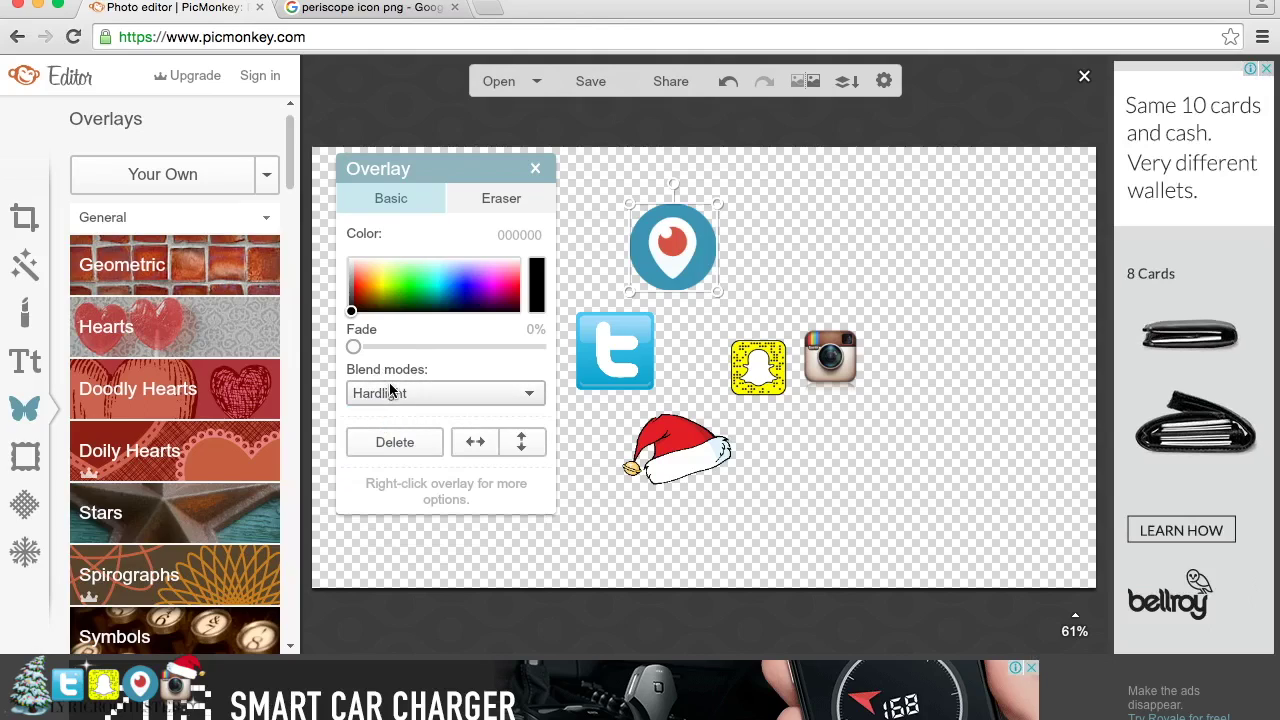
- Try erasing the Periscope logo with eraser size 74 and hardness 0, and undo the erasure
left_click(482, 199)
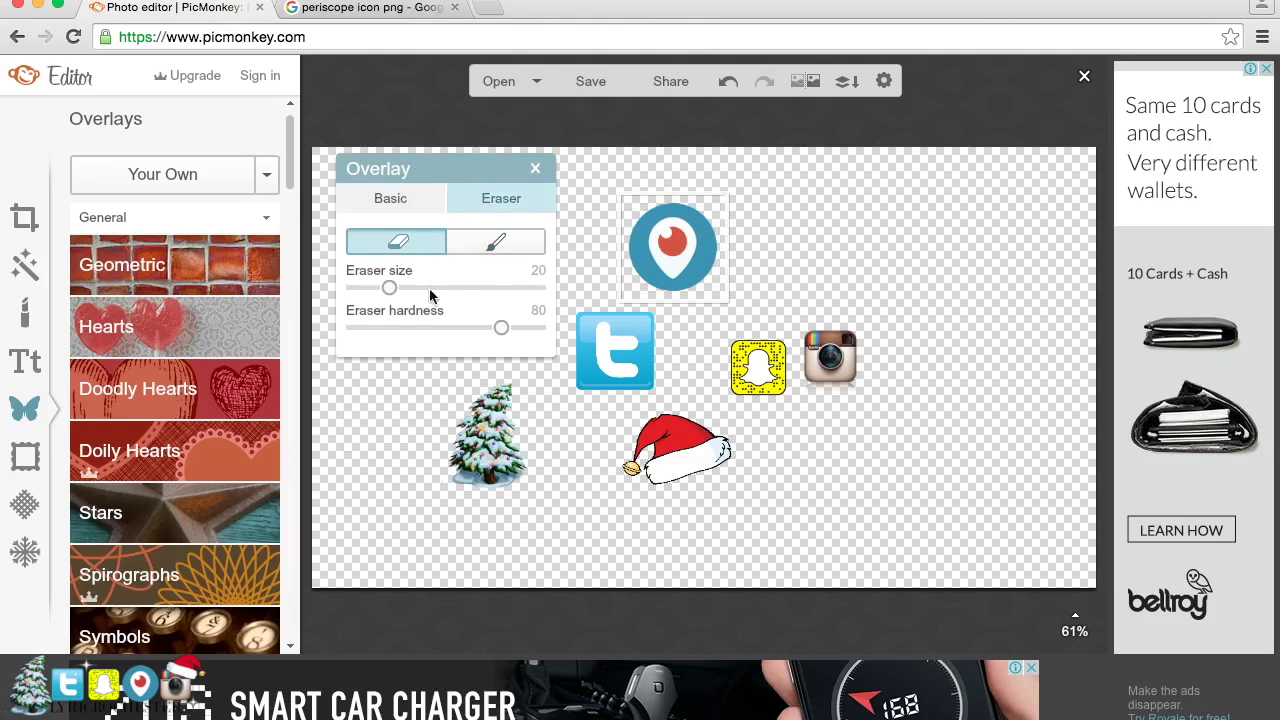
mouse_move(501, 328)
left_mouse_down()
mouse_move(335, 318)
mouse_move(490, 297)
left_mouse_up()
mouse_move(665, 285)
left_mouse_down()
mouse_move(651, 220)
mouse_move(666, 257)
mouse_move(691, 246)
mouse_move(682, 268)
left_mouse_up()
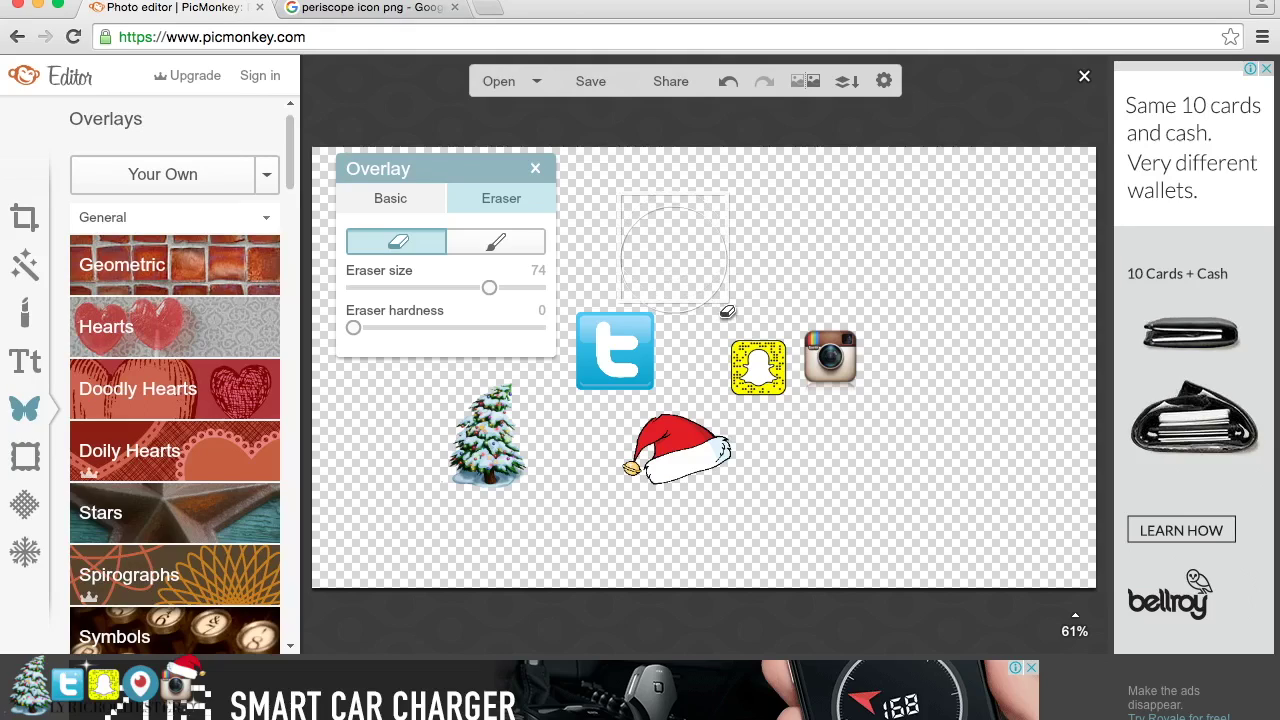
key("super+z")
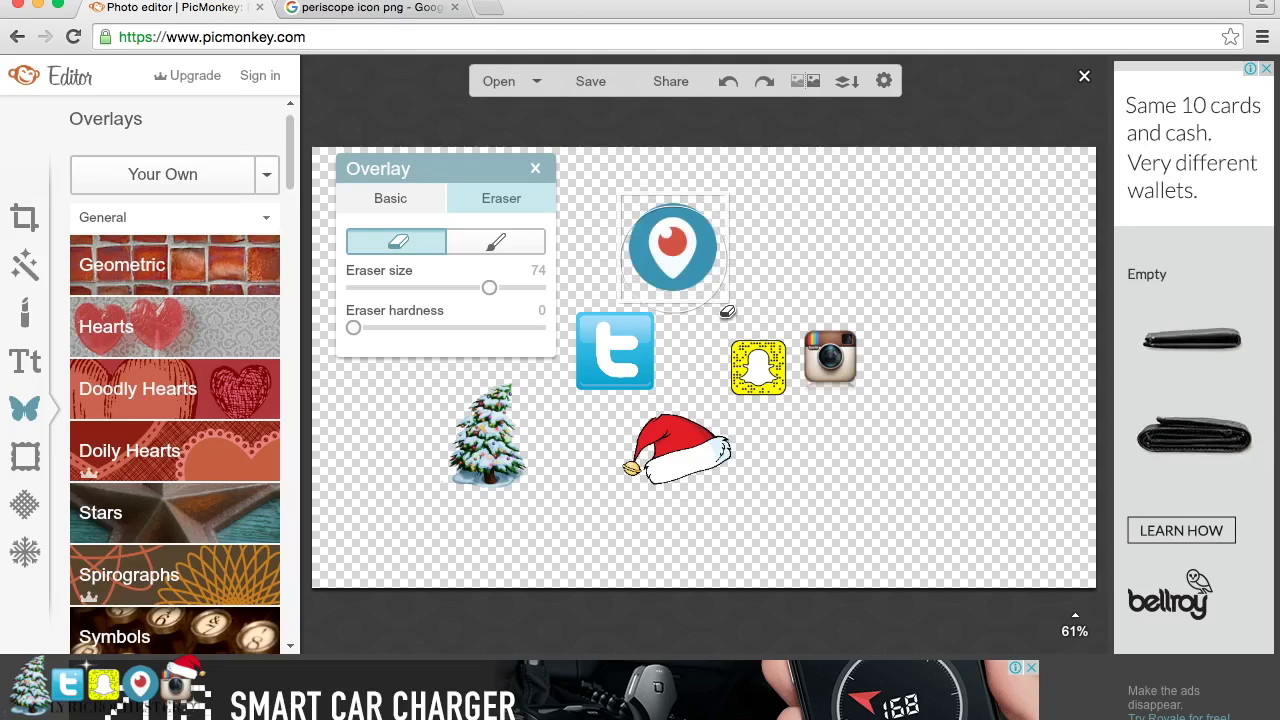
left_click(537, 168)
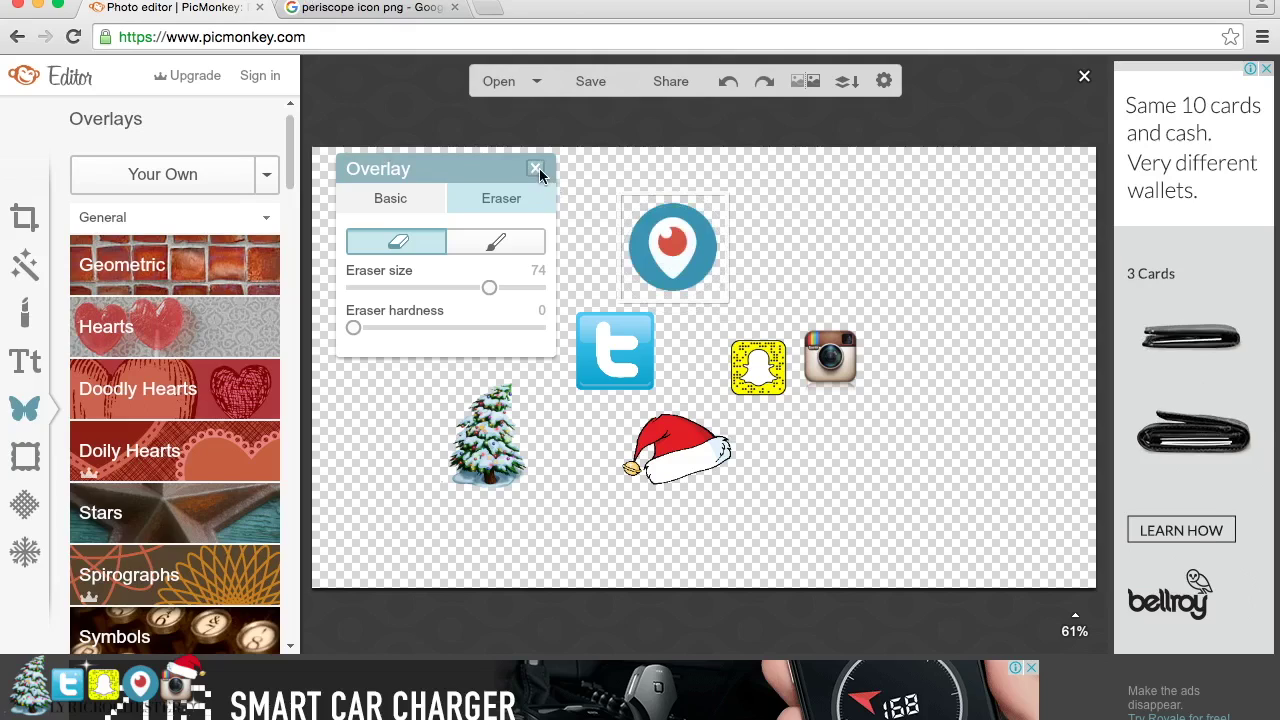
- Move the Periscope logo just above the Instagram logo and the Snapchat logo next to the Twitter logo
left_click_drag(696, 242, 816, 296)
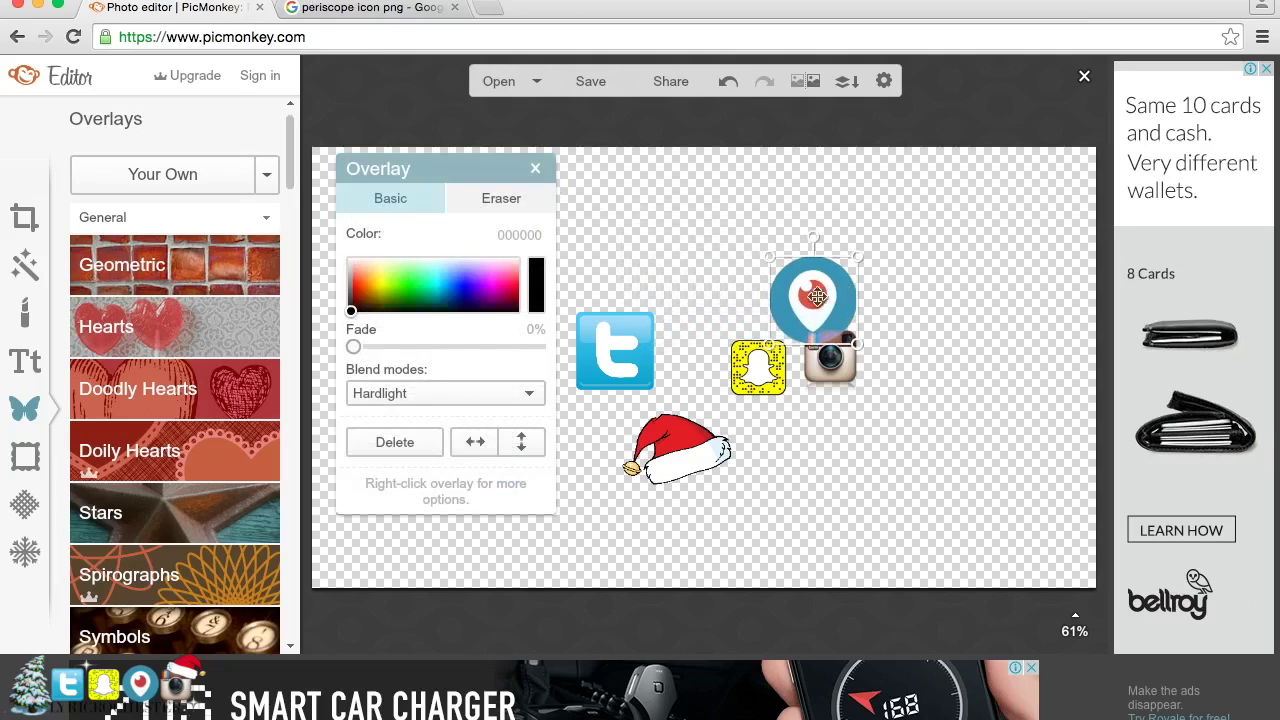
left_click(622, 338)
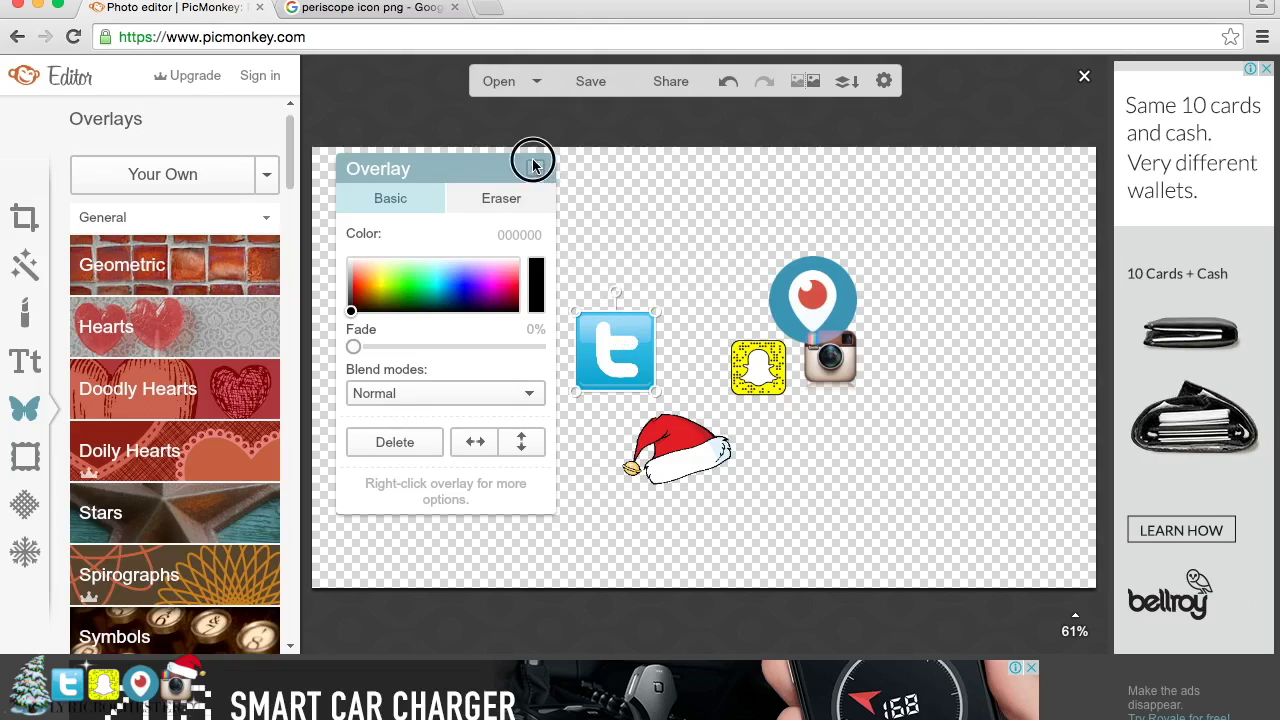
left_click(535, 168)
left_click(605, 327)
left_click(532, 167)
left_click(736, 352)
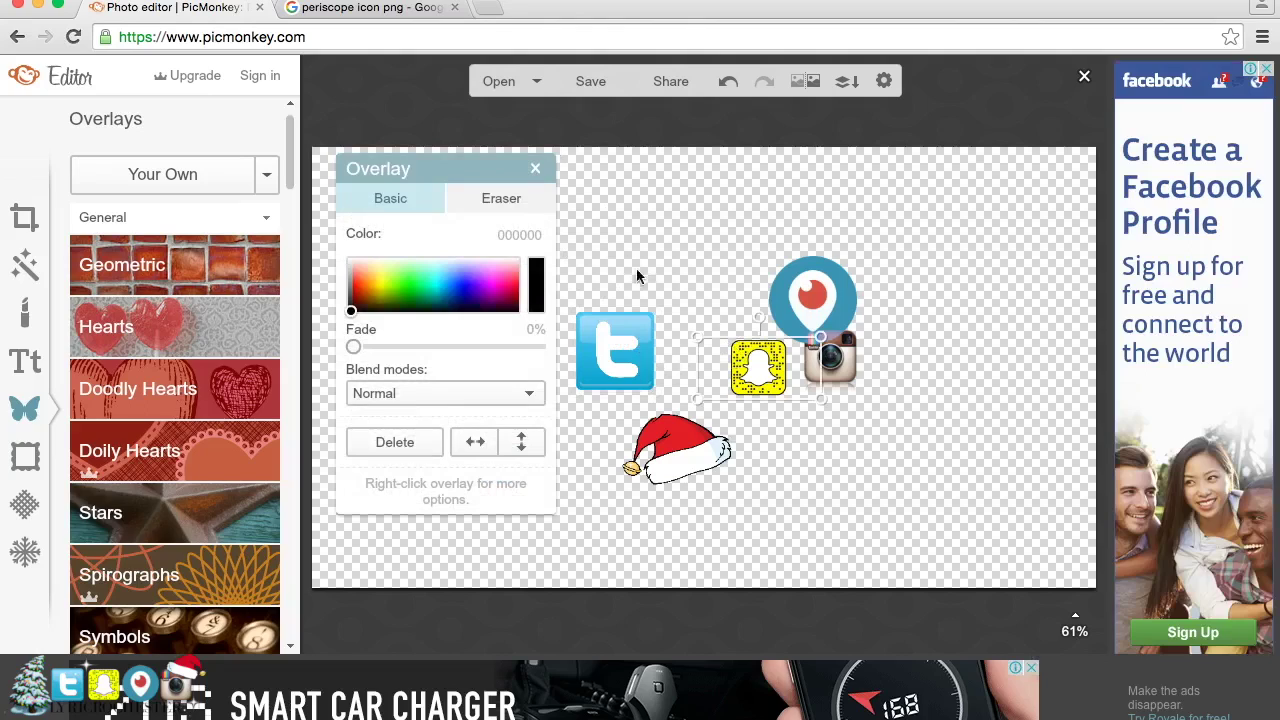
left_click(535, 170)
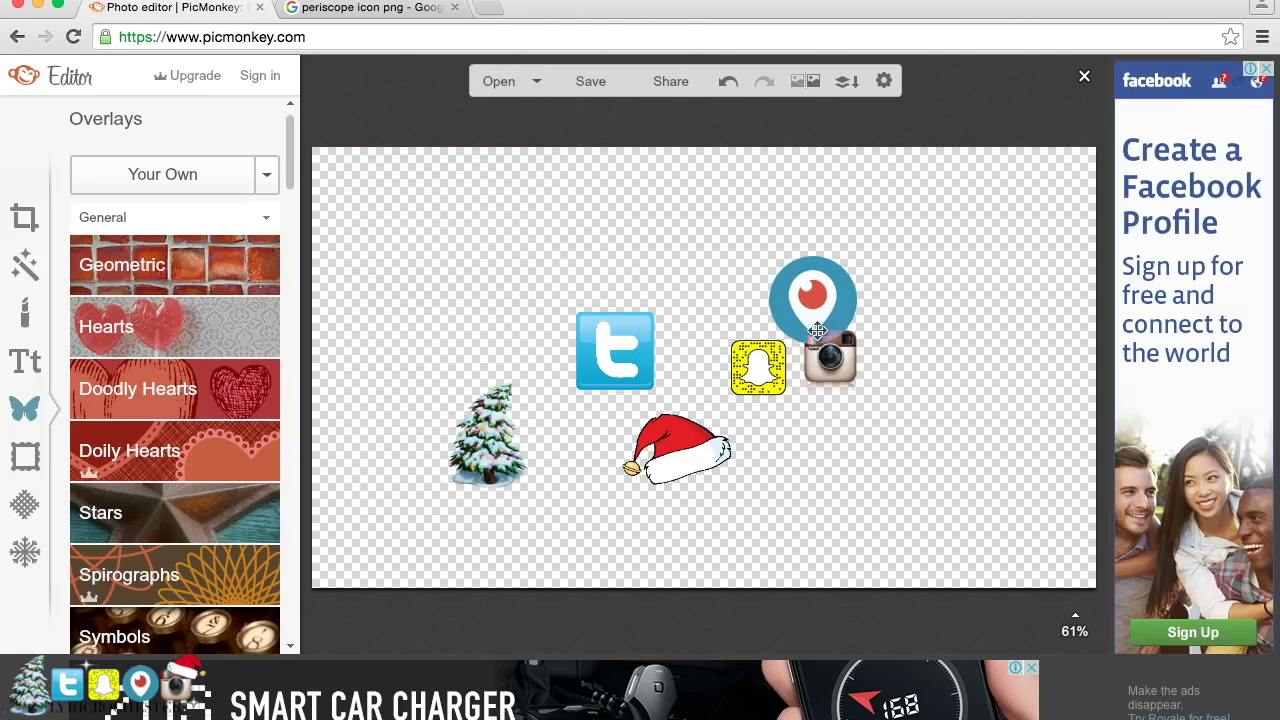
left_click_drag(755, 381, 689, 374)
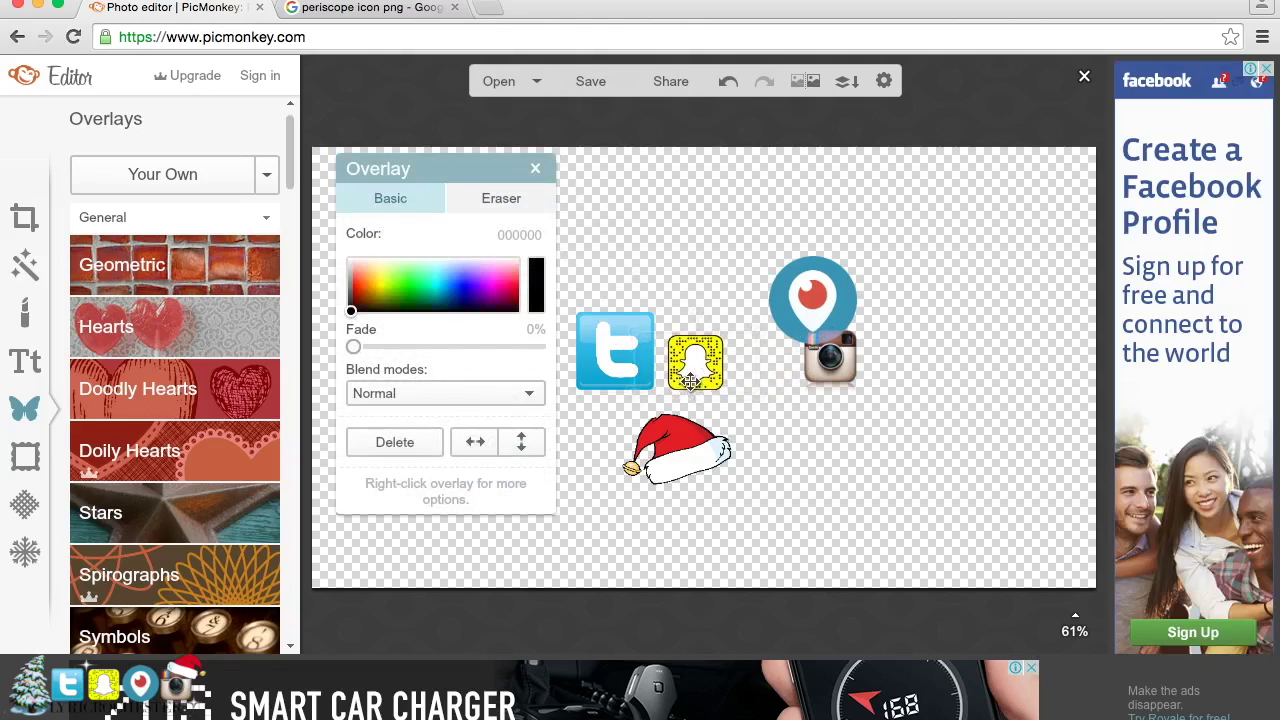
- Resize the Twitter, Periscope and Instagram logos to roughly match the Snapchat logo and line all four up in one row
left_click(606, 325)
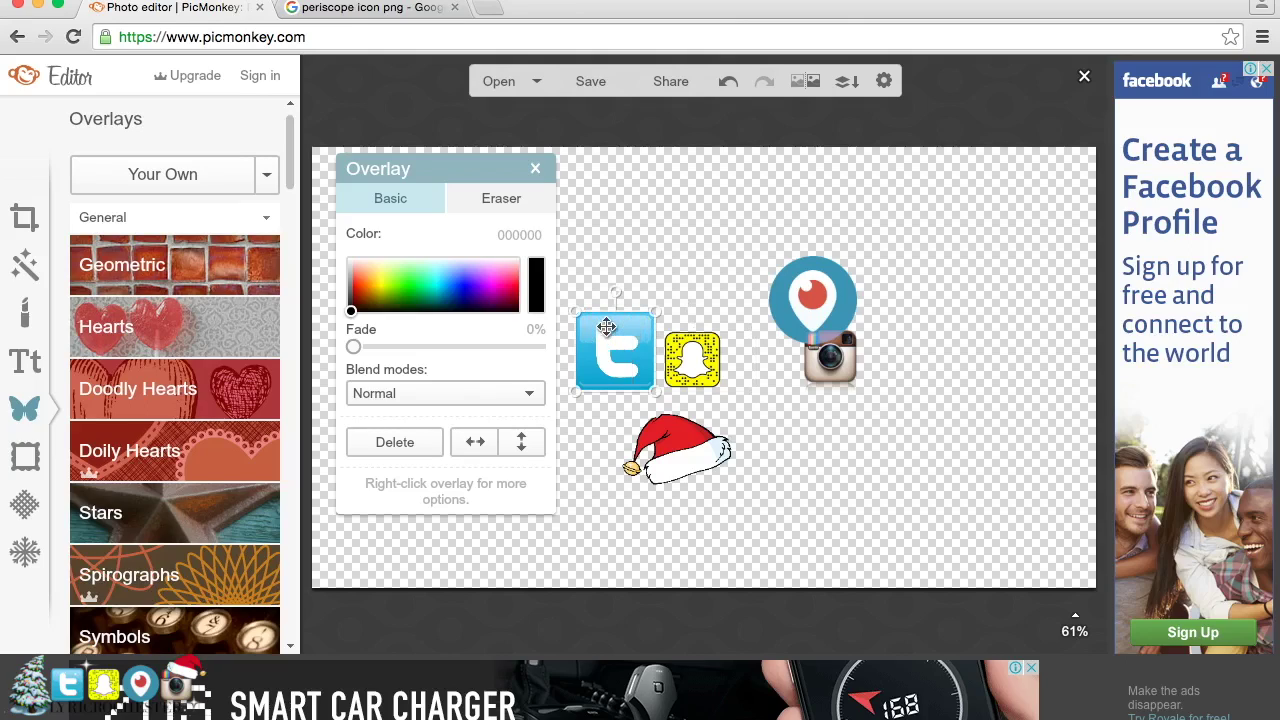
left_click_drag(655, 307, 618, 350)
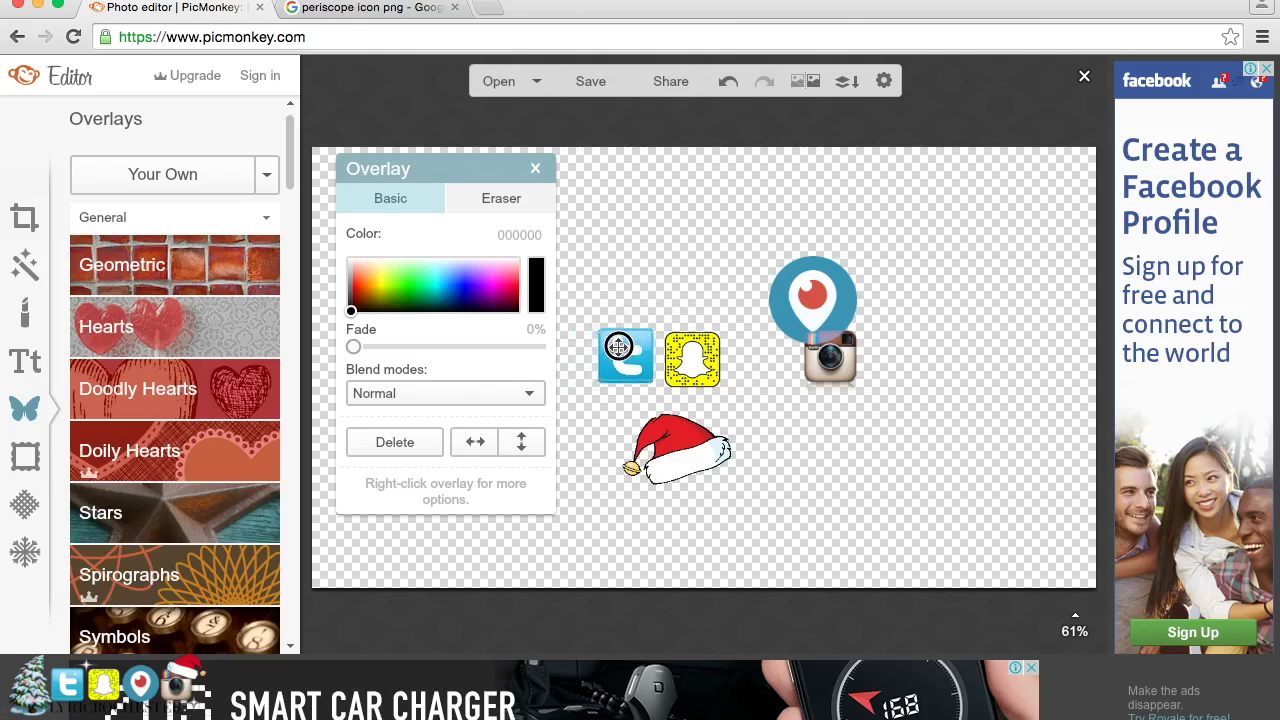
left_click_drag(815, 303, 763, 353)
left_click_drag(805, 303, 759, 358)
left_click(830, 363)
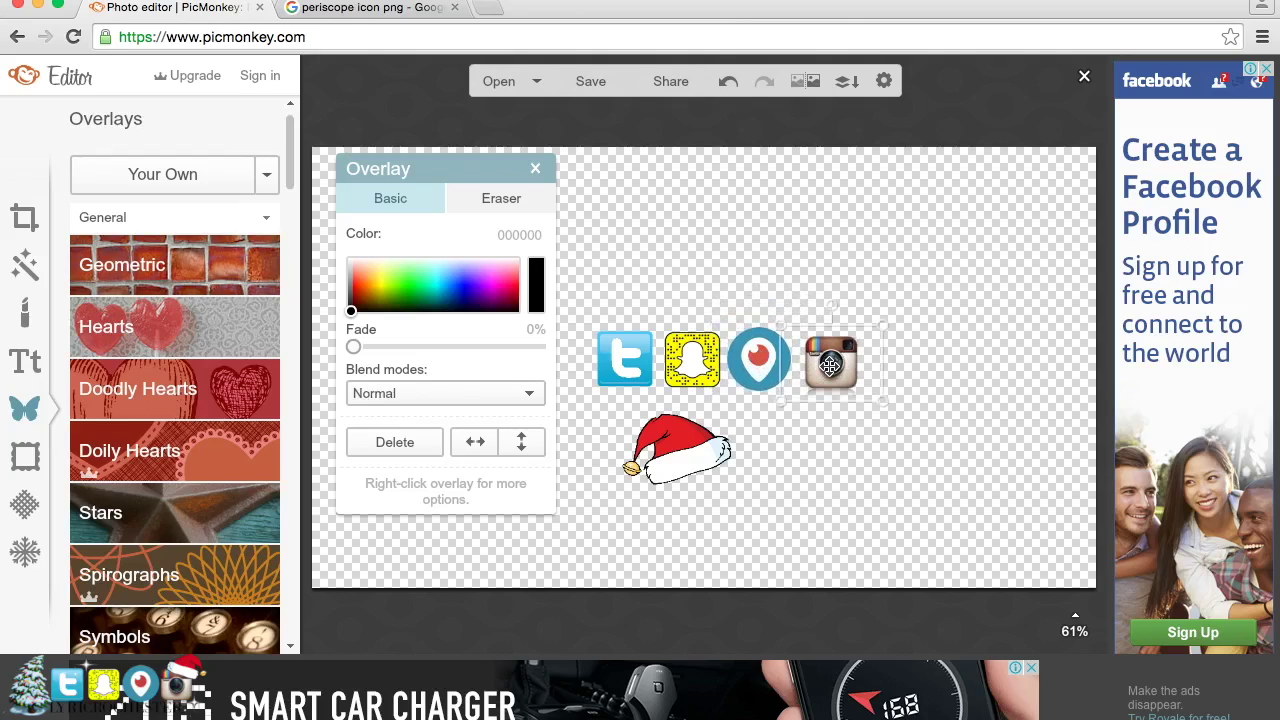
left_click_drag(884, 325, 890, 319)
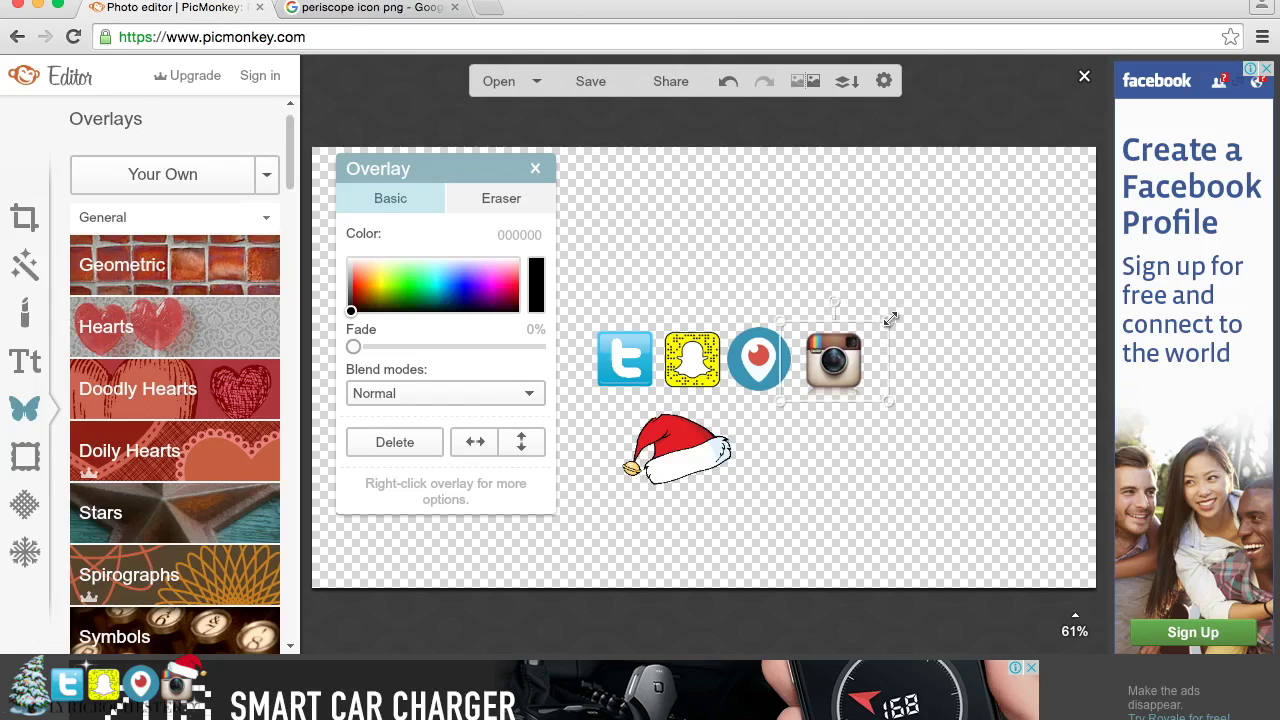
- Flip the Santa hat horizontally so its bell points to the right
left_click(682, 438)
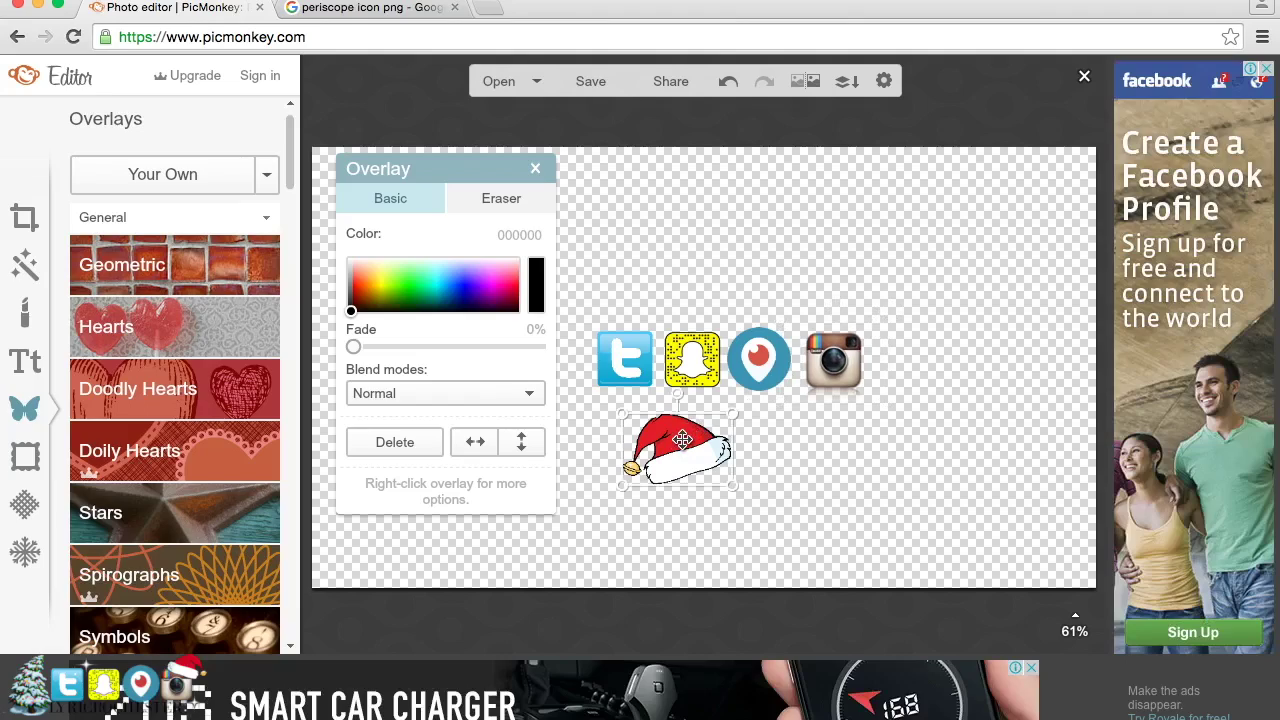
left_click(478, 444)
left_click(480, 447)
left_click(482, 450)
left_click(482, 448)
left_click(481, 444)
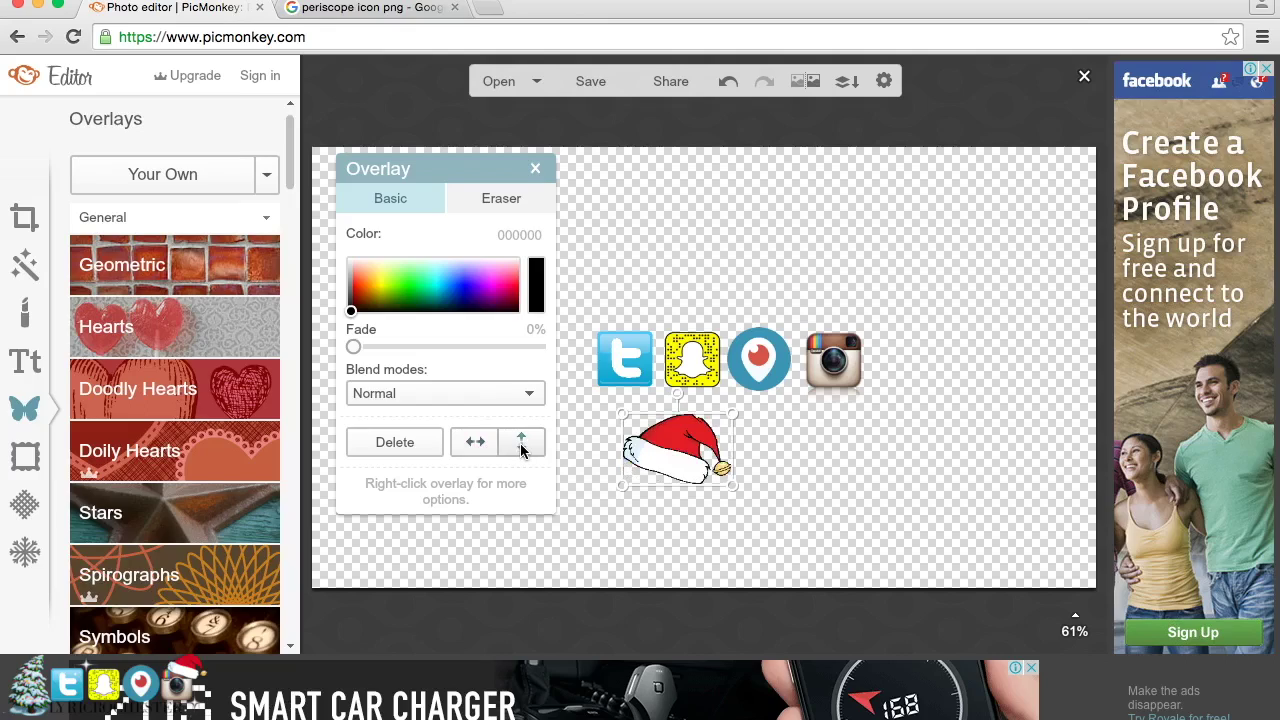
- Try flipping the Santa hat vertically and restore its upright orientation
left_click(520, 450)
left_click(520, 450)
left_click(520, 450)
left_click(520, 450)
- Place the Santa hat on the upper corner of the Instagram logo and shrink it to fit
left_click_drag(662, 446, 858, 315)
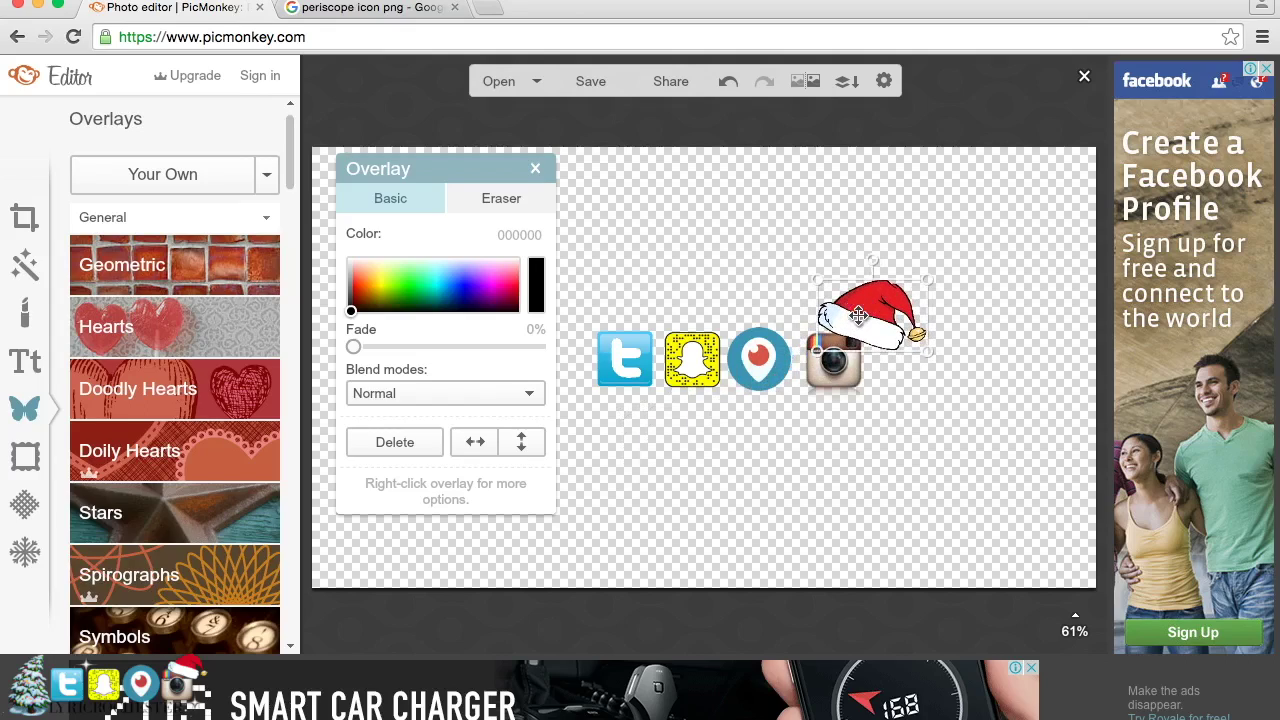
left_click_drag(926, 282, 886, 294)
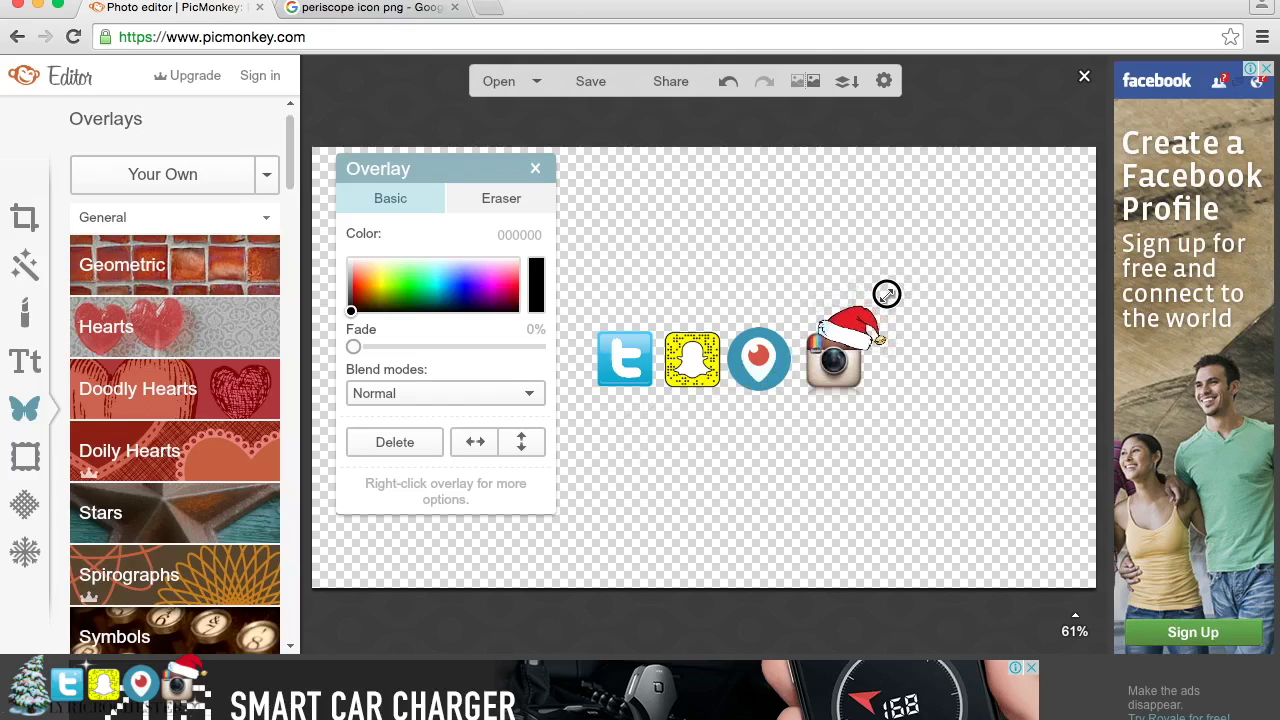
- Shift the Periscope, Snapchat and Twitter logos toward the Instagram logo to close the gaps in the row
left_click(755, 362)
left_click_drag(755, 362, 767, 361)
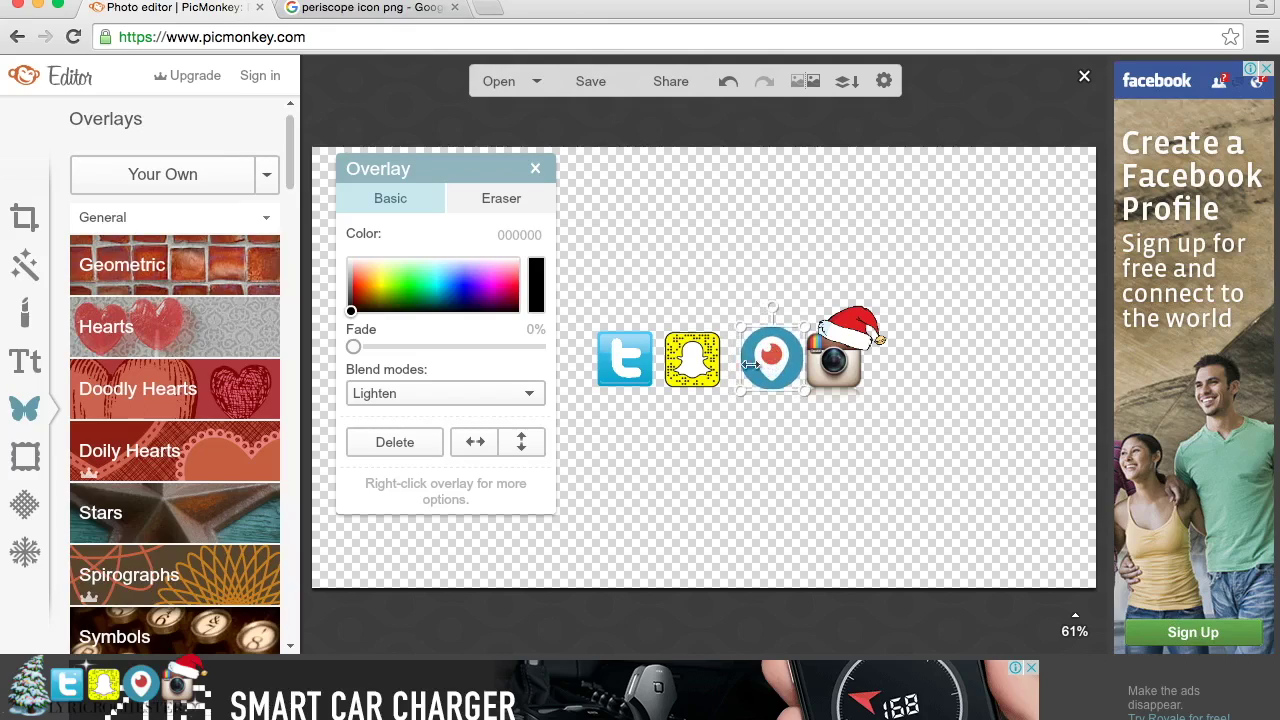
left_click_drag(688, 368, 703, 368)
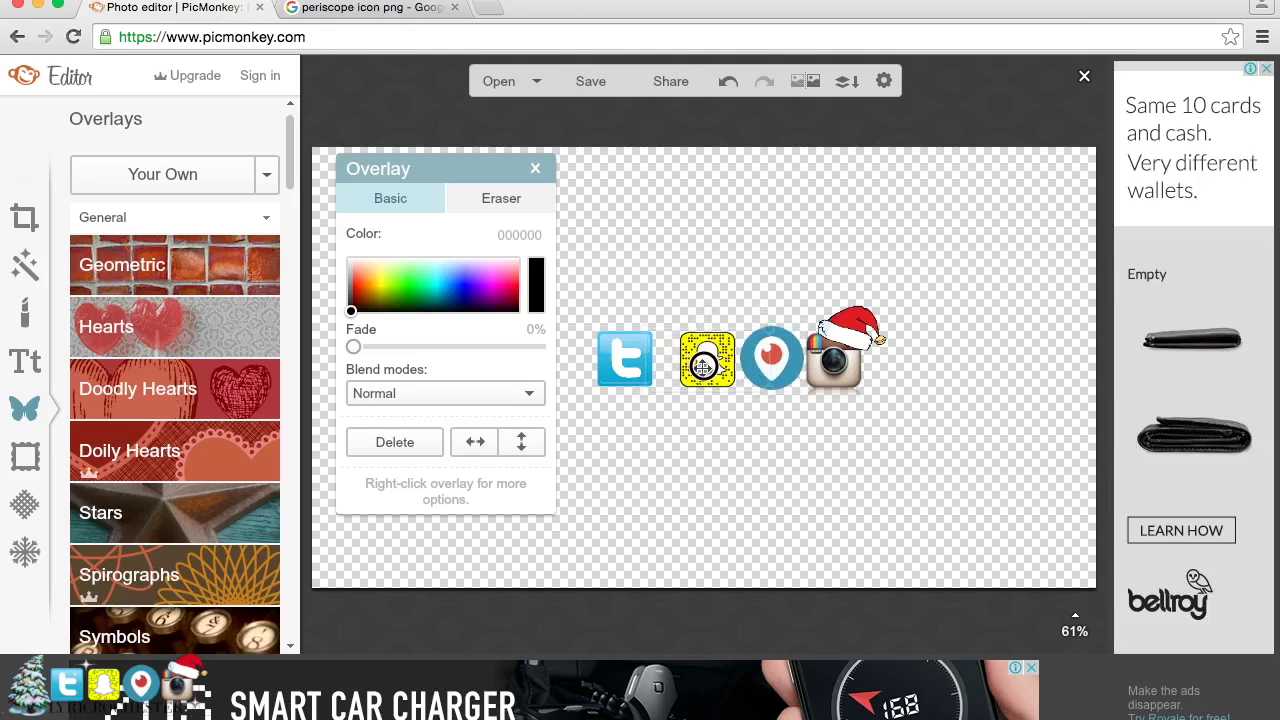
left_click_drag(625, 358, 643, 358)
- Move the Christmas tree directly to the left of the Twitter logo
left_click(537, 169)
left_click_drag(469, 445, 561, 370)
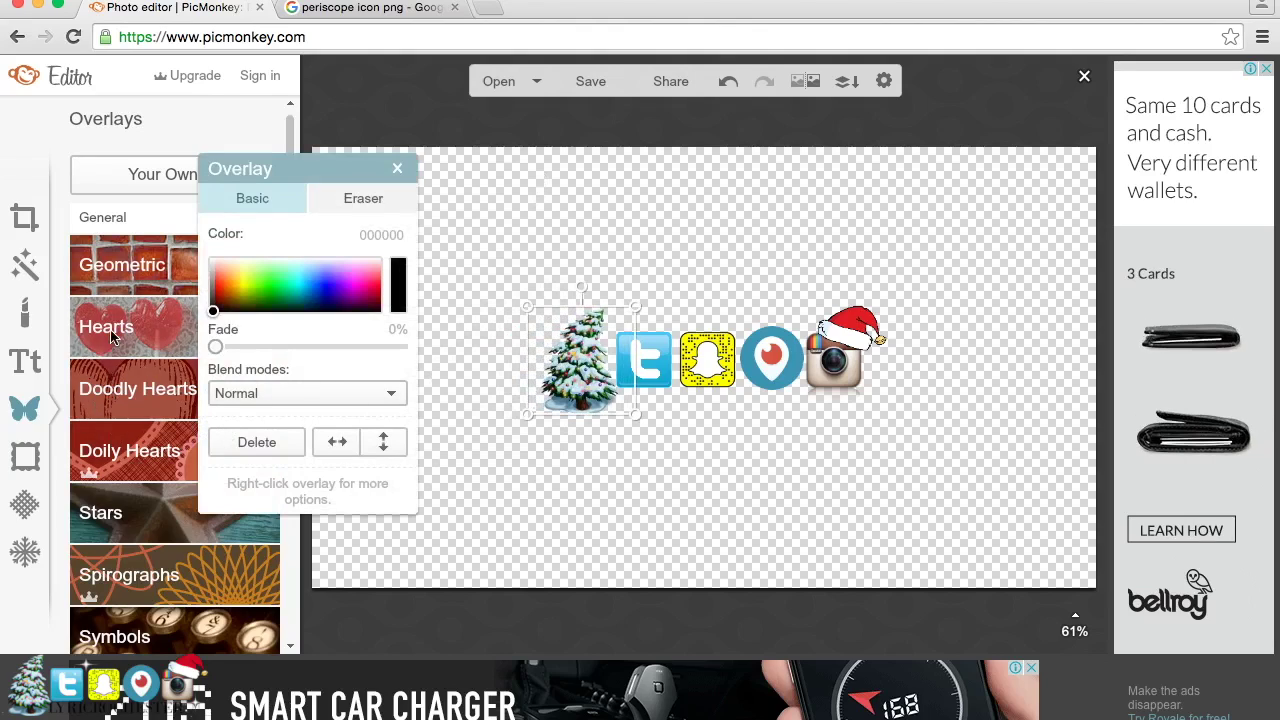
left_click(396, 170)
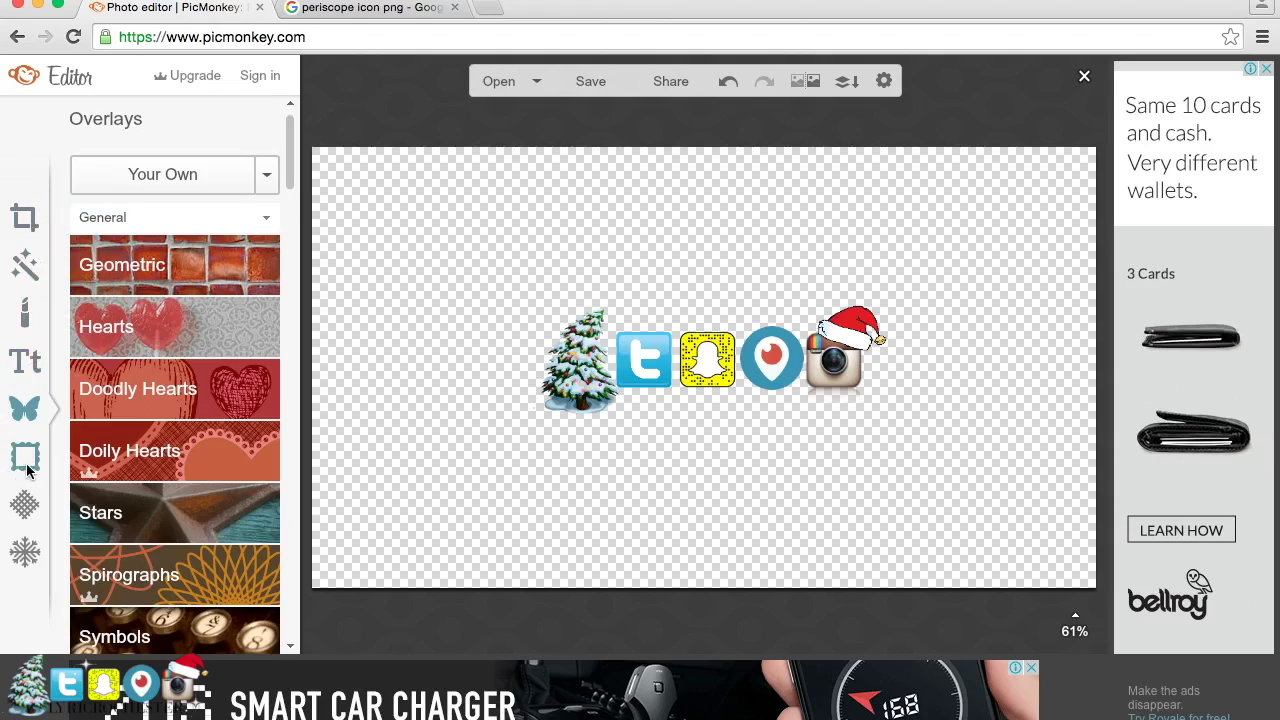
- Add a Bodoni XT text box below the row of logos containing the social media username in capitals
left_click(27, 368)
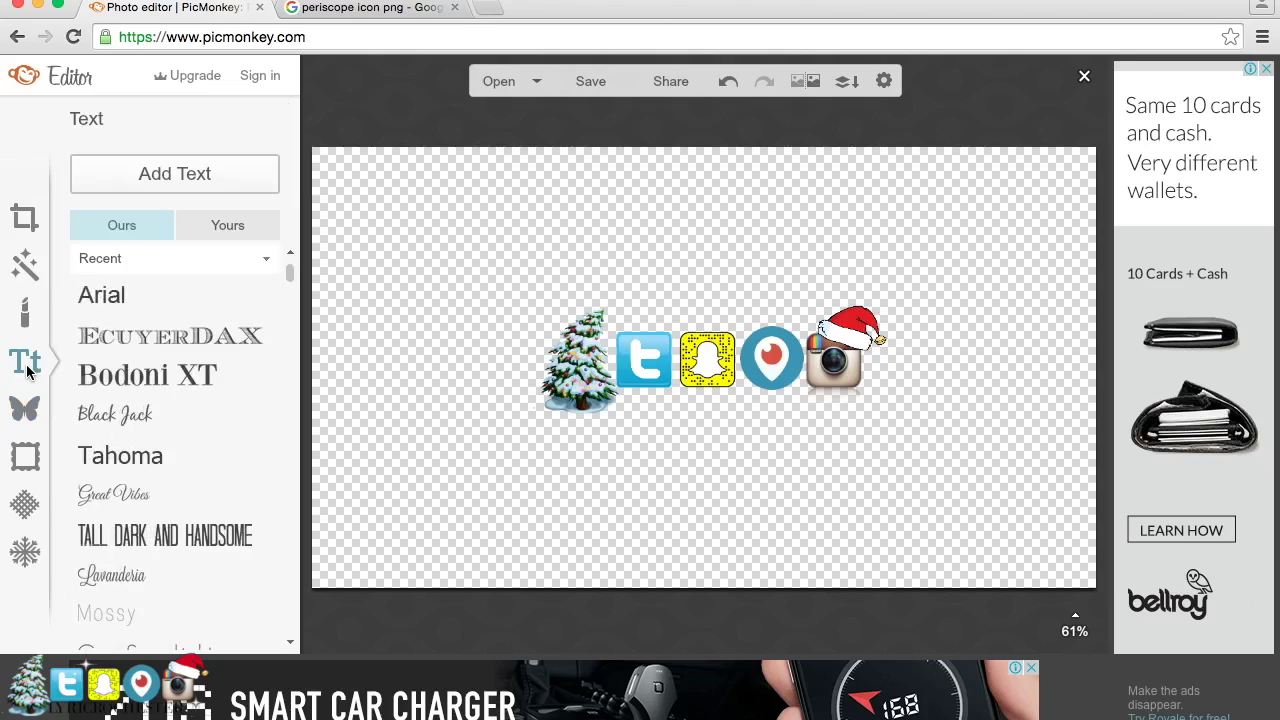
left_click(157, 378)
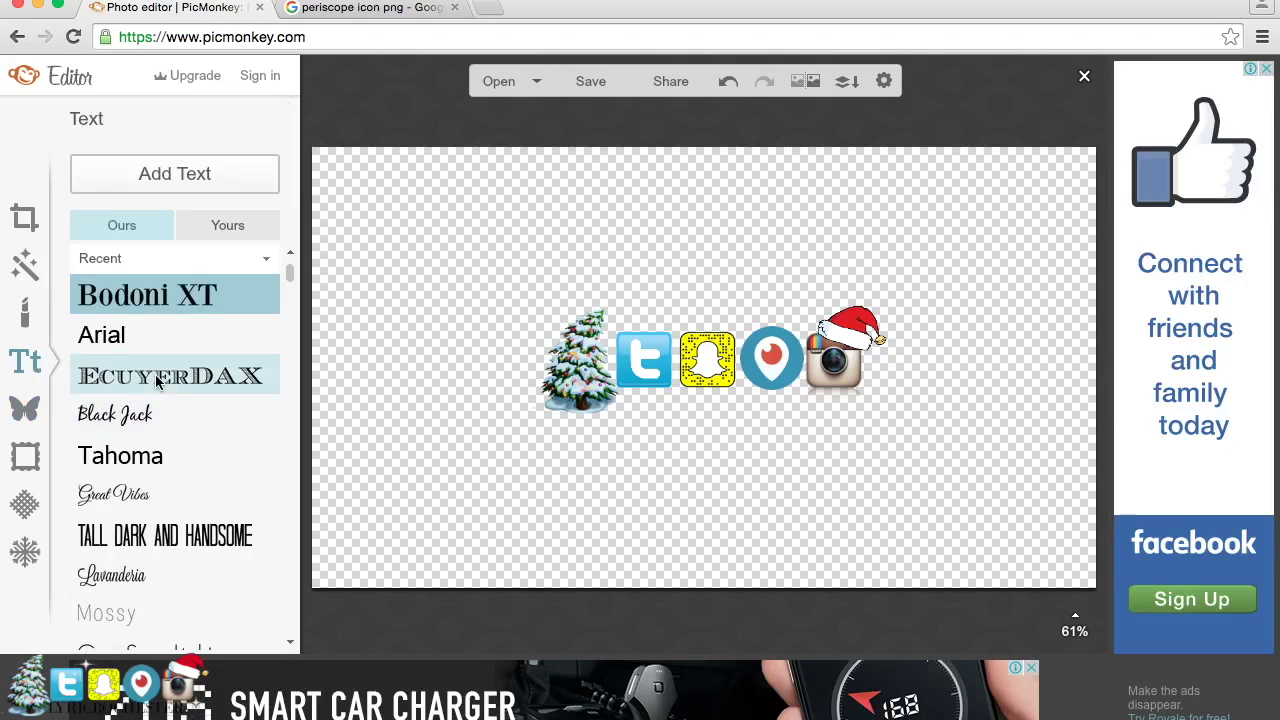
left_click(152, 174)
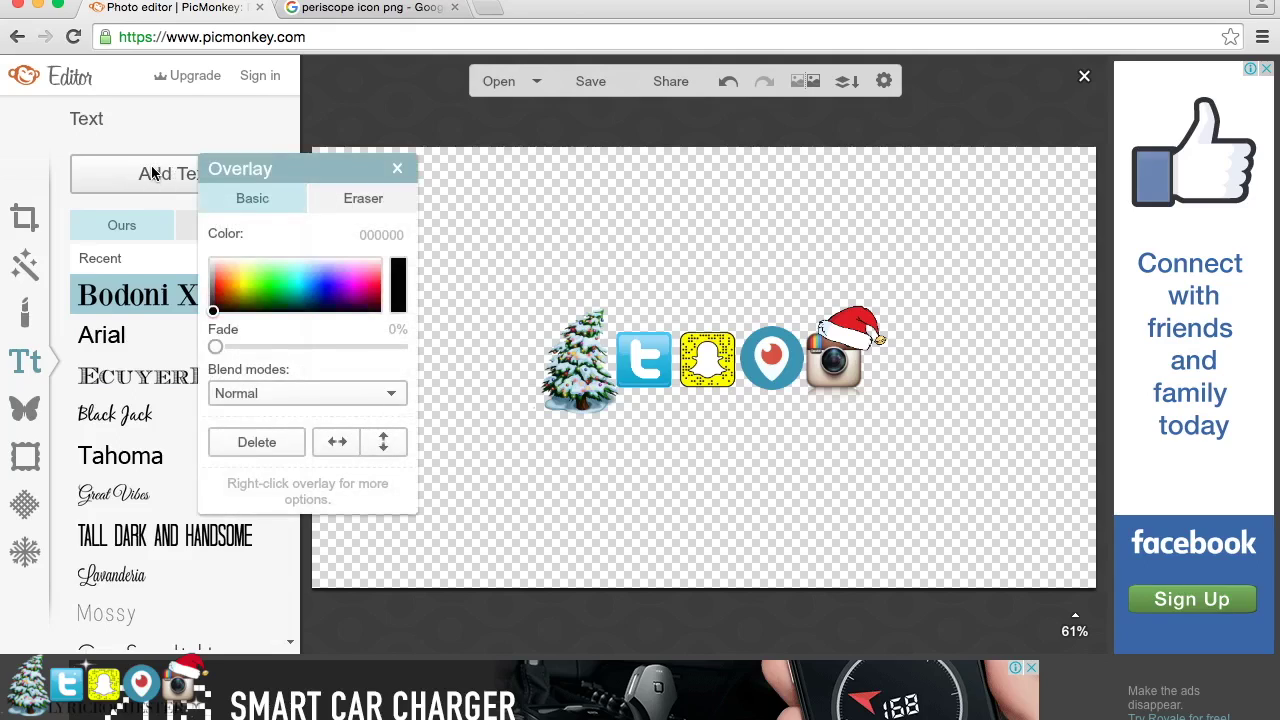
left_click_drag(657, 372, 669, 463)
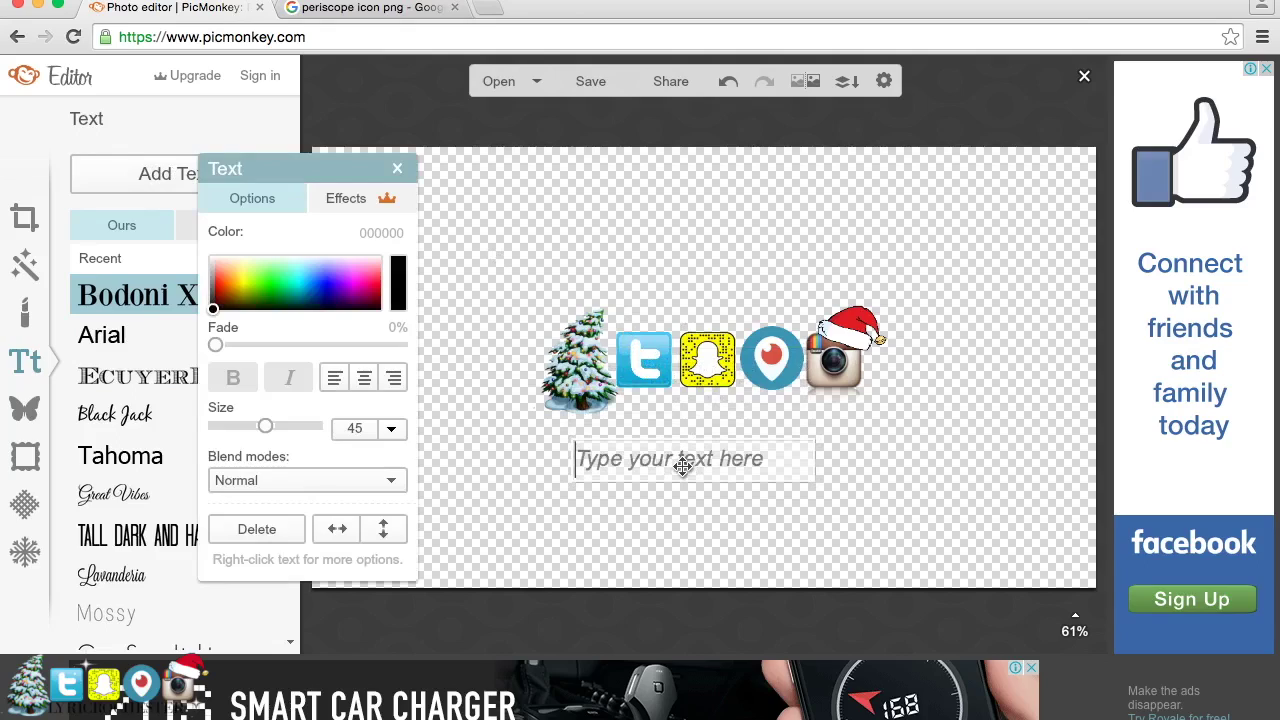
type("LYRICROCHESTER")
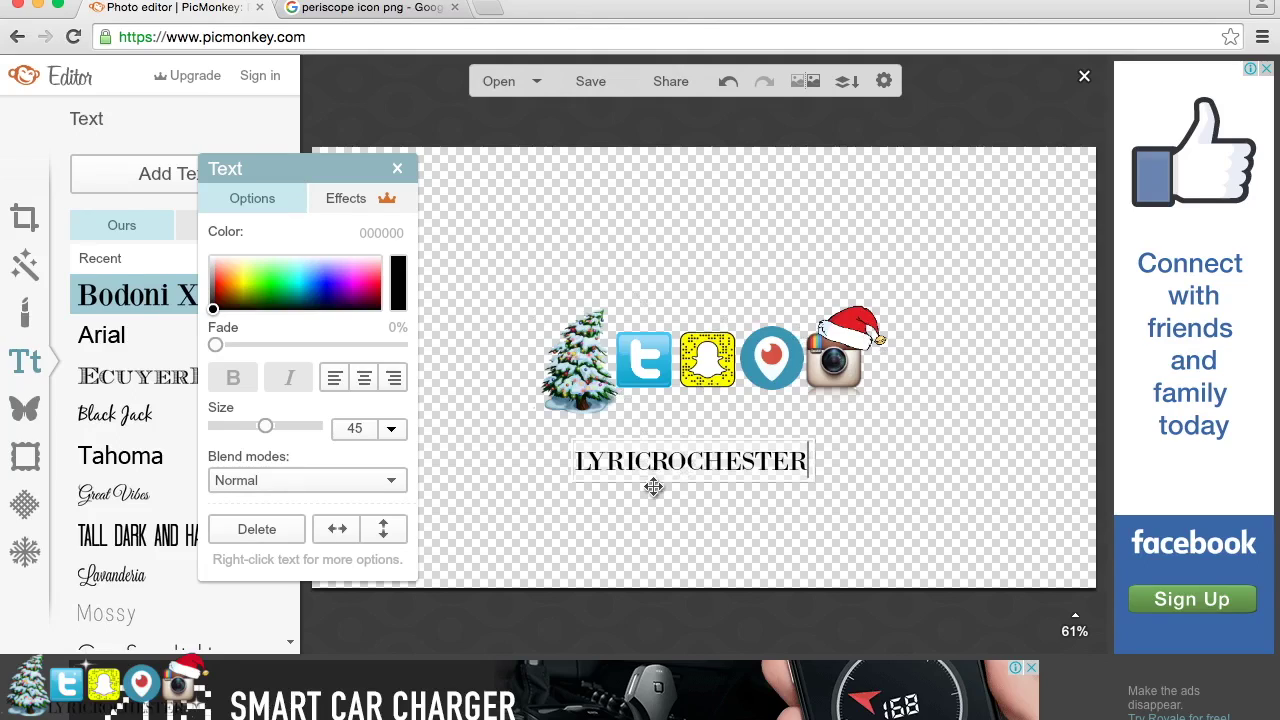
left_click_drag(647, 456, 683, 420)
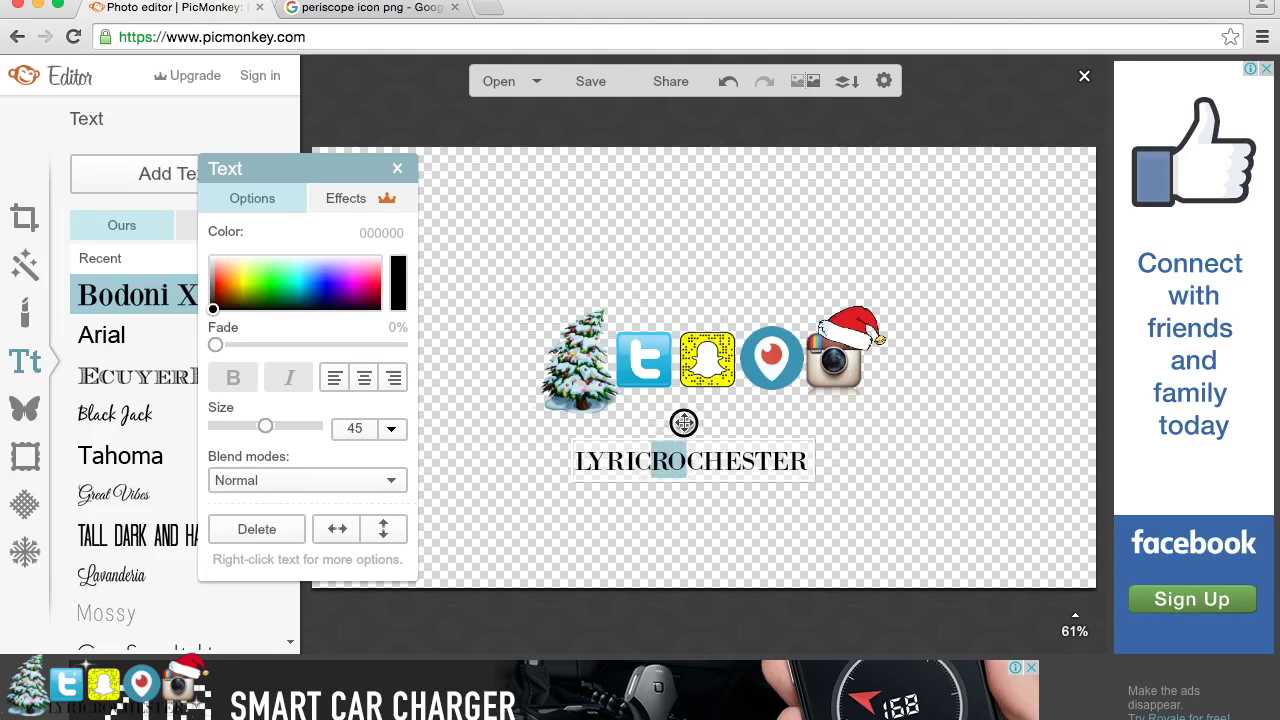
- Move the username text up so it sits directly beneath the logos, between the Christmas tree and the Instagram logo
left_click(862, 429)
left_click_drag(770, 450, 800, 410)
left_click_drag(803, 403, 801, 398)
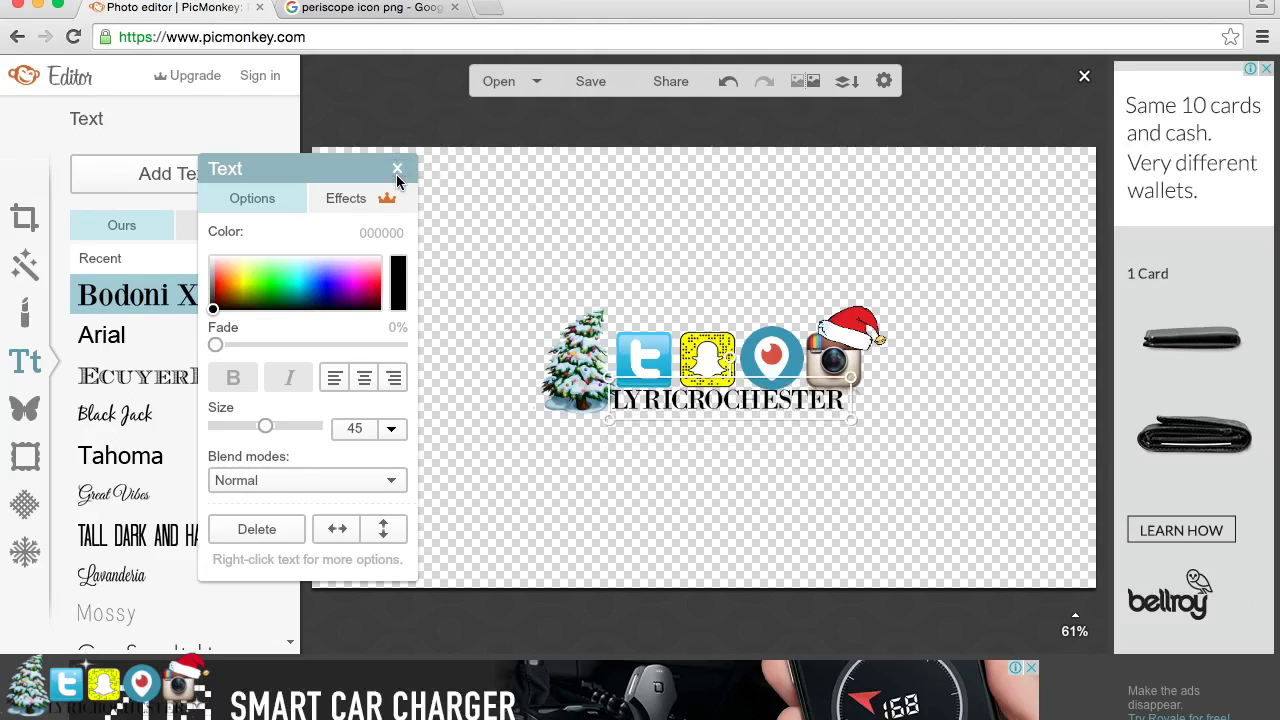
left_click(396, 171)
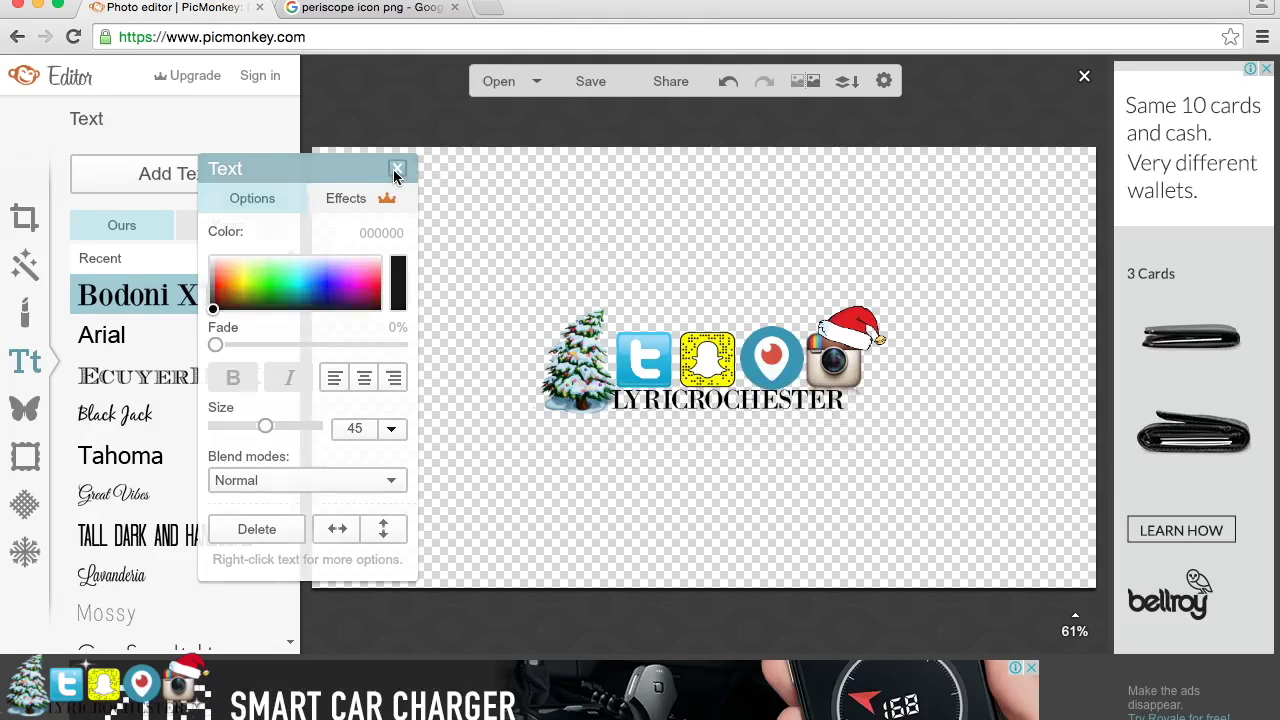
- Add a Sparkle Stars overlay, shrink it and place it above the gap between the Twitter and Snapchat logos
left_click(21, 412)
left_click_drag(289, 134, 286, 317)
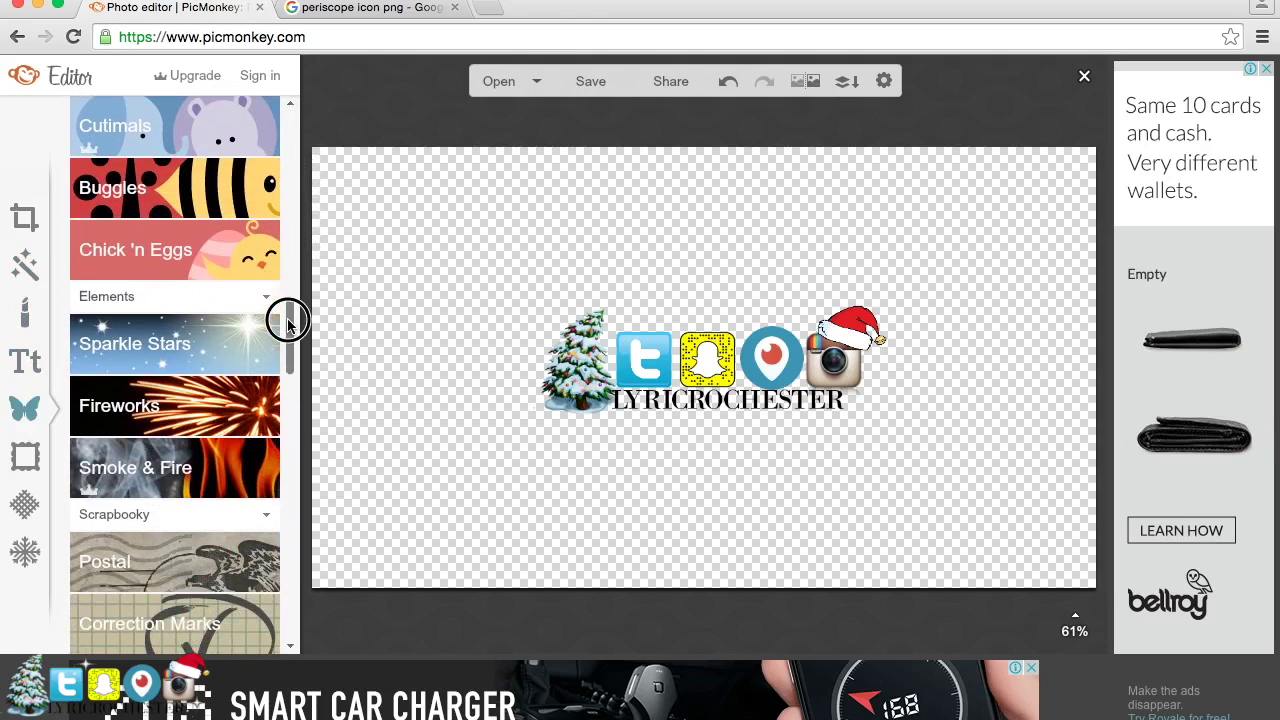
left_click(202, 342)
left_click(226, 425)
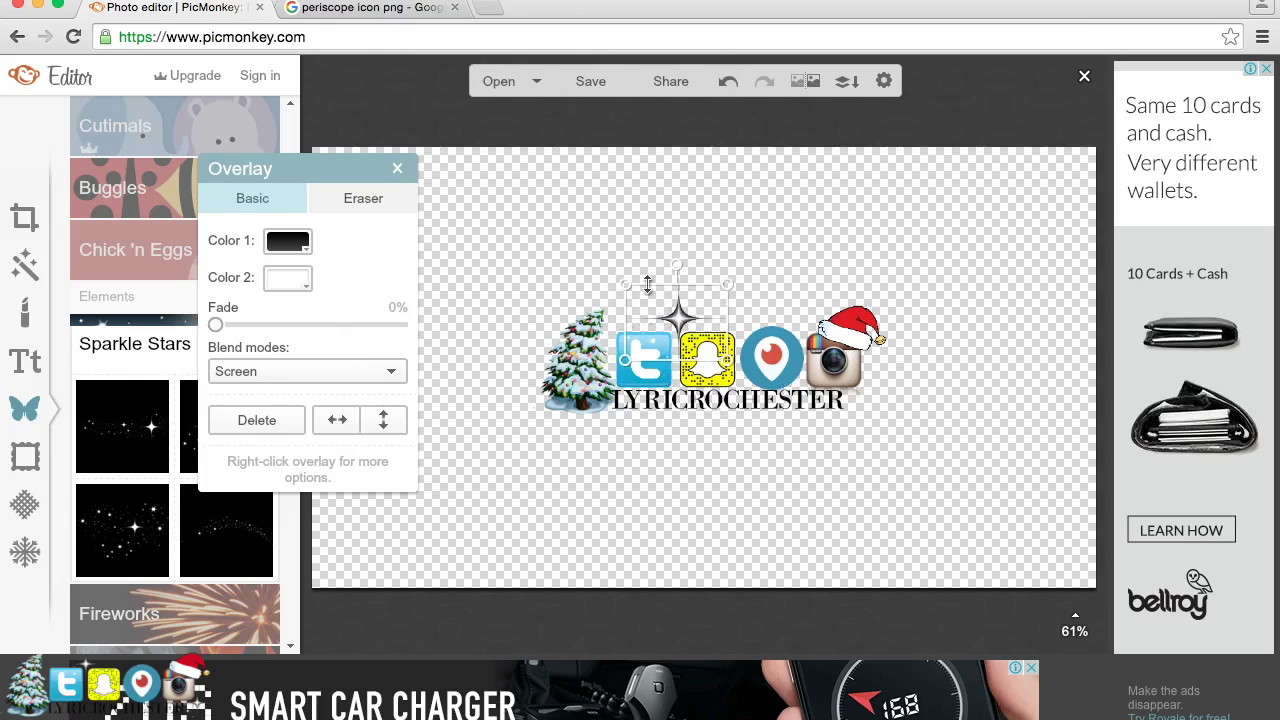
left_click_drag(728, 286, 700, 299)
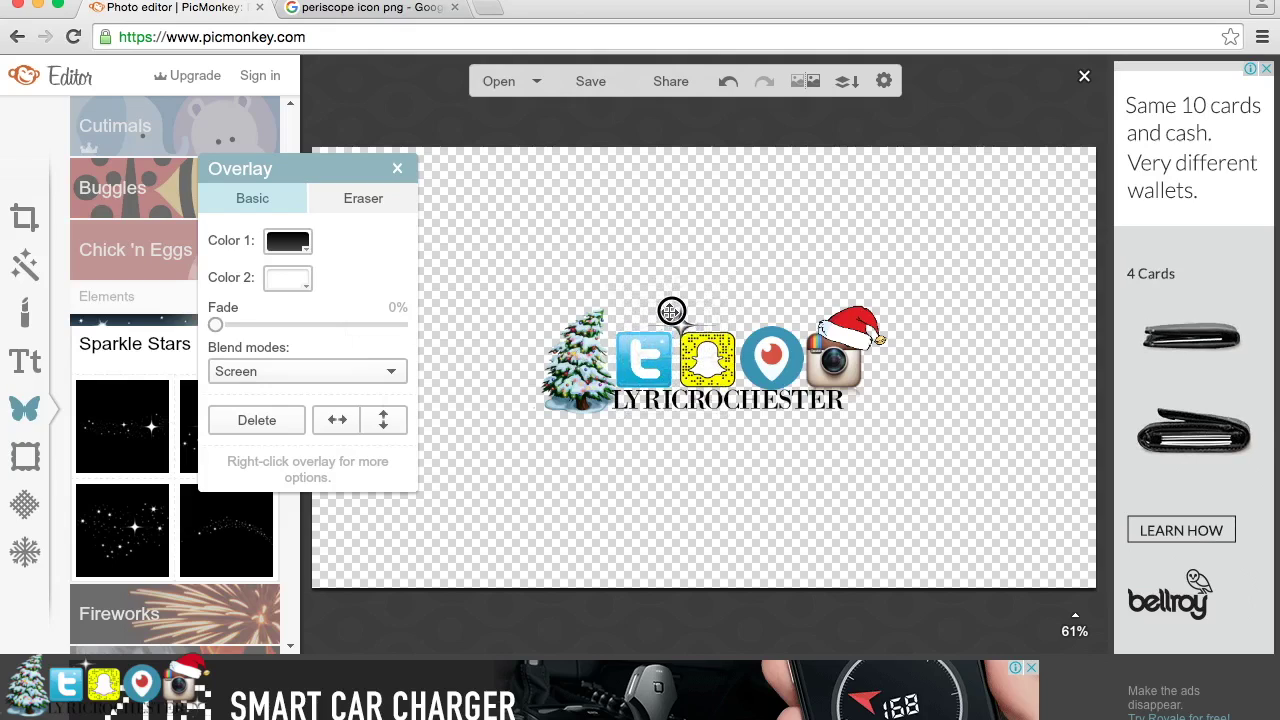
left_click(401, 164)
- Add a second copy of the star overlay, shrunk and placed at the lower right corner of the Instagram logo
left_click(226, 426)
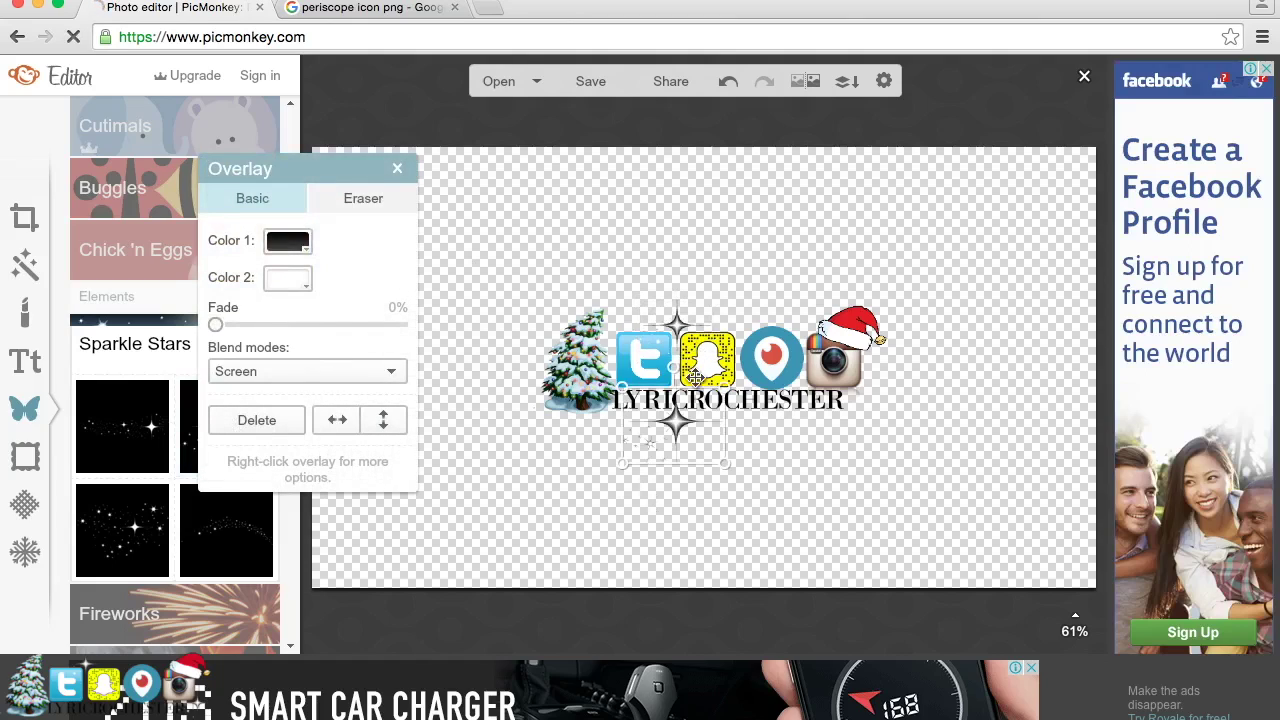
left_click_drag(670, 432, 852, 414)
left_click_drag(905, 382, 866, 392)
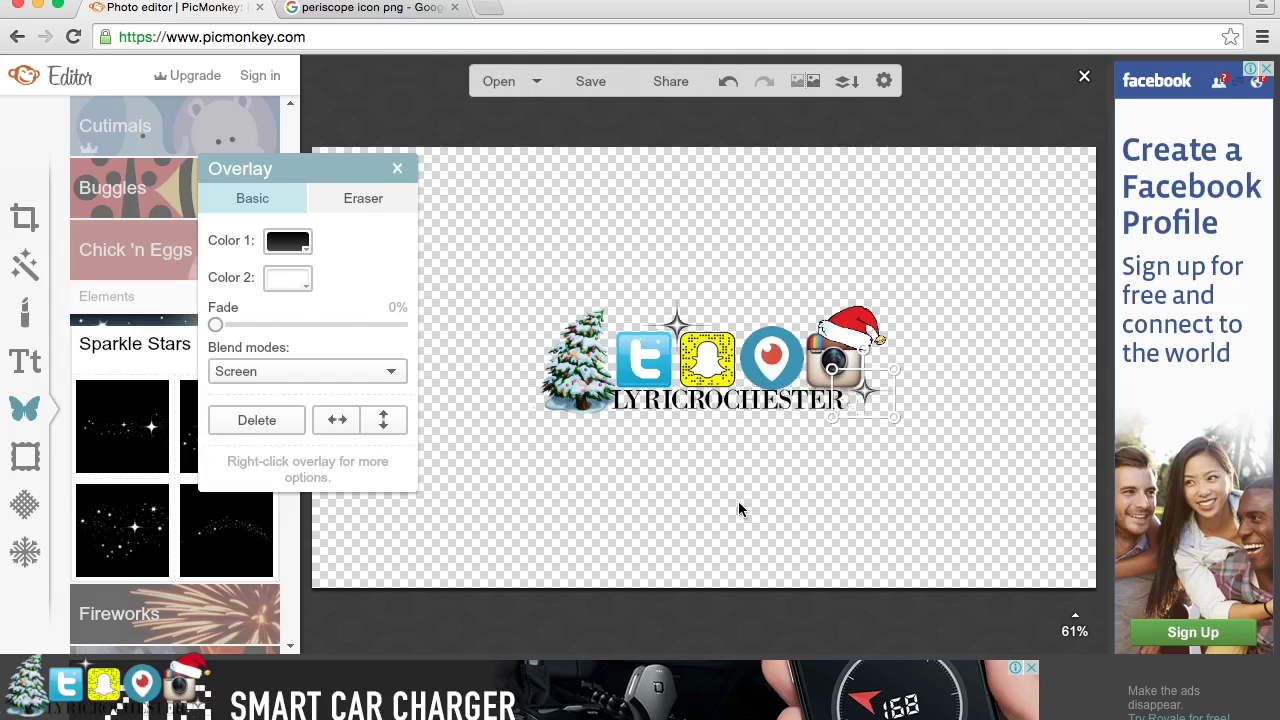
left_click(397, 169)
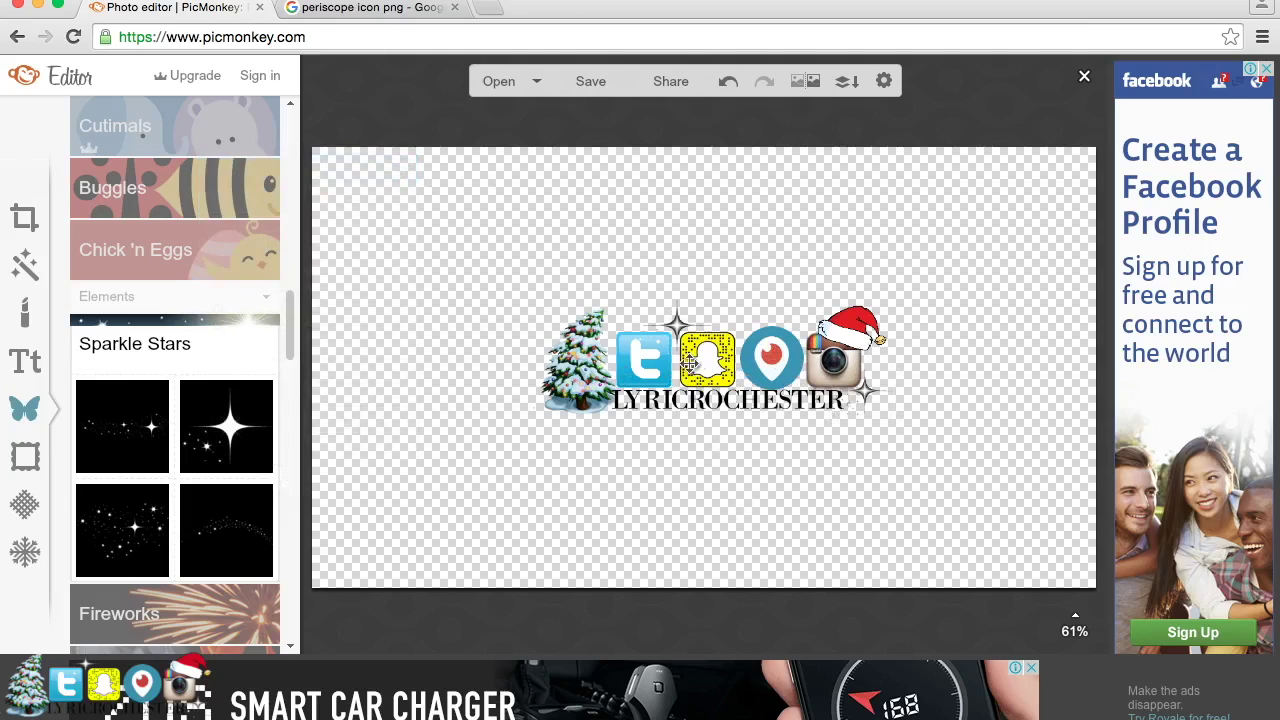
- Save the graphic to the Downloads folder as a PNG named "aanew black logo"
left_click(603, 84)
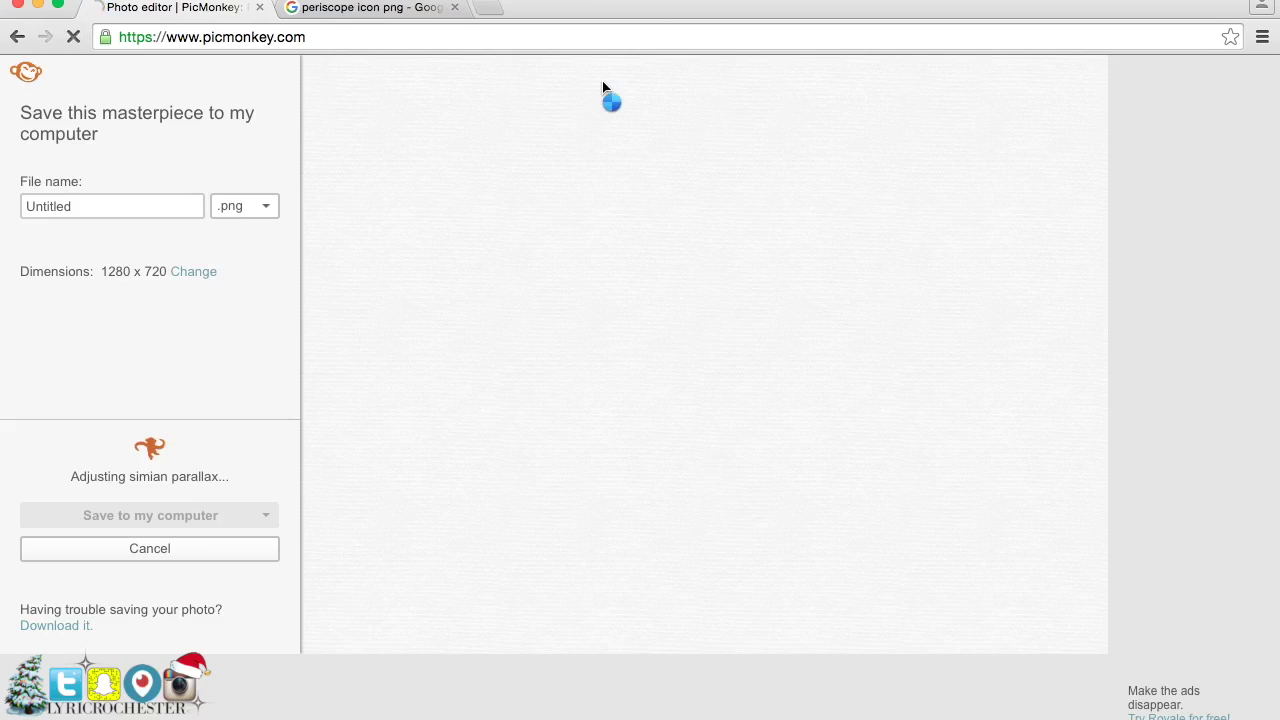
left_click(168, 207)
double_click(166, 207)
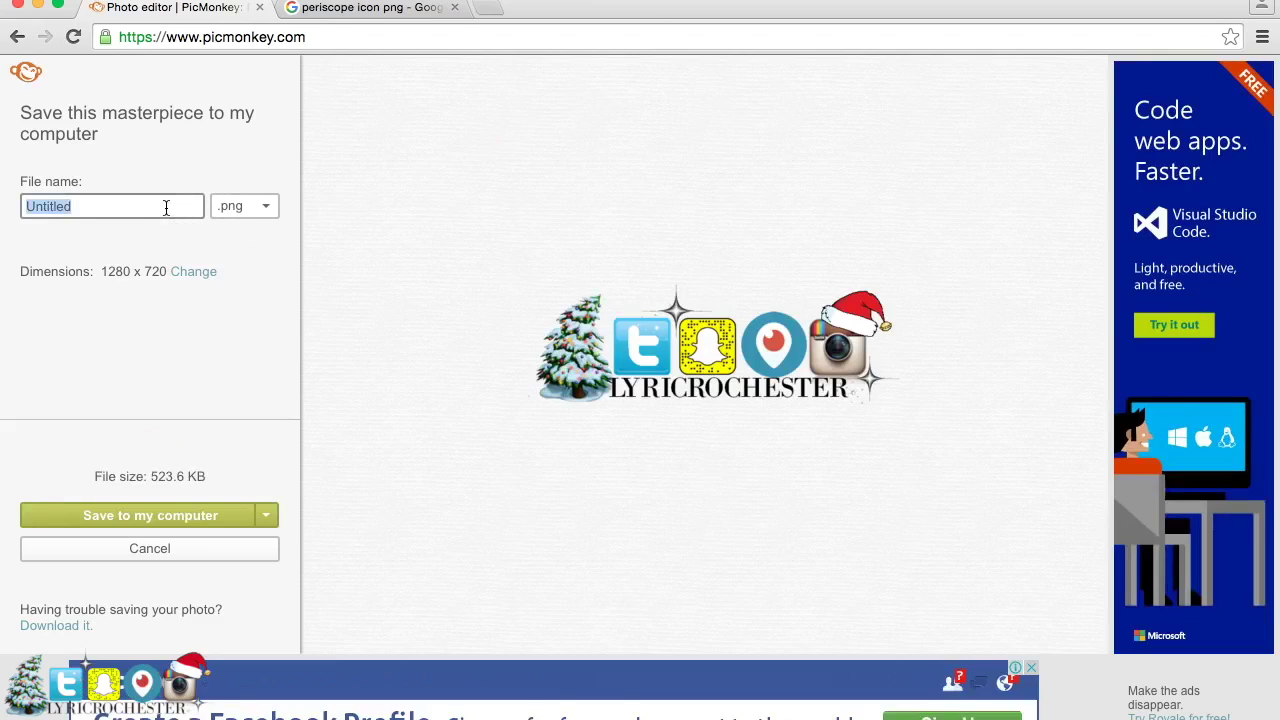
type("anew black logo")
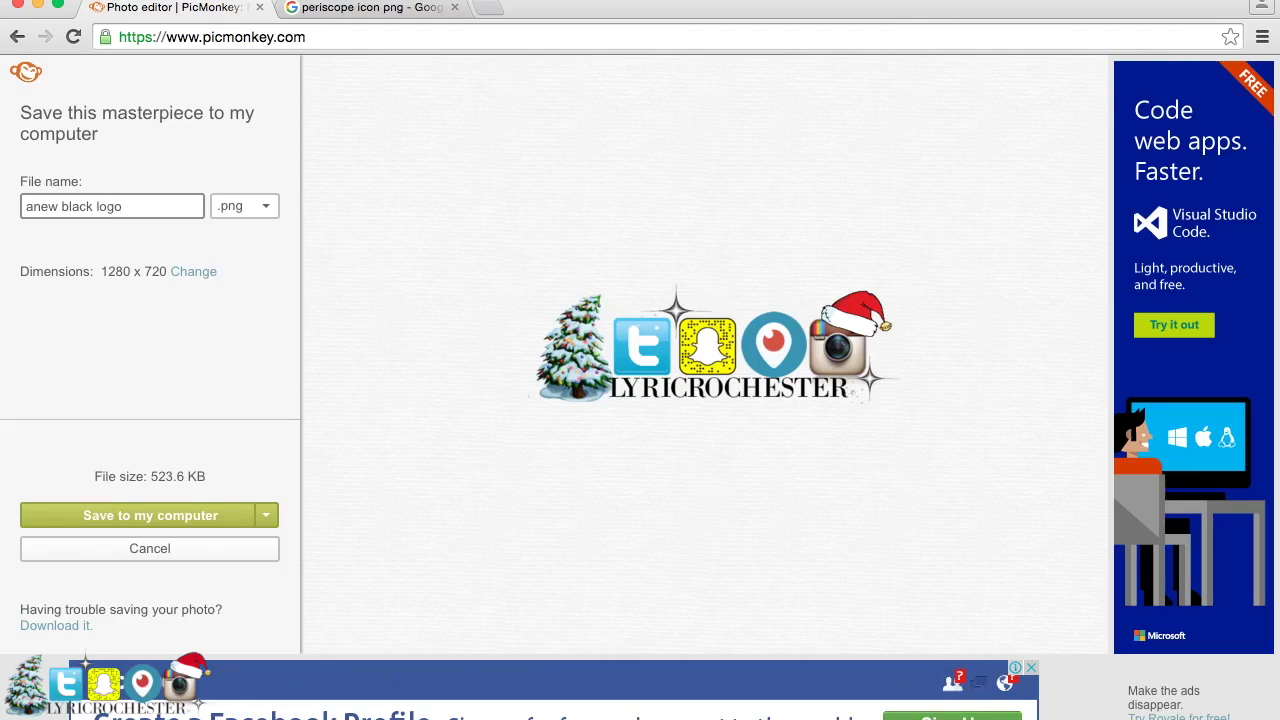
left_click(37, 207)
type("a")
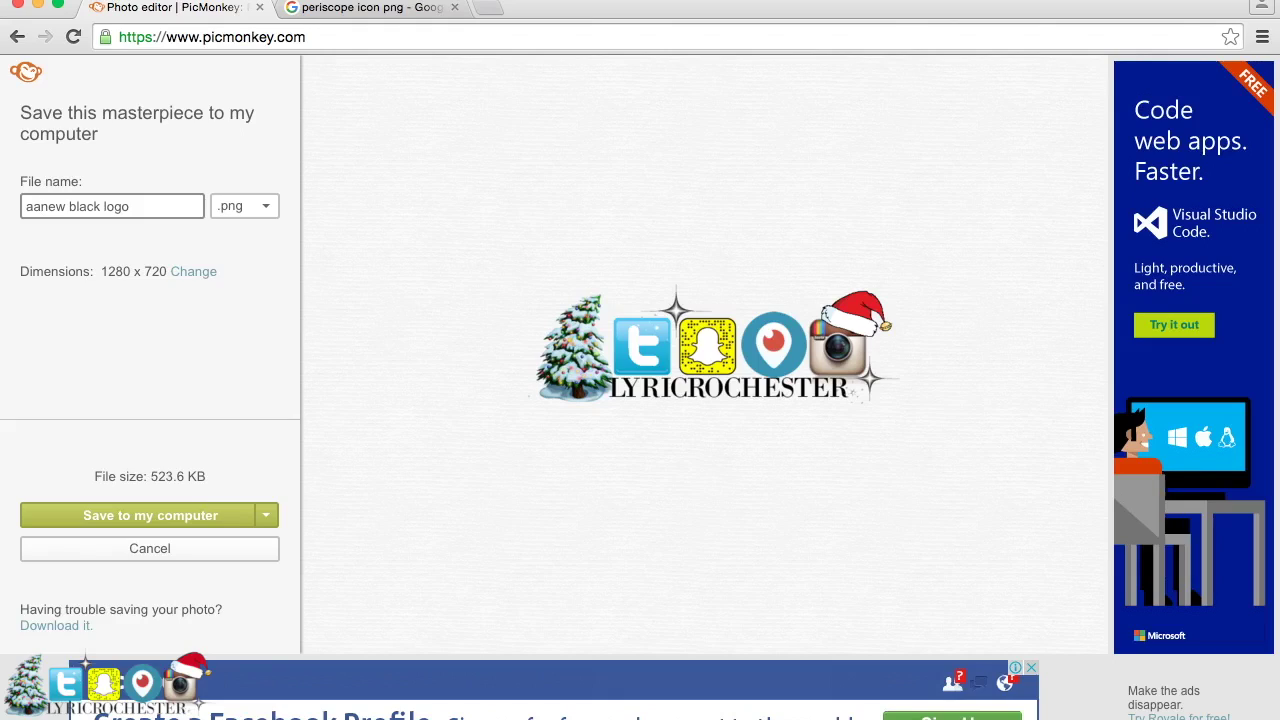
left_click(130, 517)
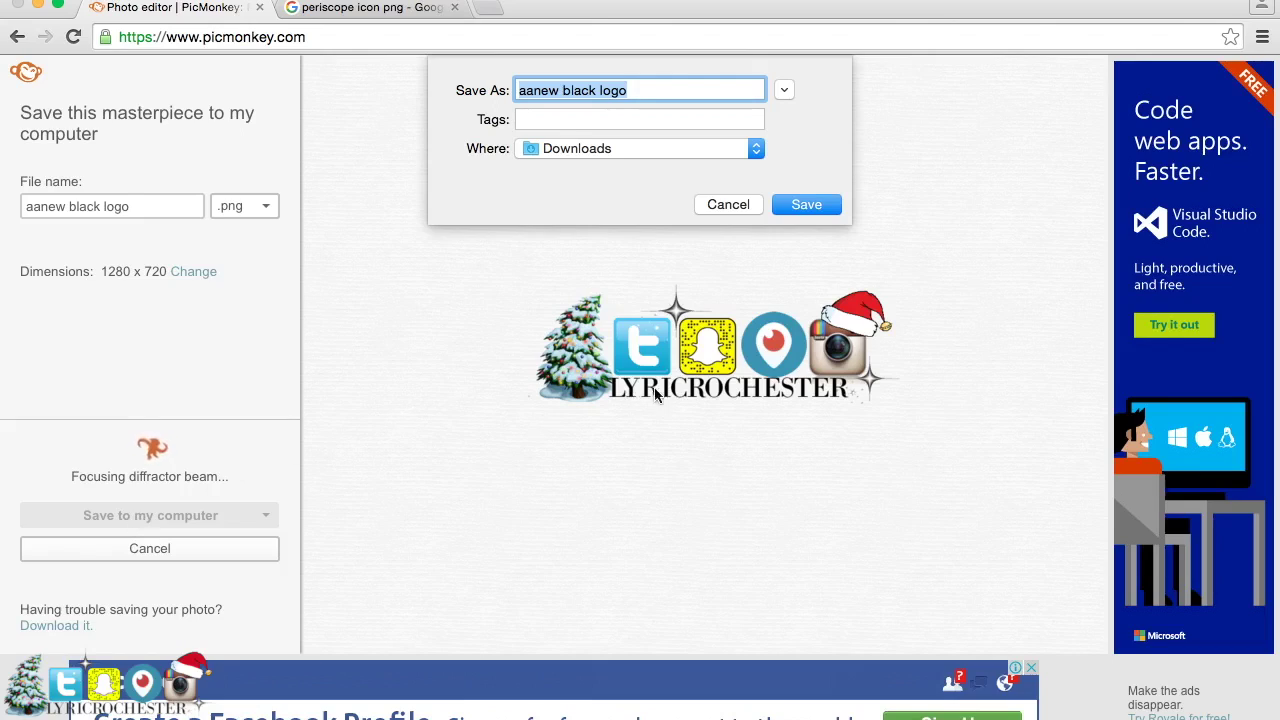
left_click(802, 206)
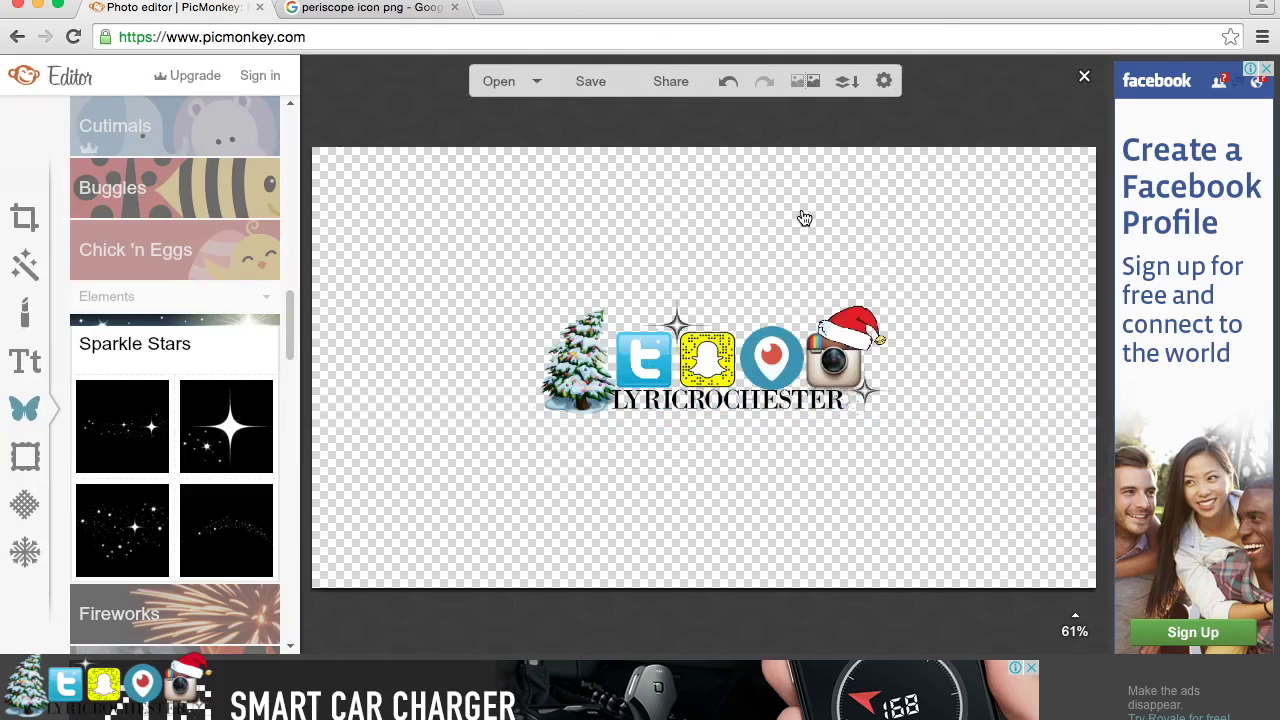
- Recolor the username text below the logos to white (ffffff)
left_click(742, 400)
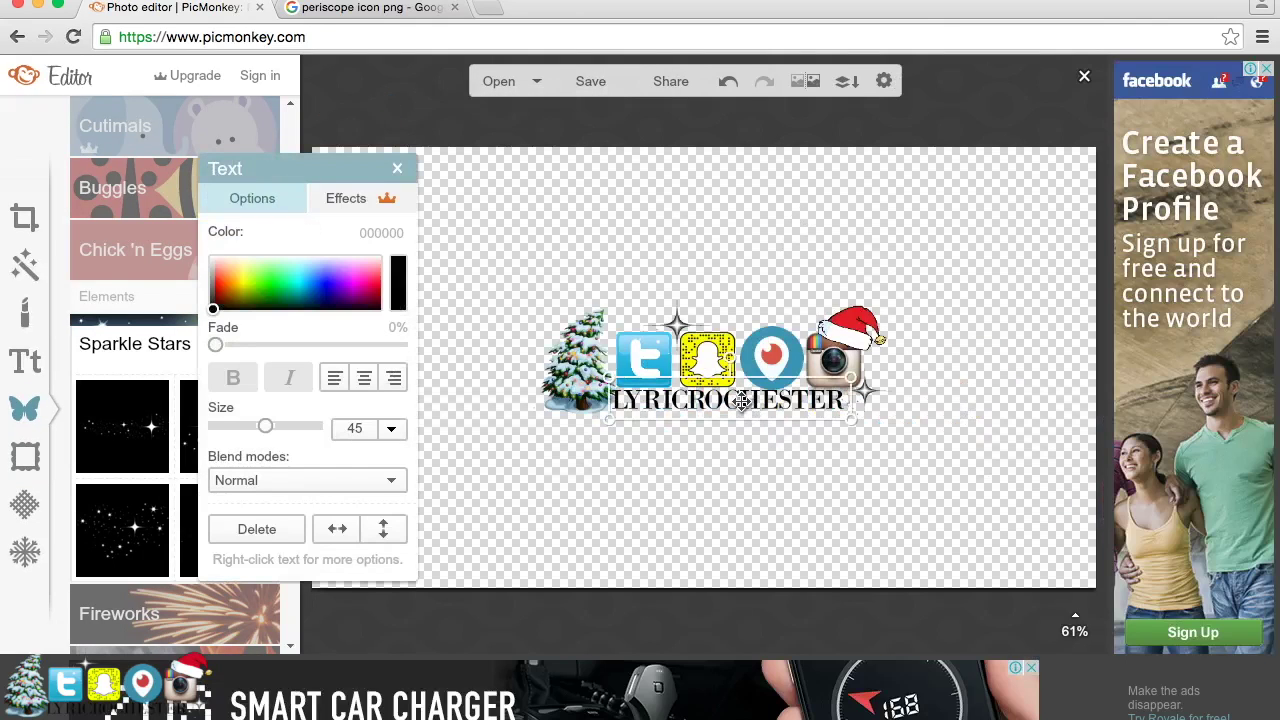
double_click(742, 400)
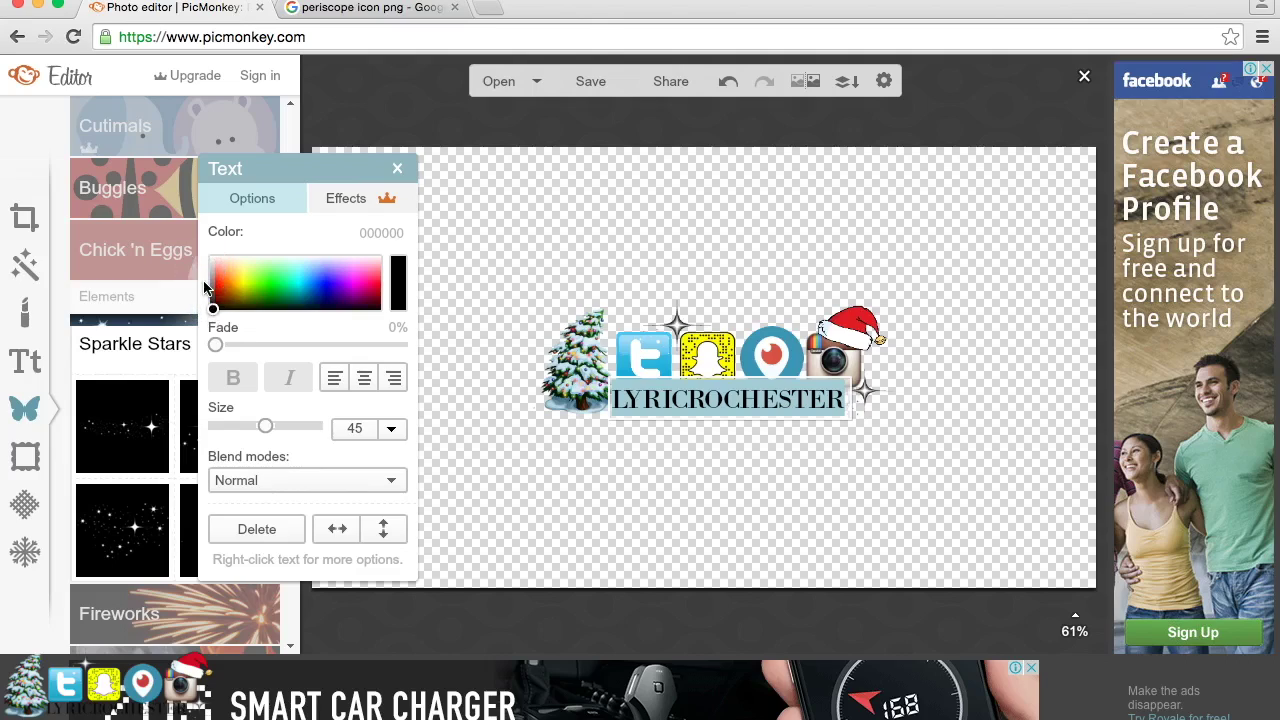
left_click(213, 310)
mouse_move(213, 310)
left_mouse_down()
mouse_move(209, 209)
mouse_move(196, 203)
left_mouse_up()
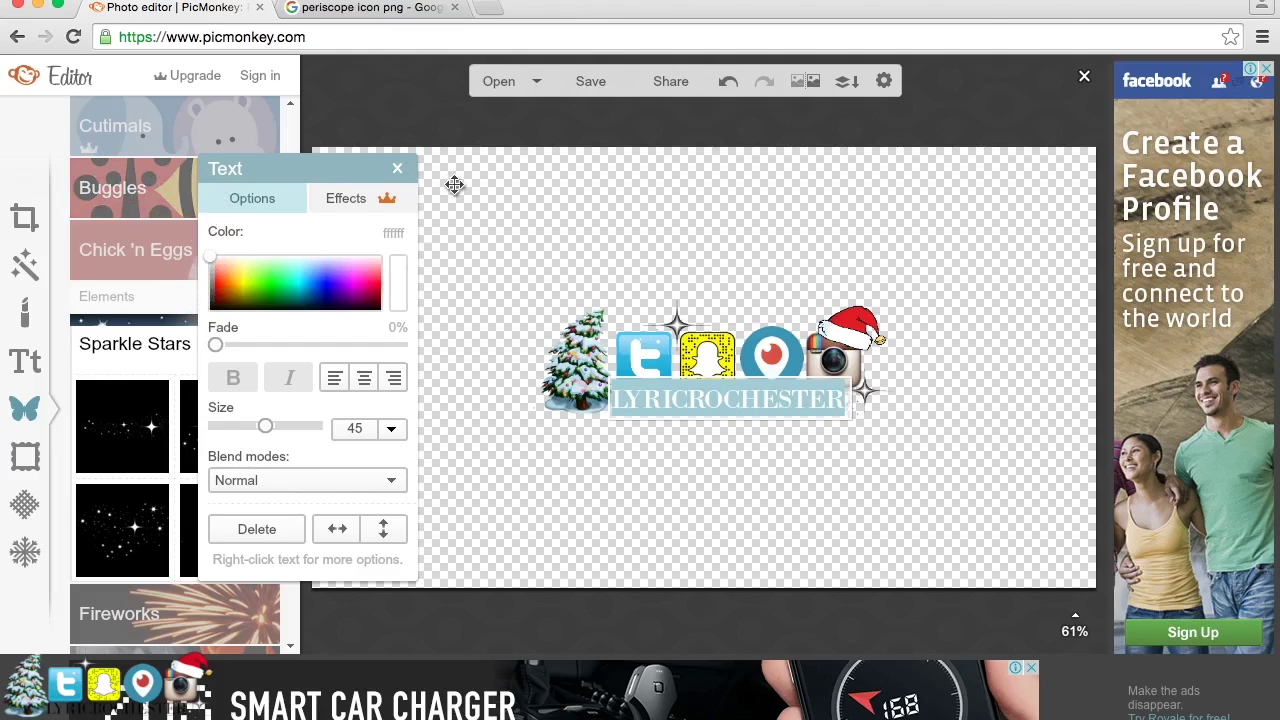
- Save the white-text version to the Downloads folder as a PNG named "aanew logo white"
left_click(616, 78)
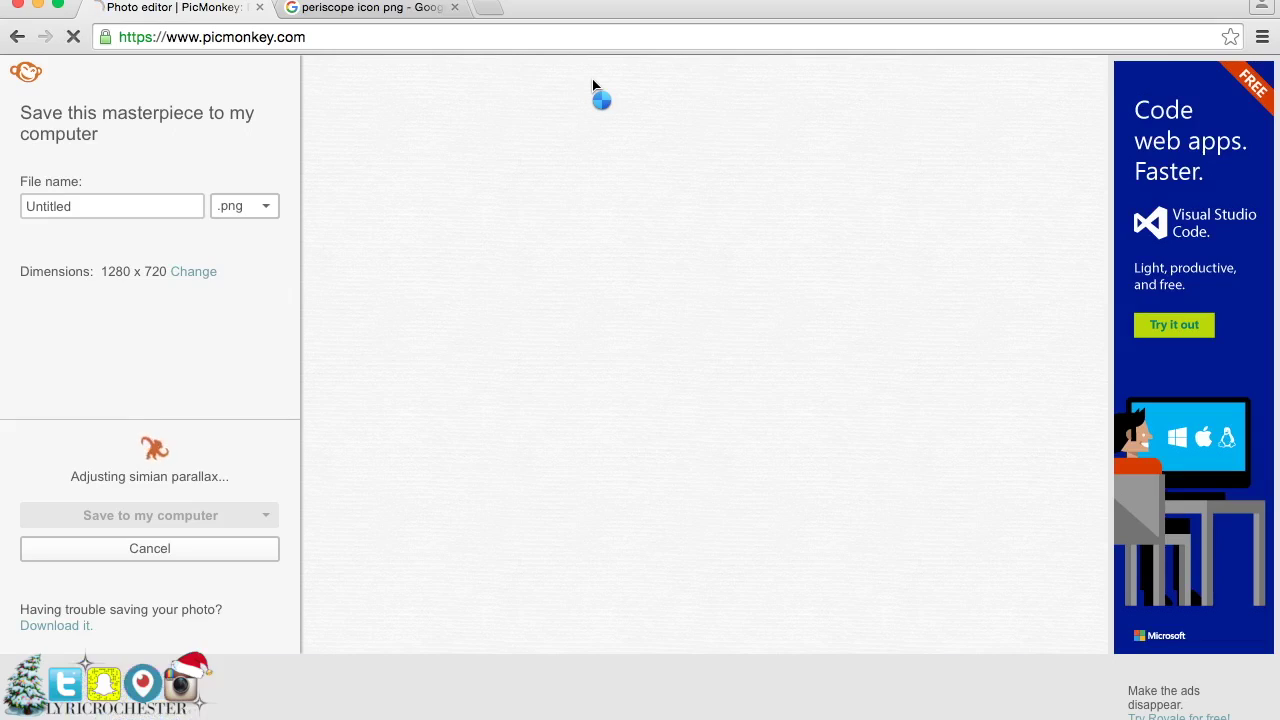
left_click(162, 202)
double_click(162, 202)
type("aanew")
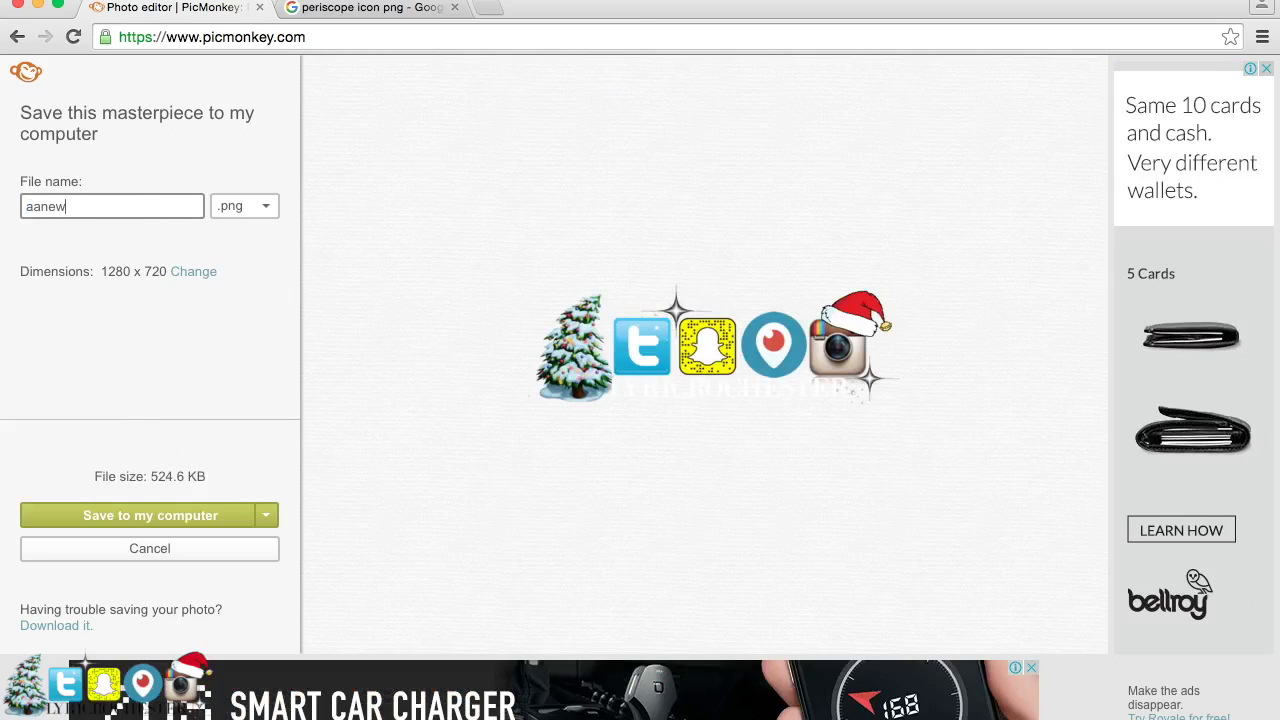
type(" logo white")
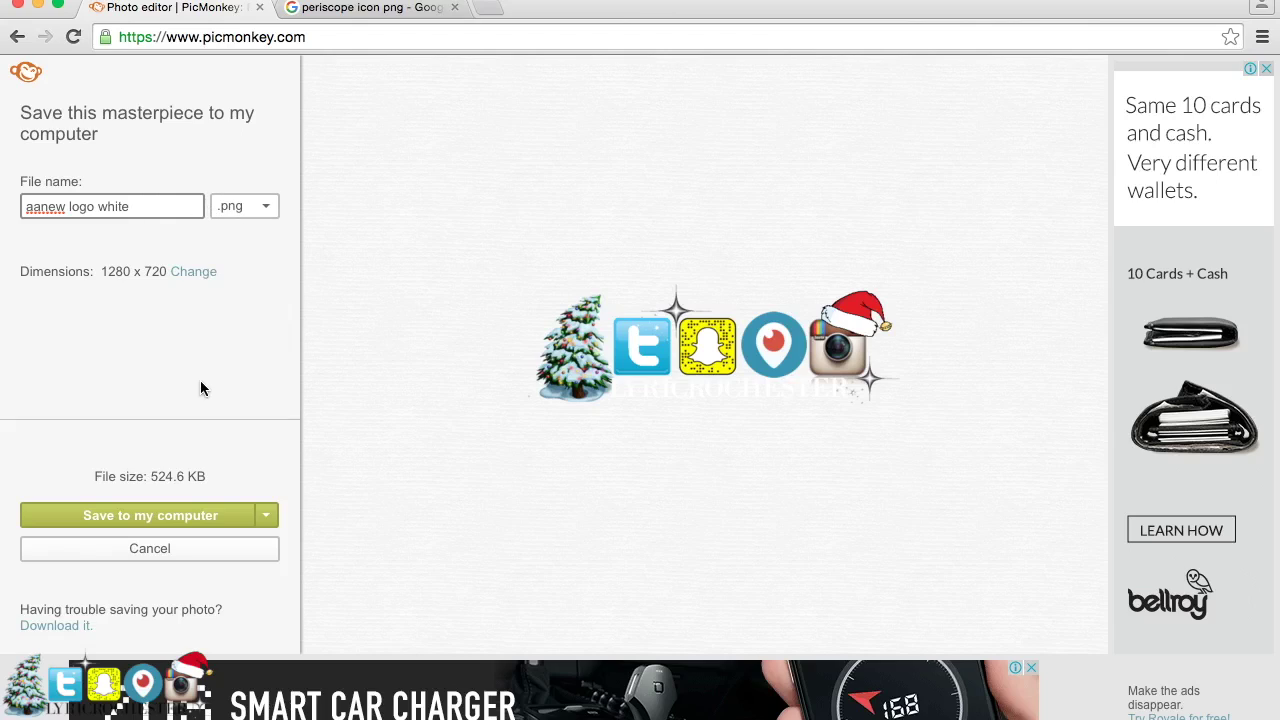
left_click(198, 517)
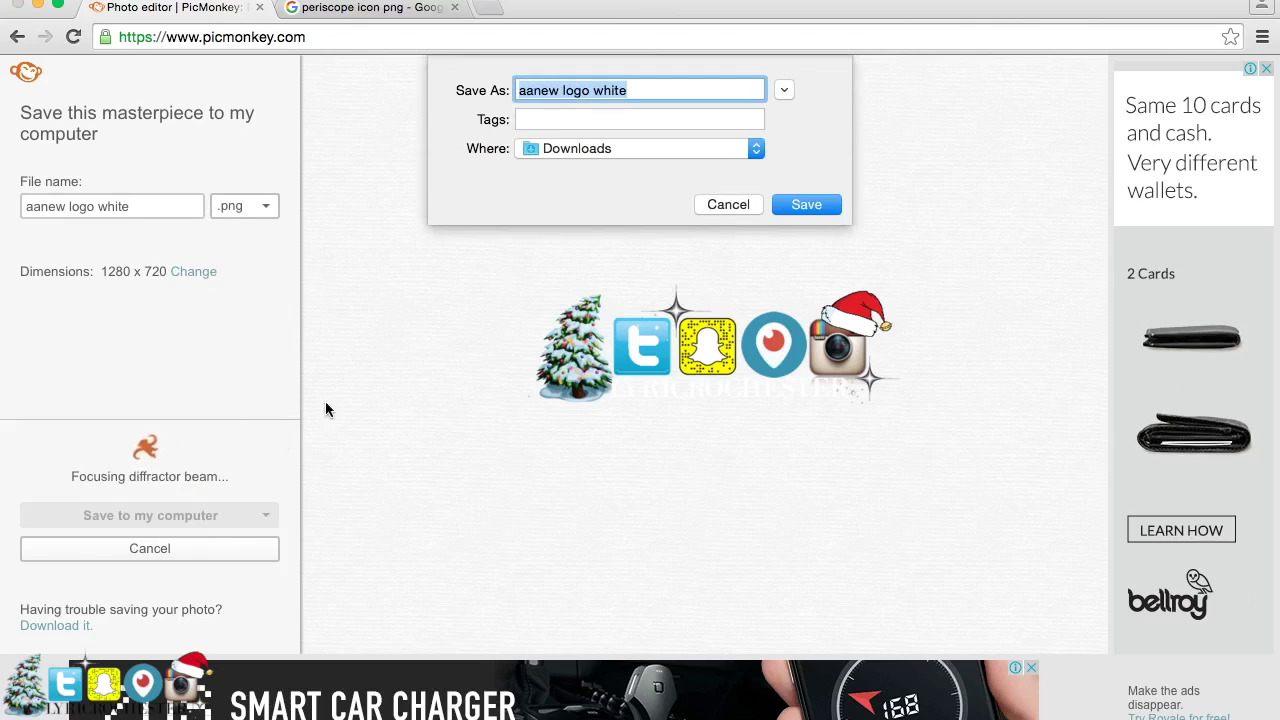
left_click(789, 206)
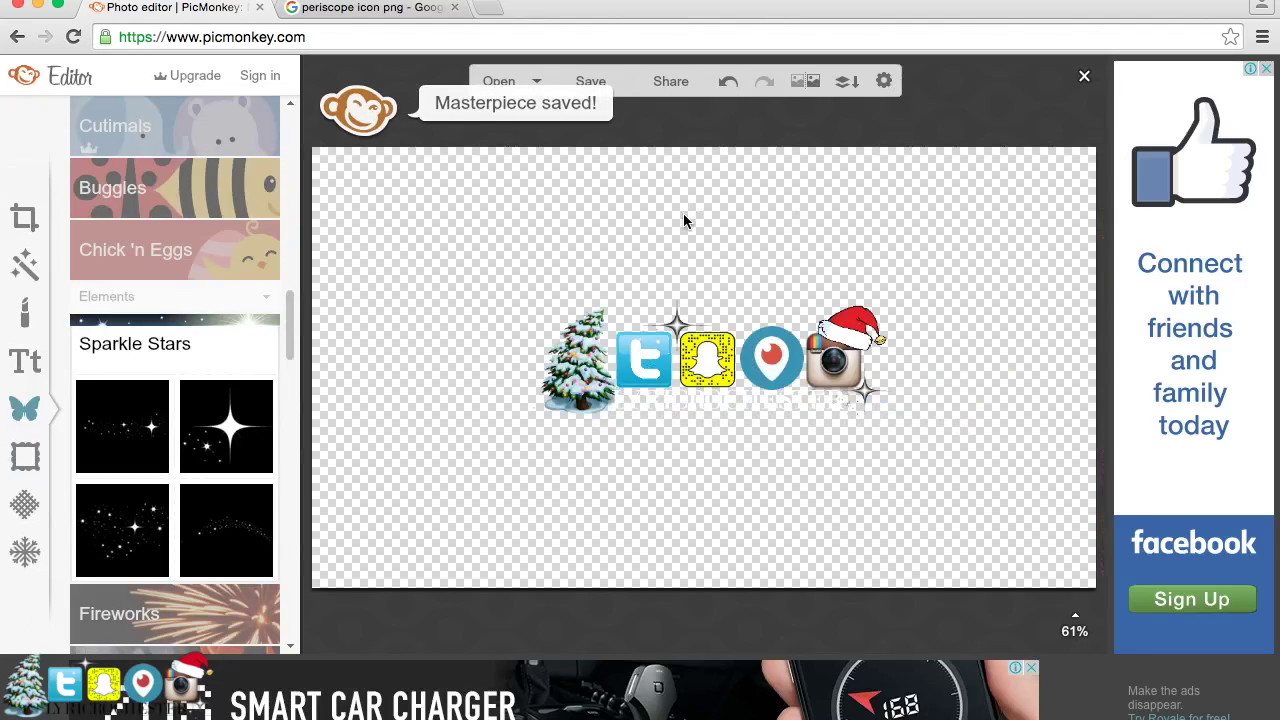
- Switch to the Christms TUT project in iMovie and preview the existing logo overlay full screen from 00:36
mouse_move(705, 690)
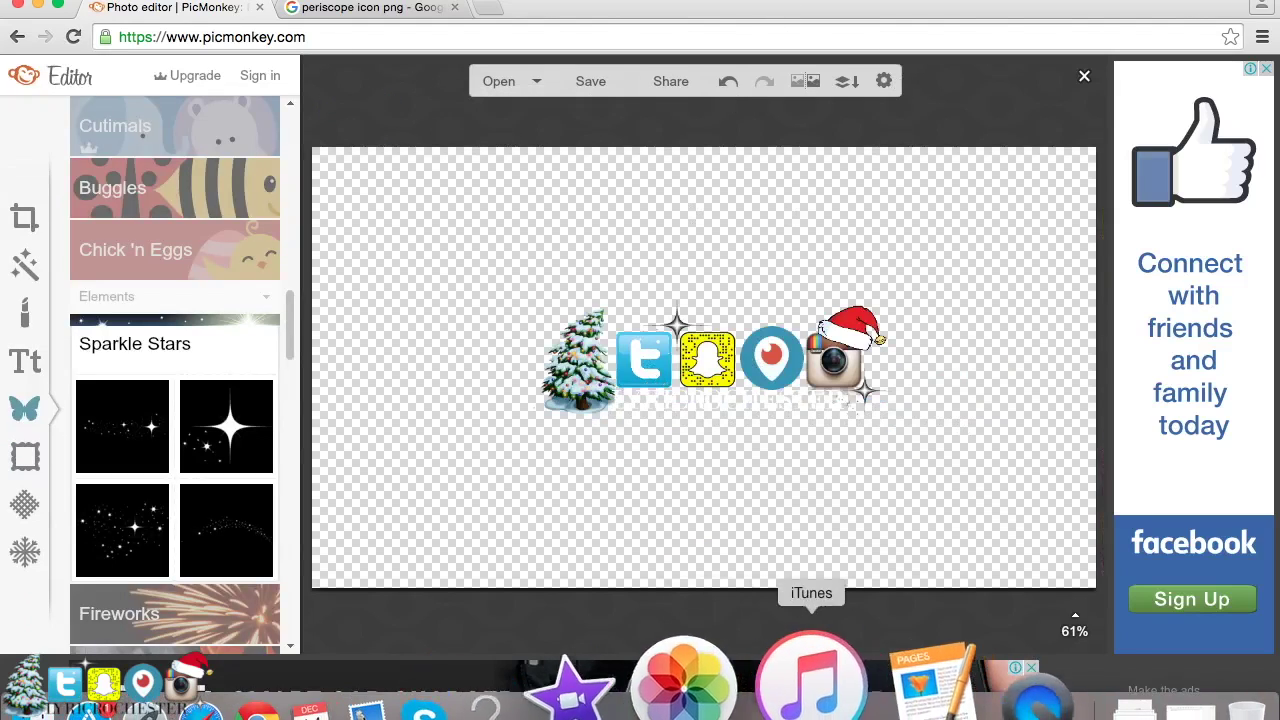
left_click(680, 700)
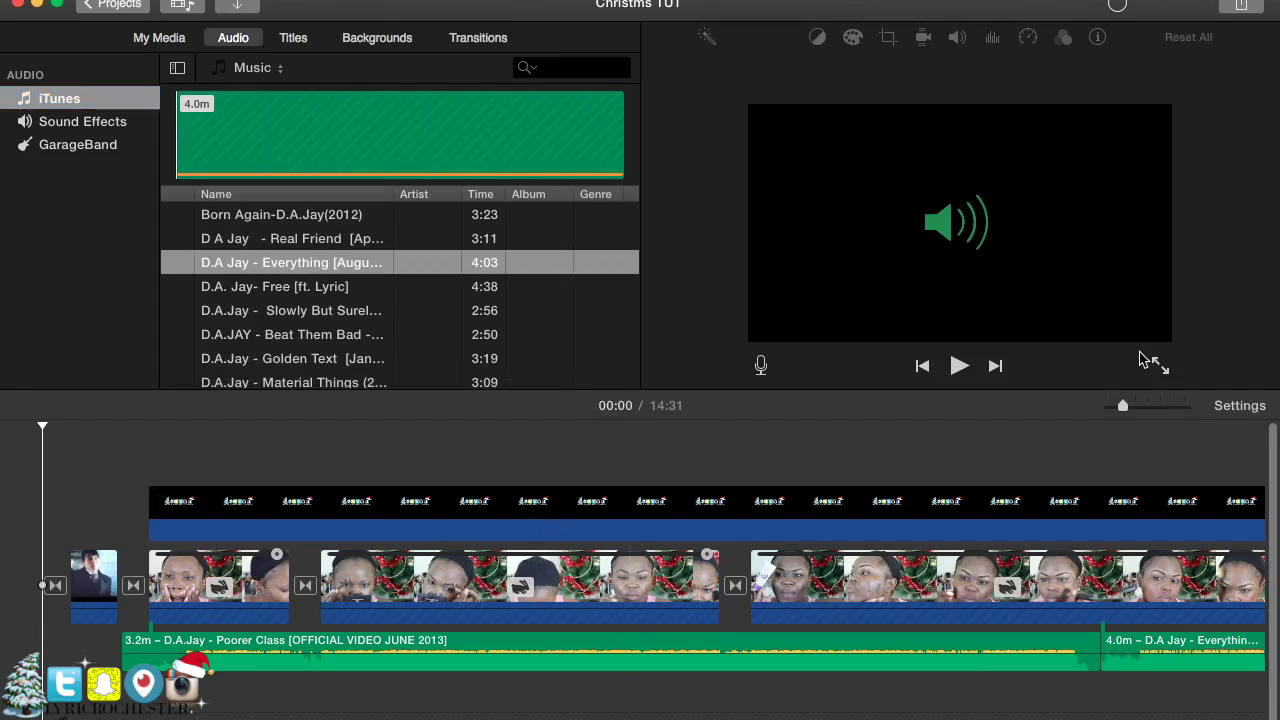
left_click(314, 500)
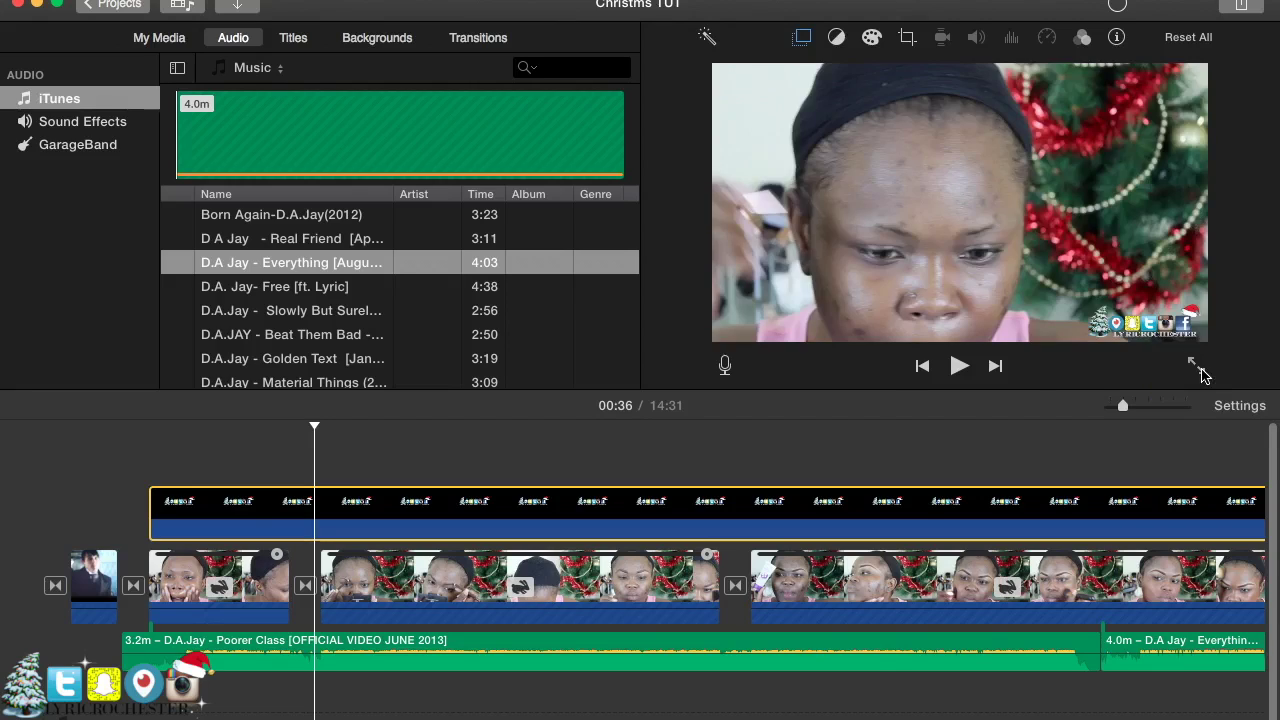
left_click(1201, 374)
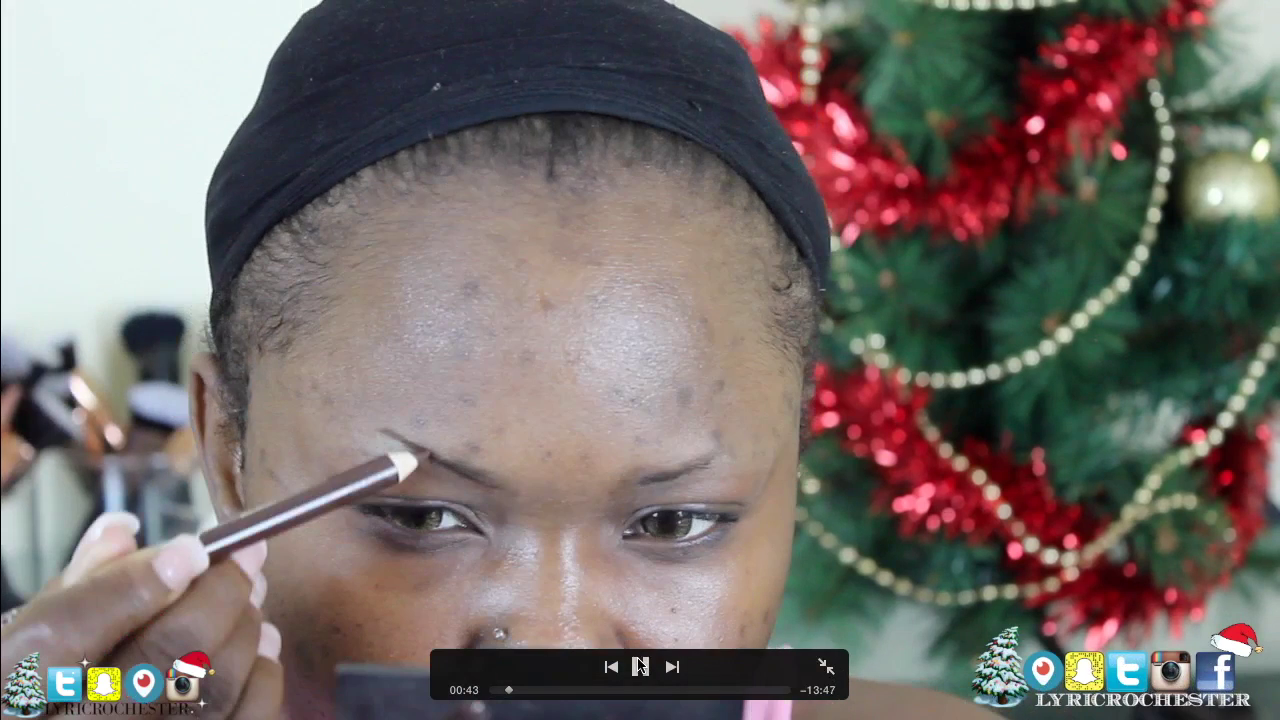
key("Escape")
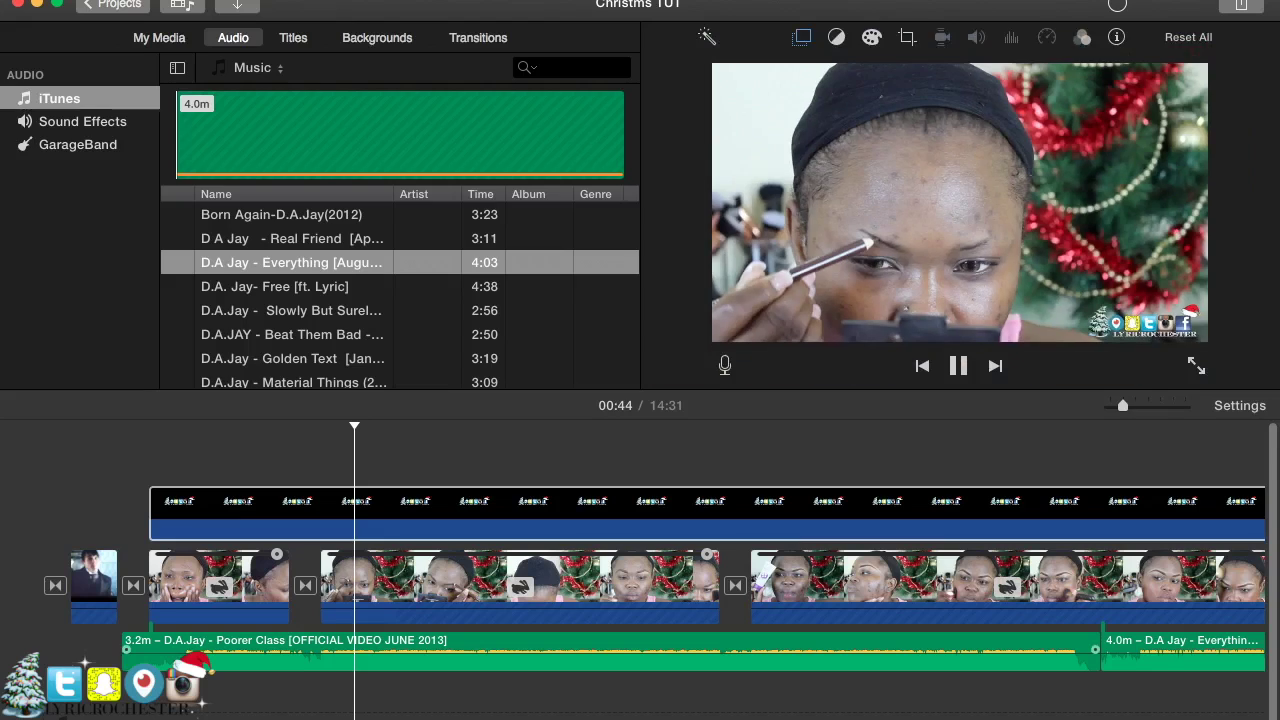
left_click(958, 366)
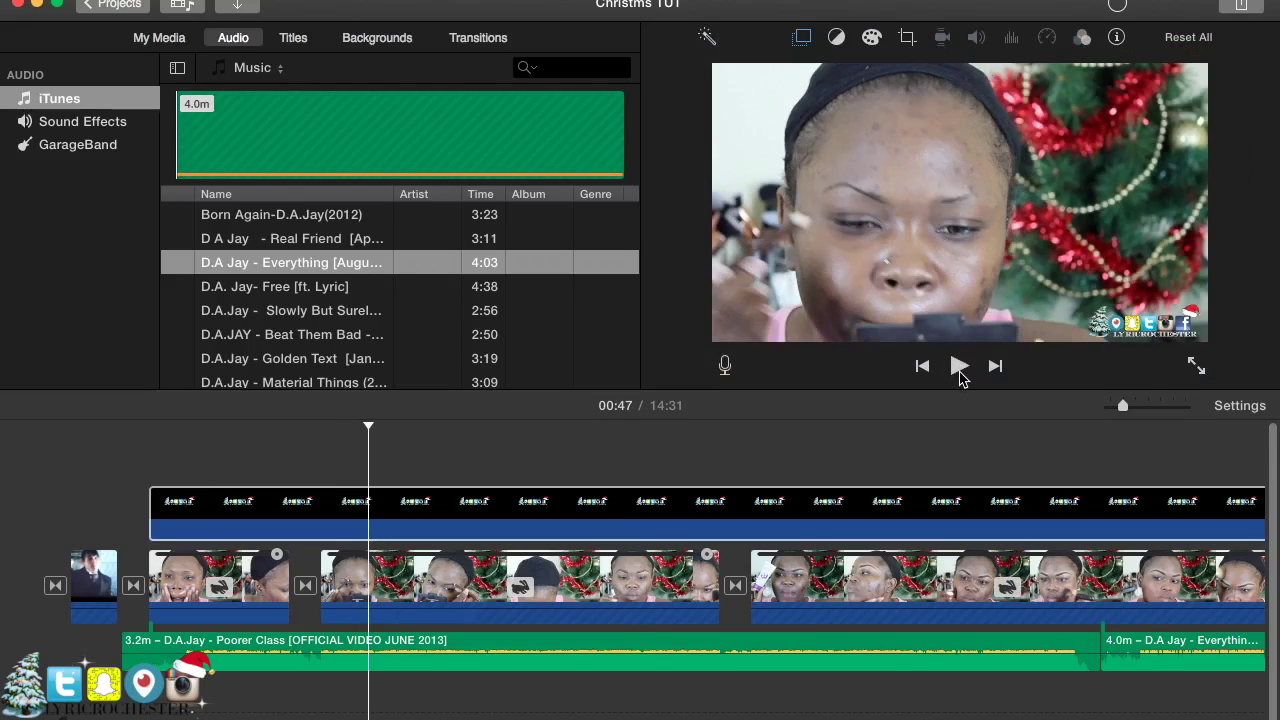
- Delete the existing logo overlay clip above the main footage in the timeline
left_click(758, 520)
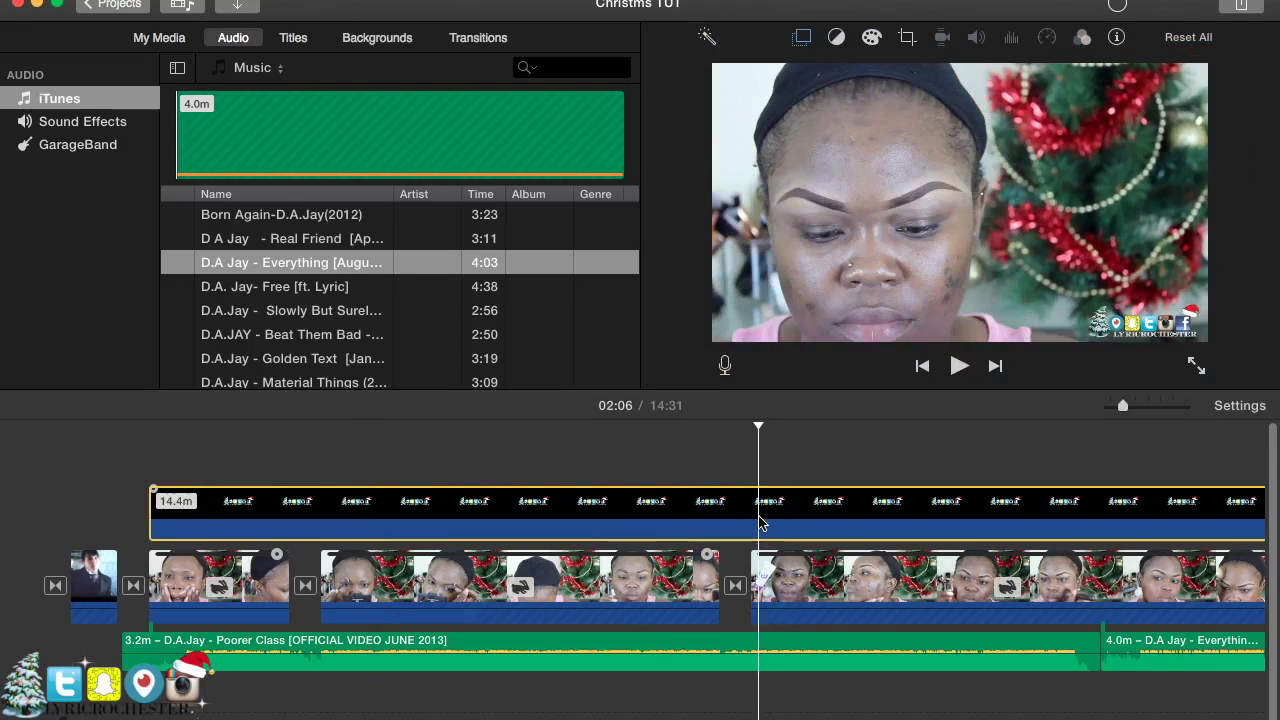
key("Delete")
- Open the Downloads folder in a Finder window over the iMovie project
mouse_move(290, 715)
left_click(178, 700)
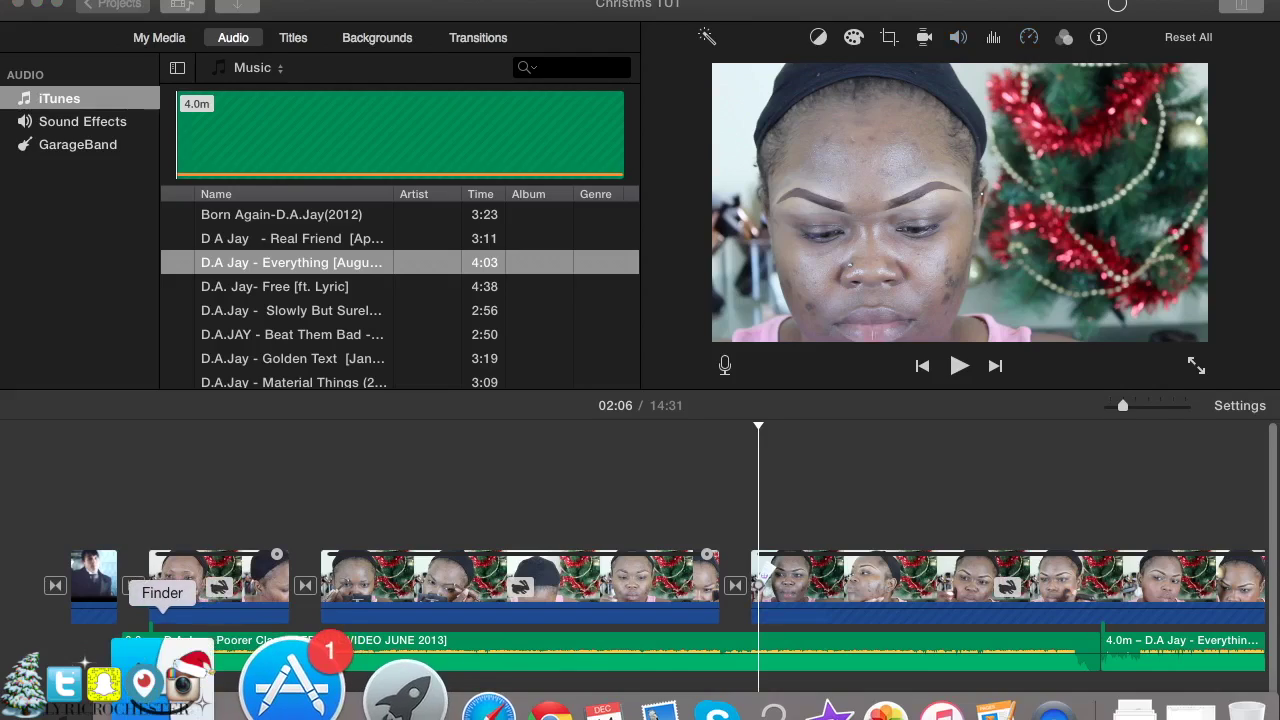
left_click(160, 690)
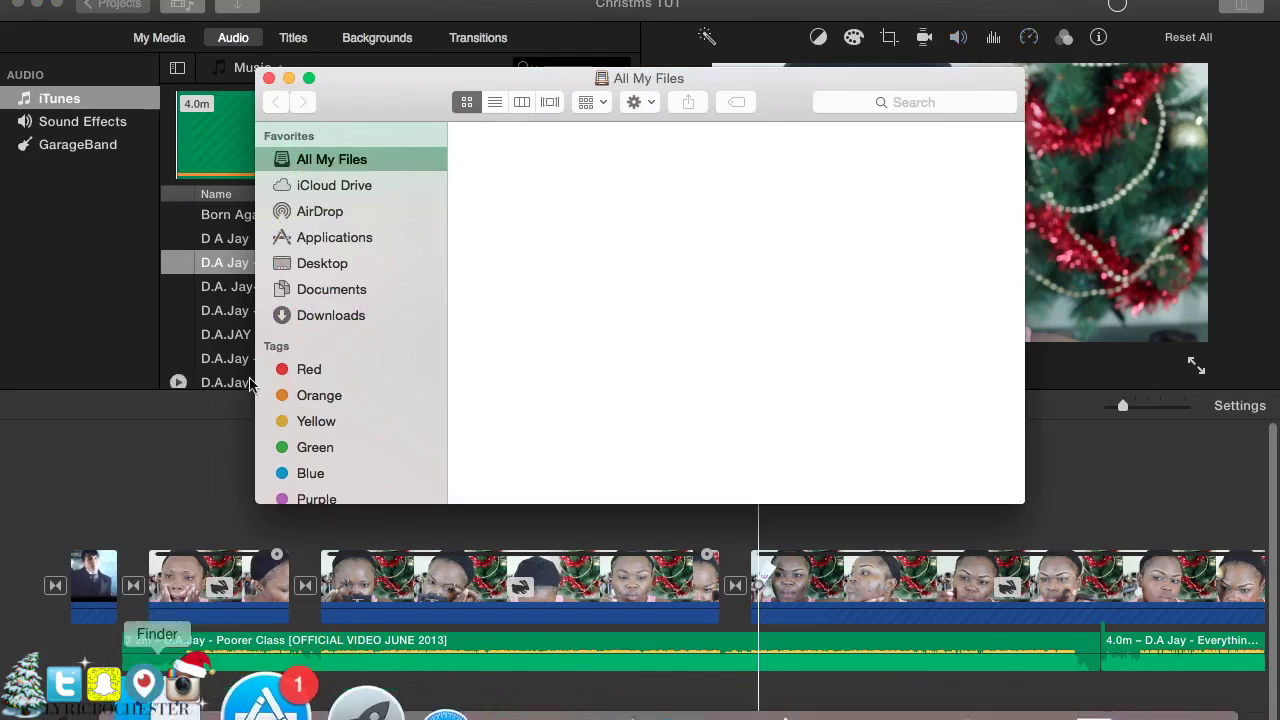
left_click(350, 318)
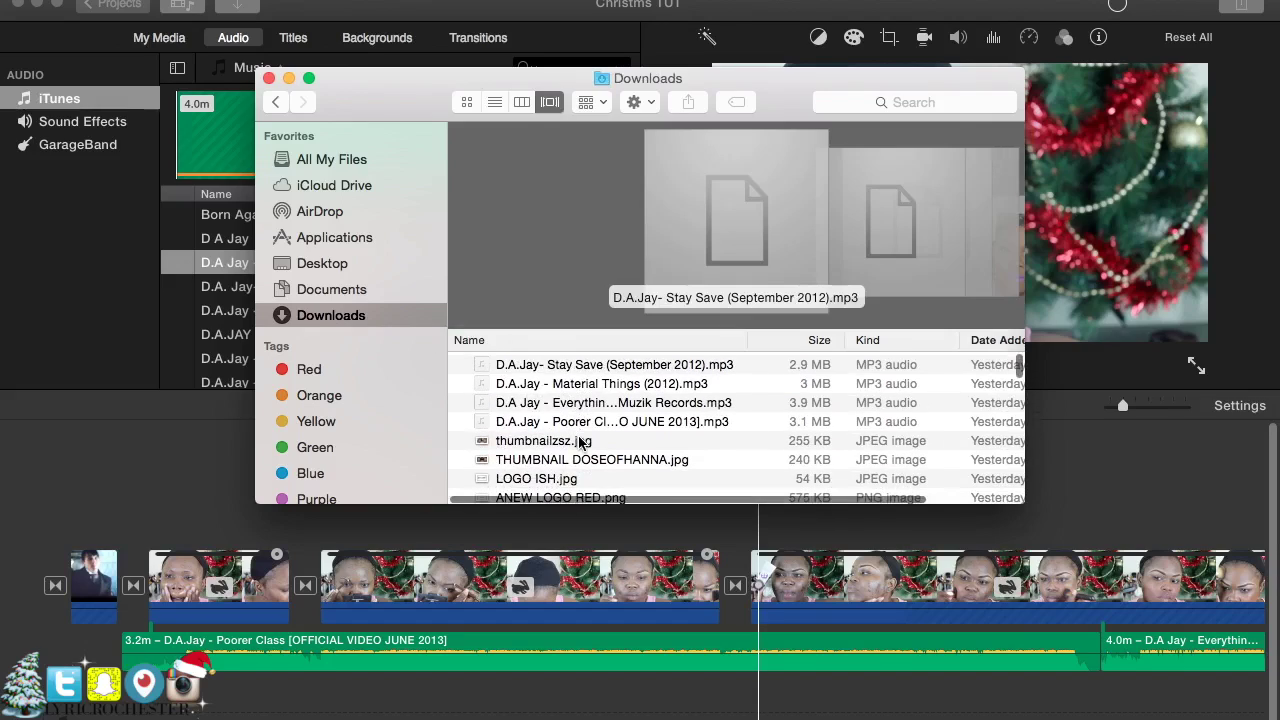
- Look through the files in the Downloads folder for the newly saved black and white logo PNGs
left_click(531, 366)
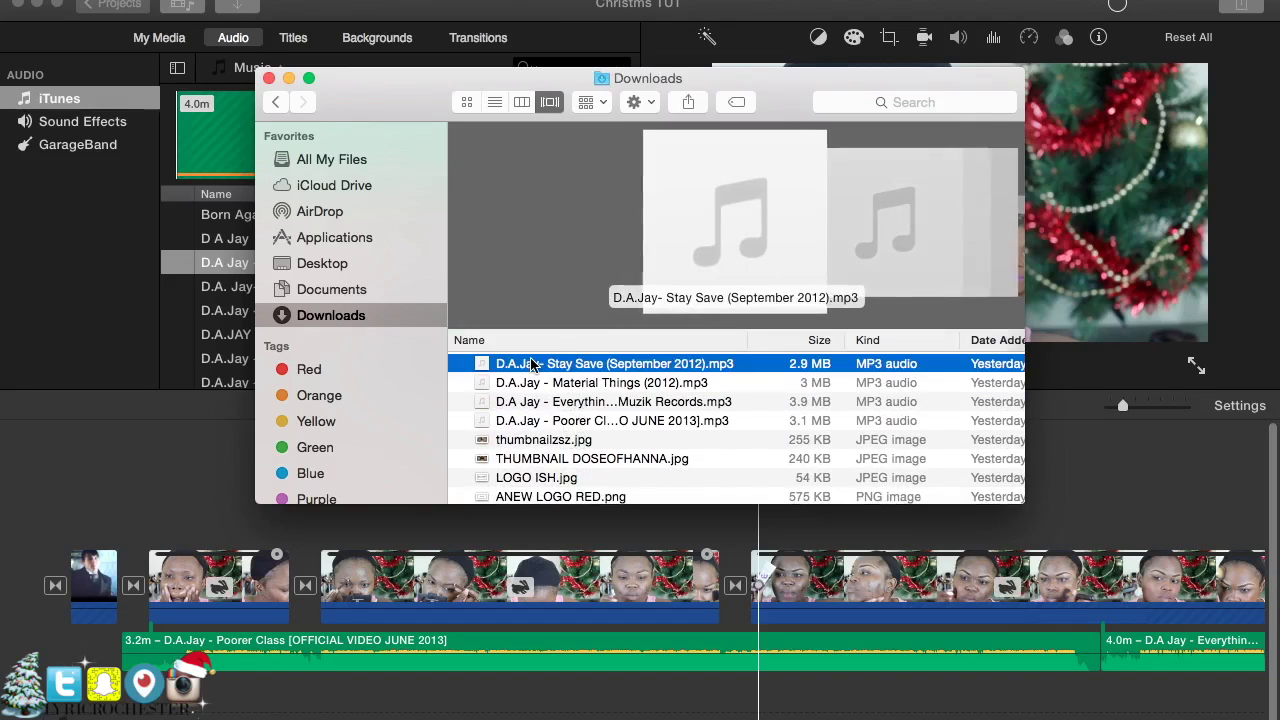
key("Down")
key("Down")
key("Down")
key("Down")
key("Down")
key("Down")
key("Down")
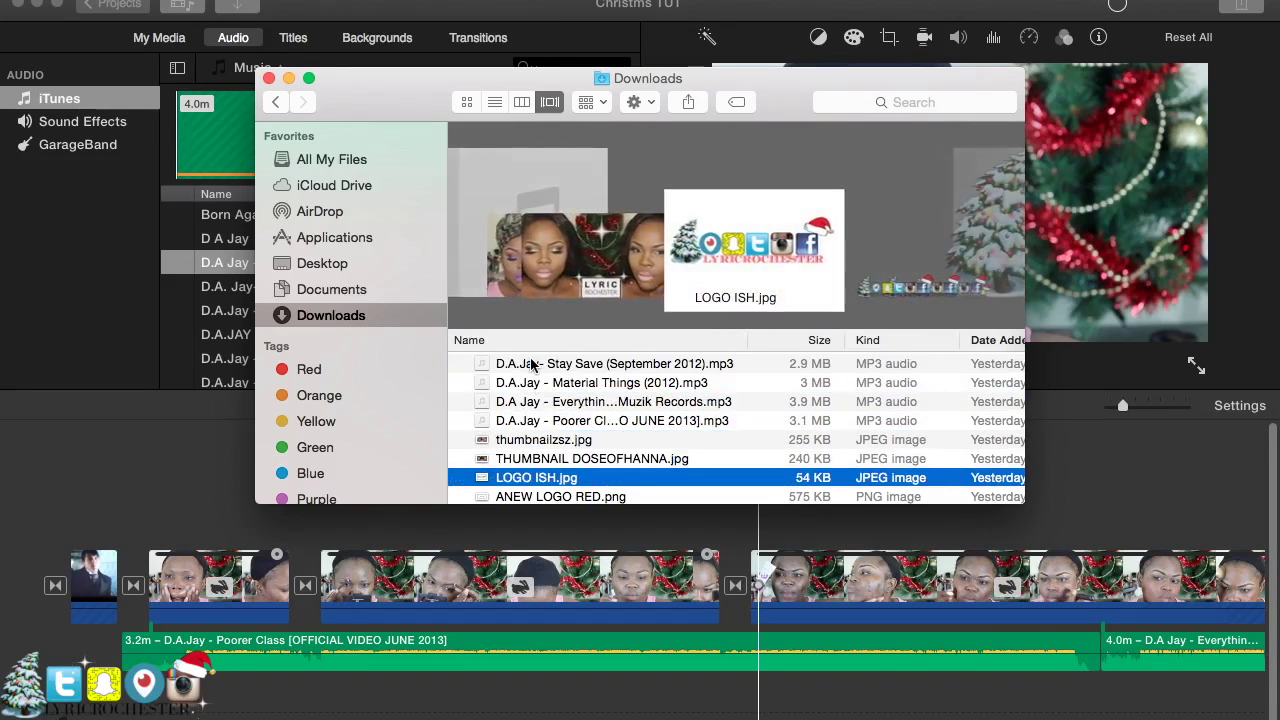
key("Down")
key("Down")
key("Down")
key("Down")
key("Down")
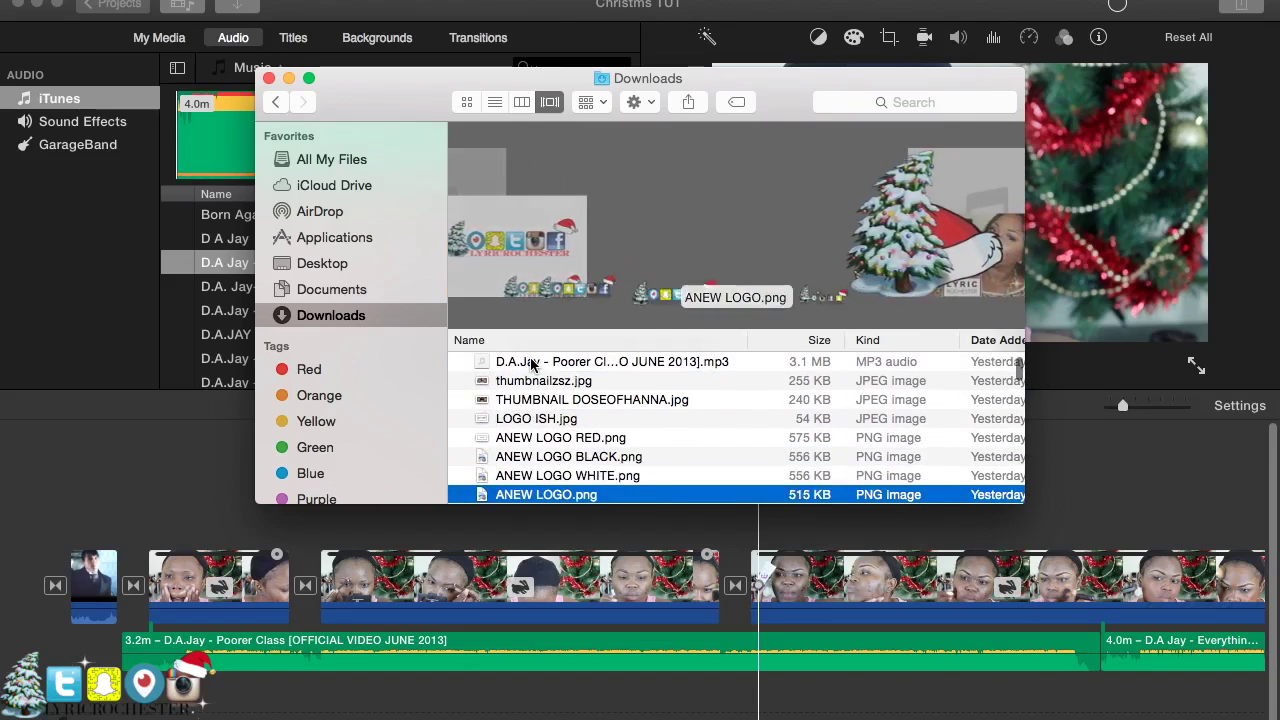
key("Down")
key("Down")
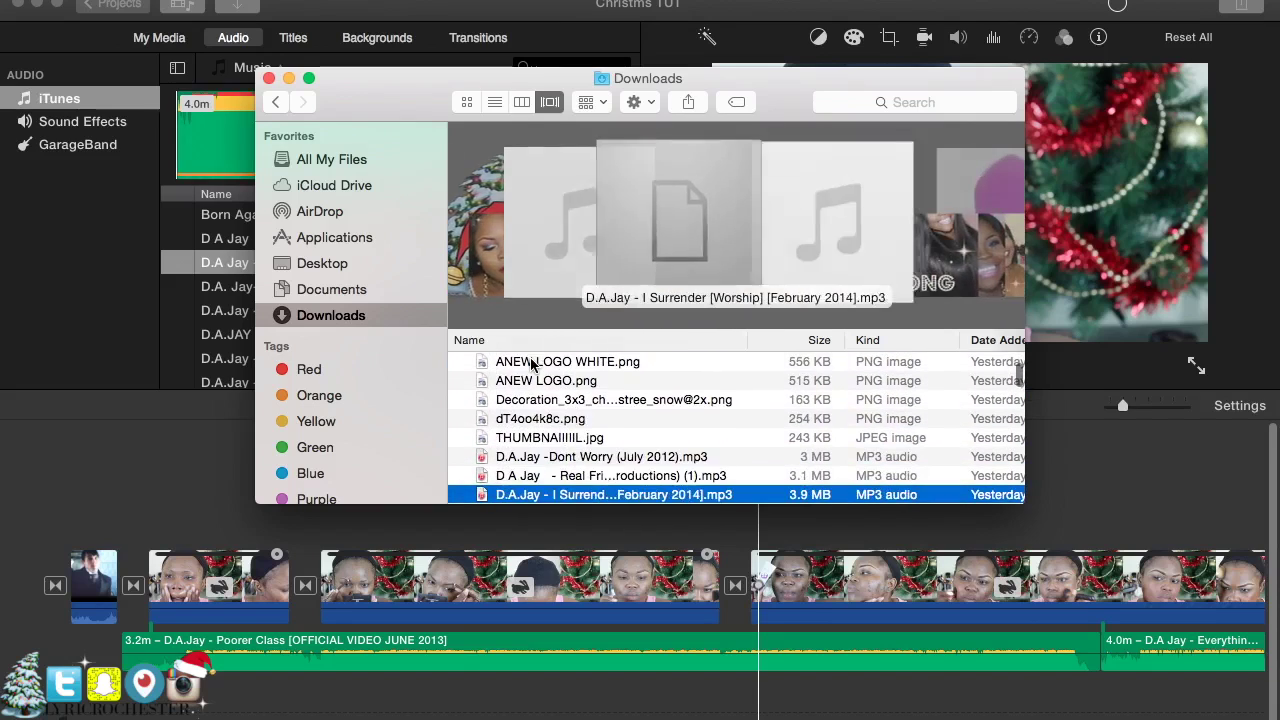
key("Down")
key("Down")
key("Down")
key("Down")
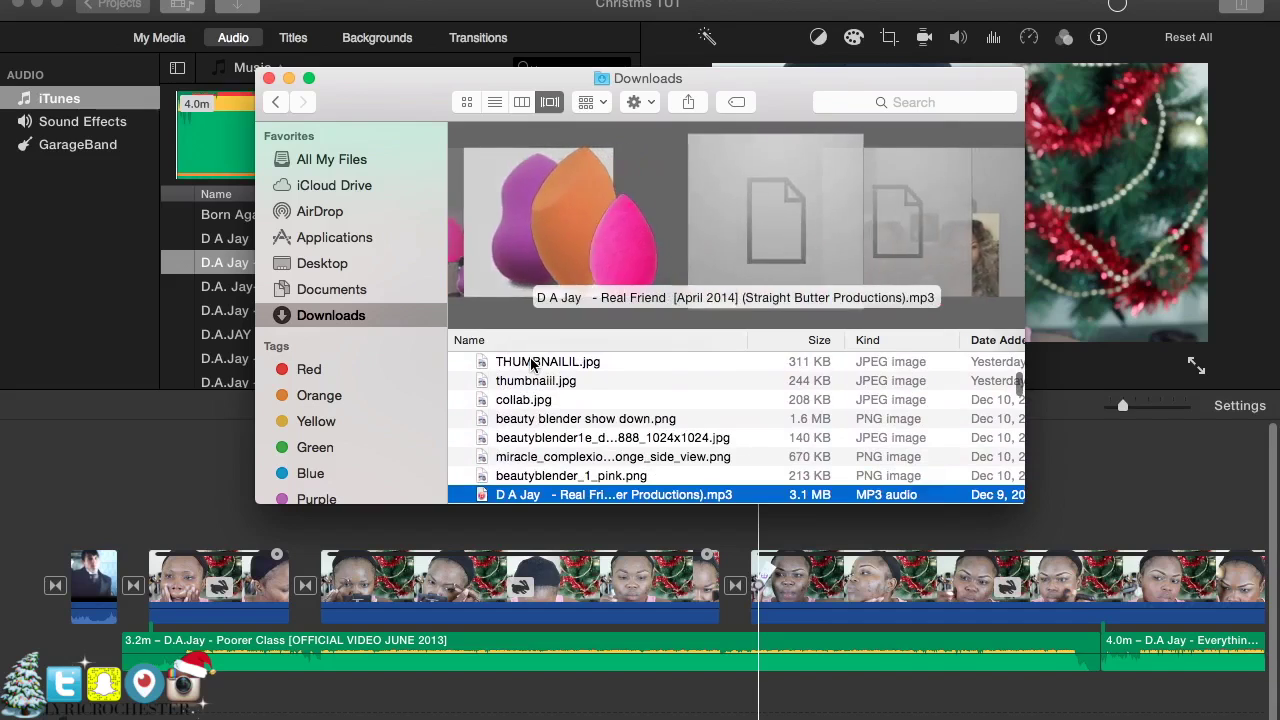
key("Down")
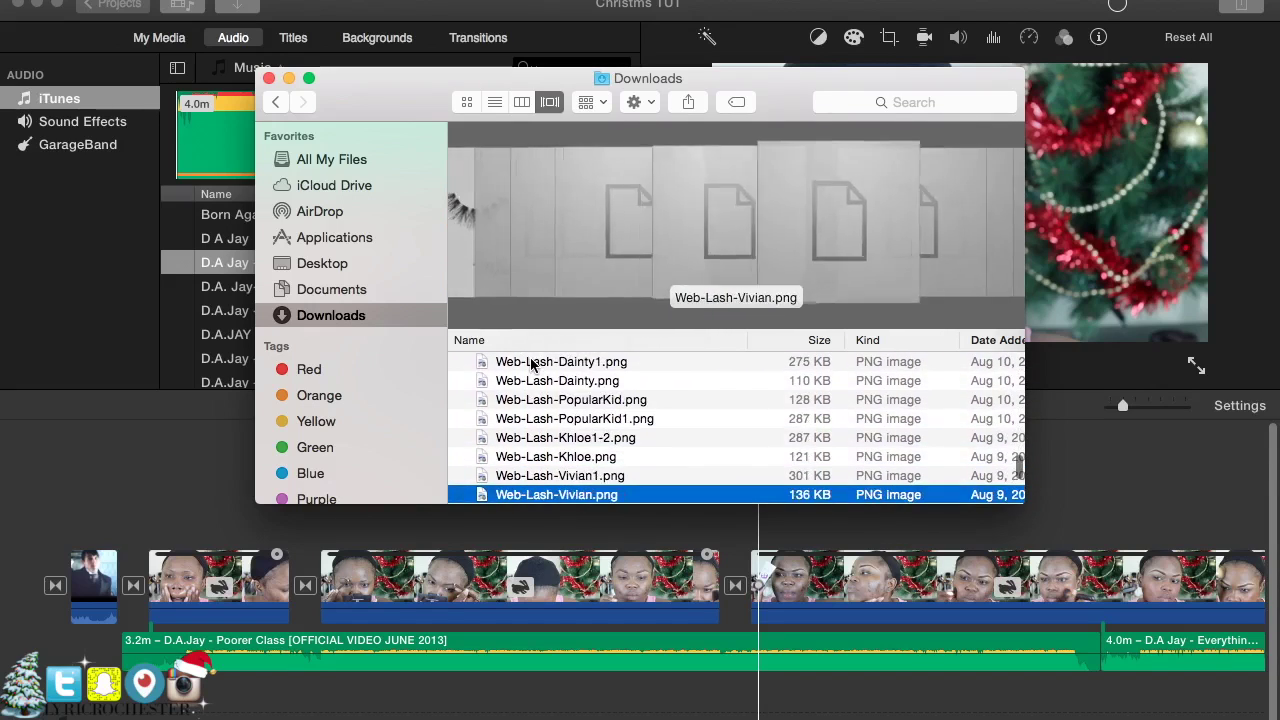
key("Down")
key("Down")
key("Down")
key("Down")
key("Down")
key("Down")
key("Down")
key("Down")
key("Down")
key("Down")
key("Down")
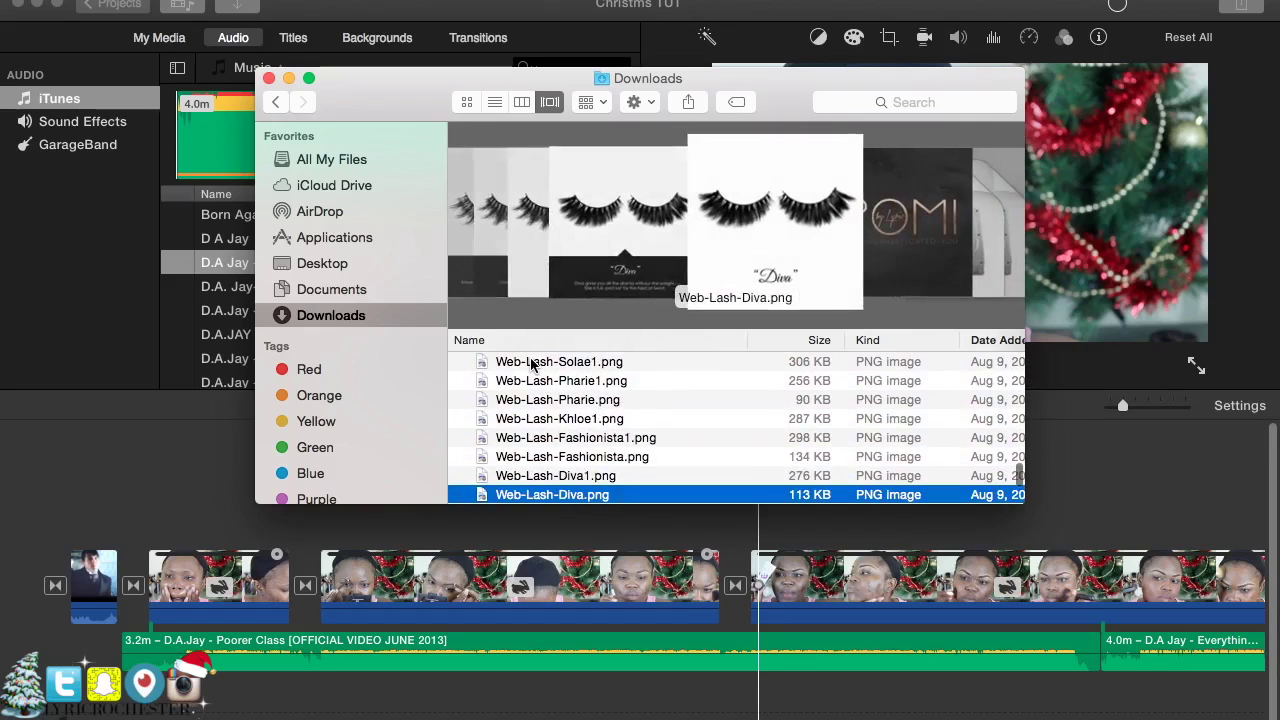
key("Down")
key("Down")
key("Down")
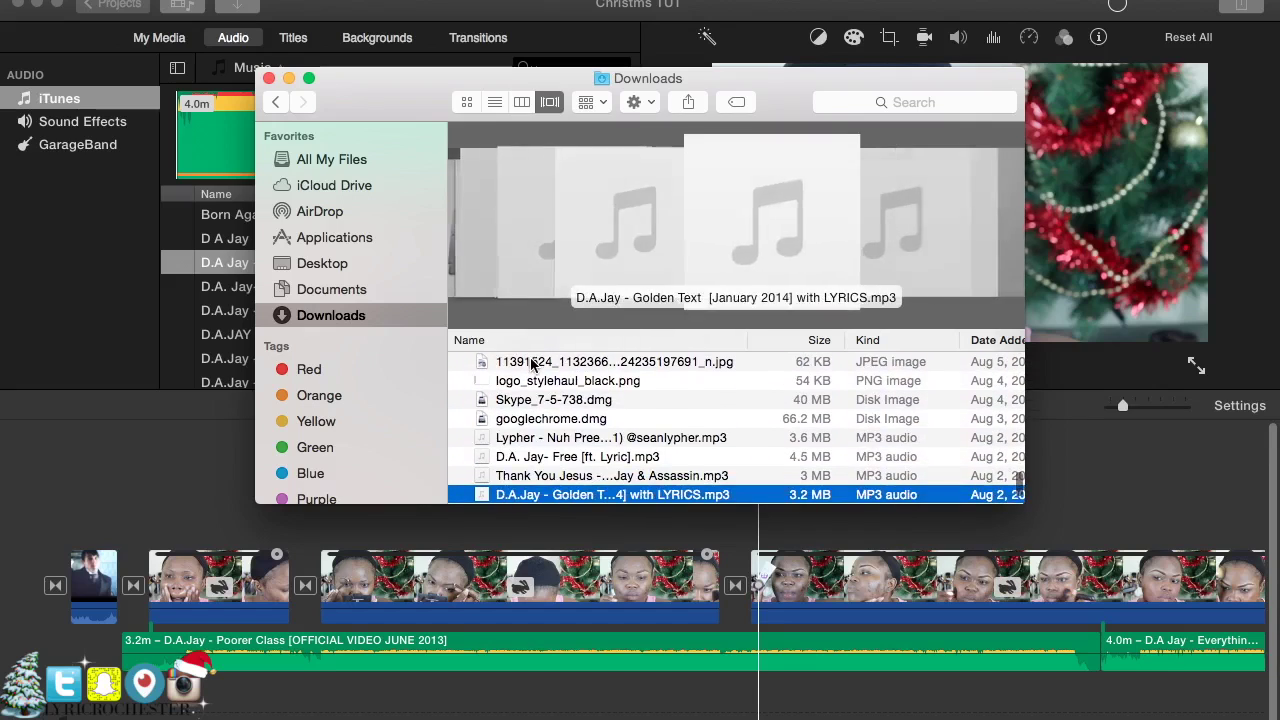
key("Up")
key("Up")
key("Up")
key("Up")
key("Up")
key("Up")
key("Up")
key("Up")
key("Up")
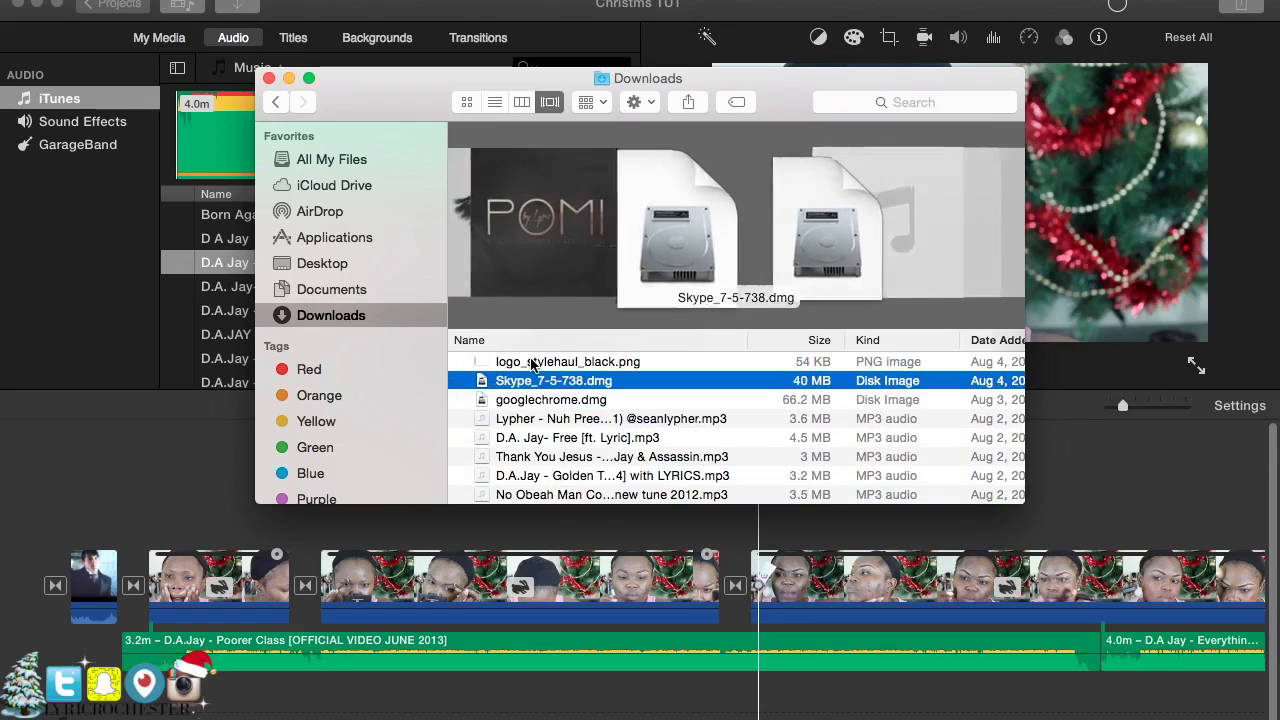
key("Down")
key("Down")
key("Down")
key("Down")
key("Down")
key("Down")
key("Down")
key("Down")
key("Down")
key("Down")
key("Down")
key("Down")
key("Down")
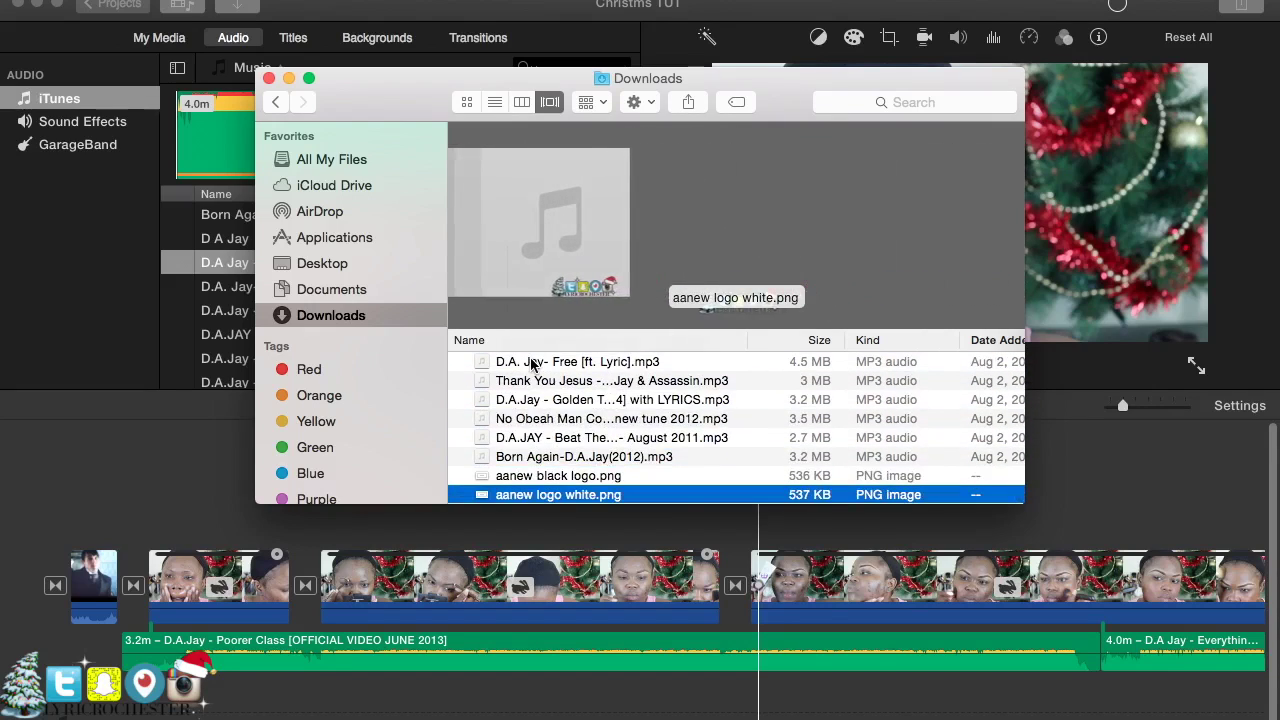
key("Up")
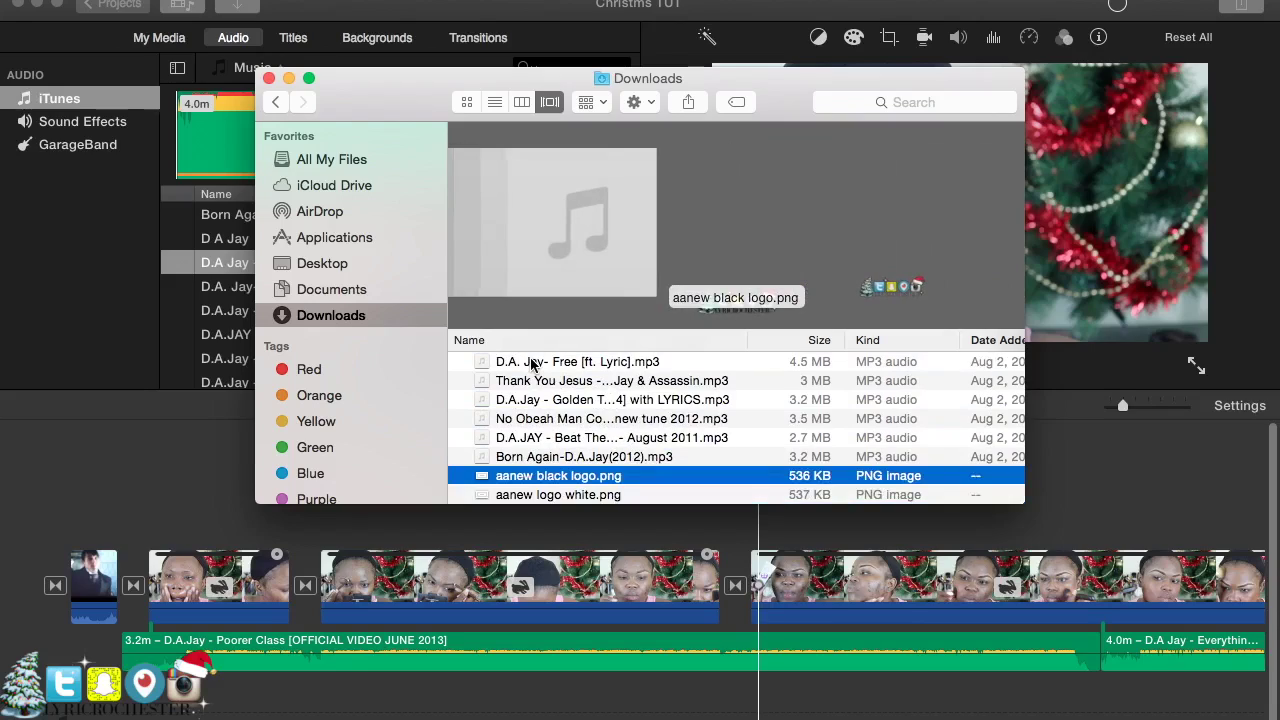
- Add aanew logo white.png above the first main footage clip in the iMovie timeline and extend it to about 2.8 minutes
left_click(557, 495)
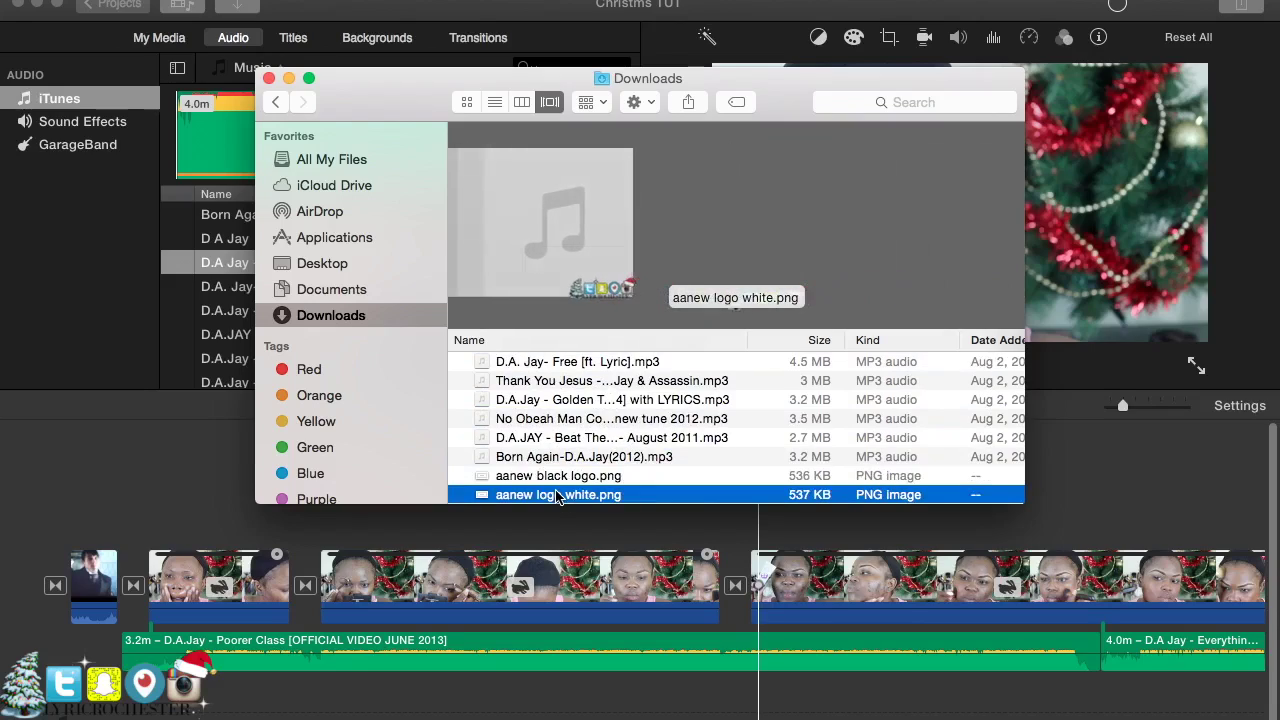
left_click_drag(557, 503, 157, 515)
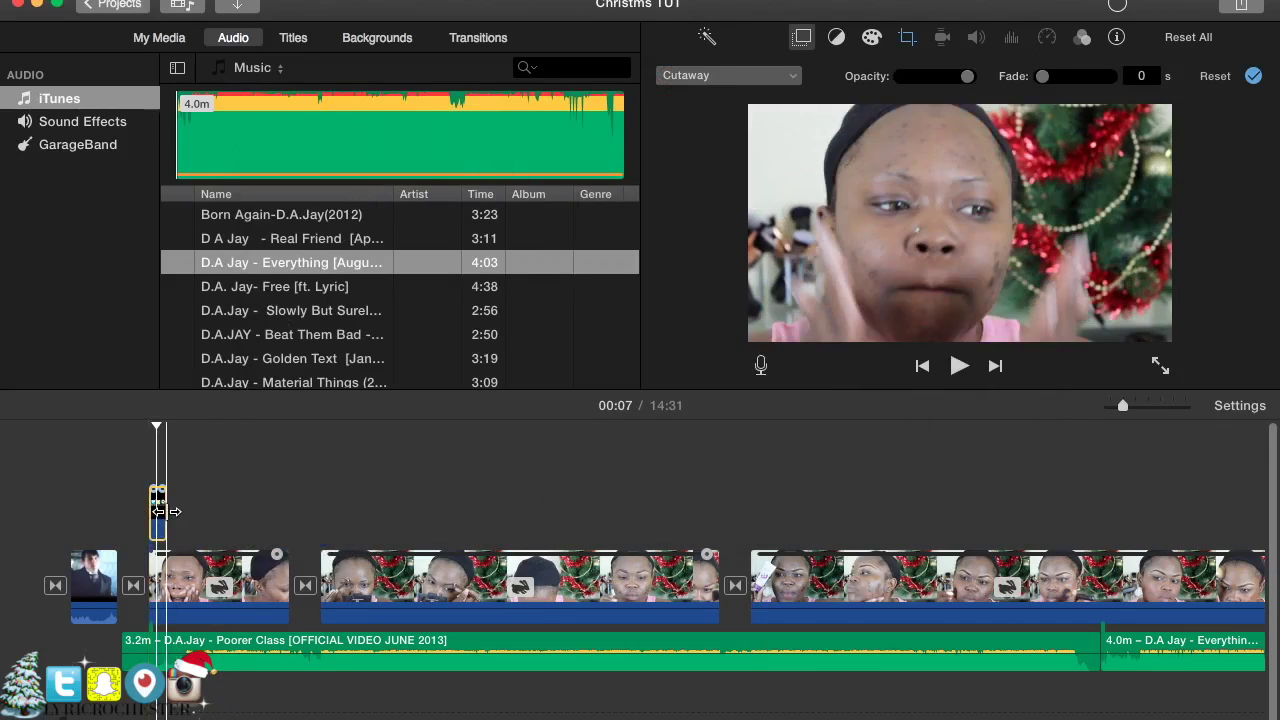
left_click_drag(158, 510, 977, 512)
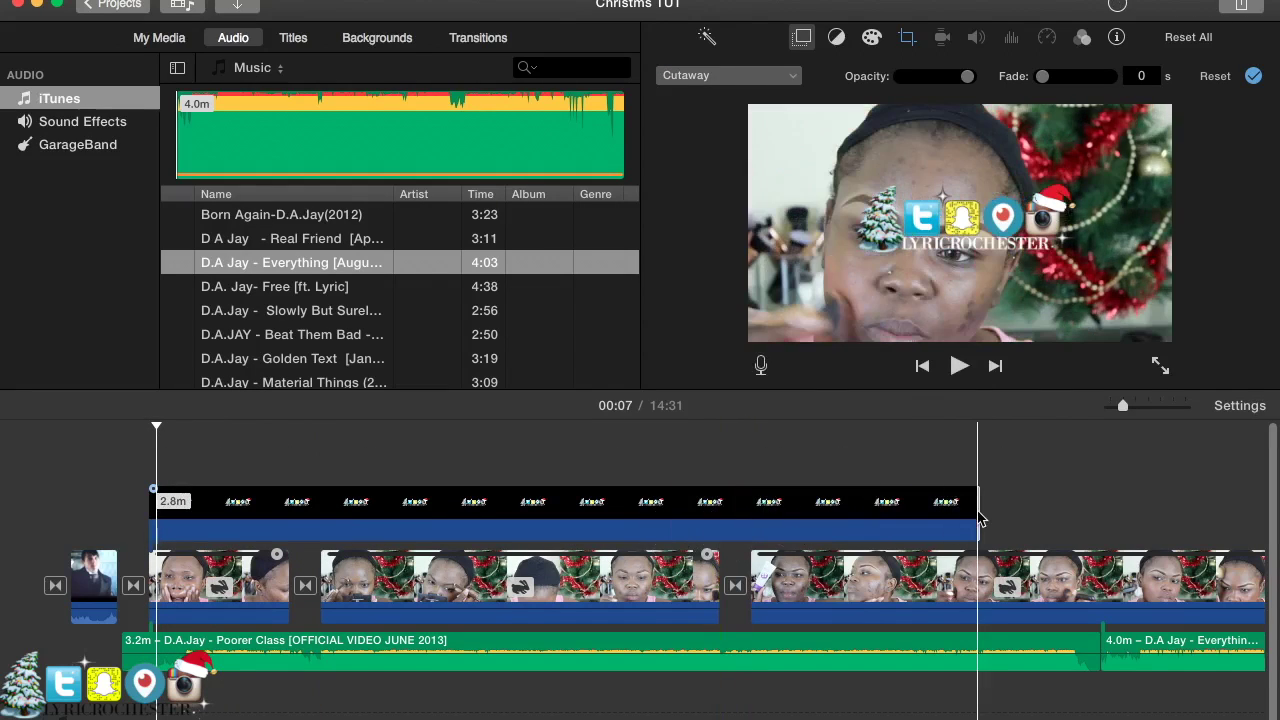
- Set the logo clip's video overlay to Picture in Picture and place it enlarged in the lower-right corner of the video frame
left_click(665, 530)
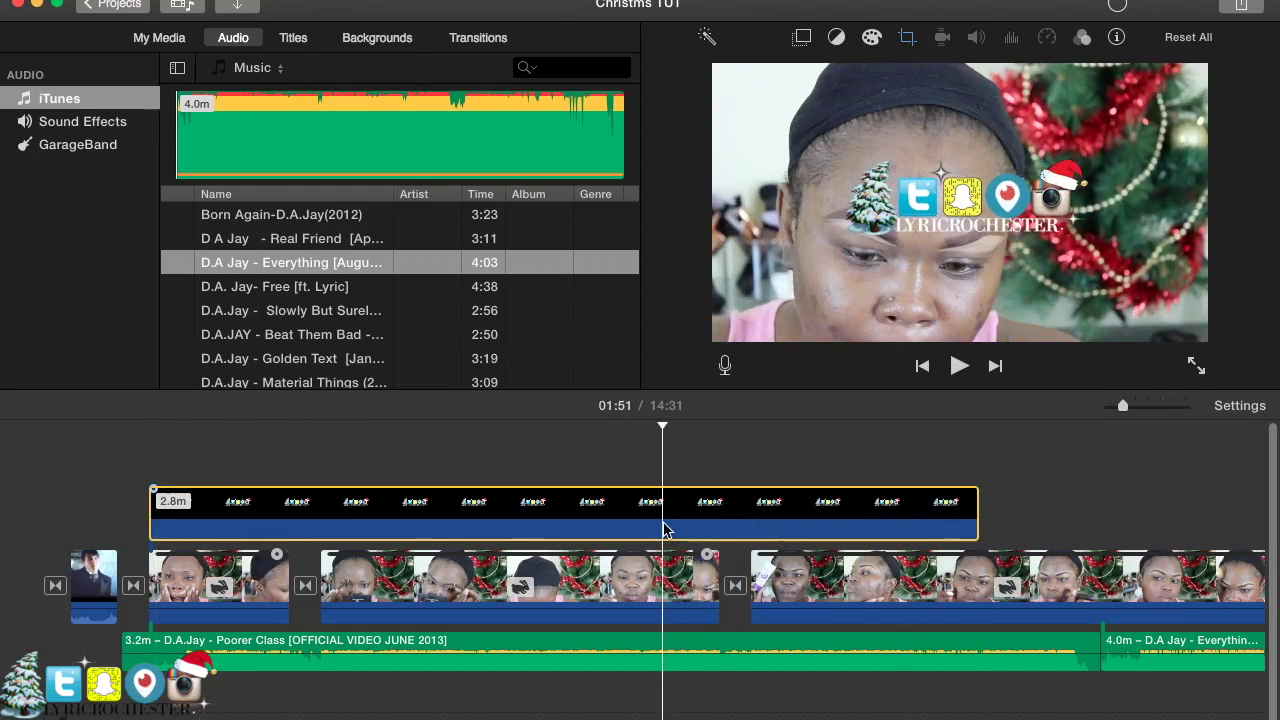
left_click(805, 40)
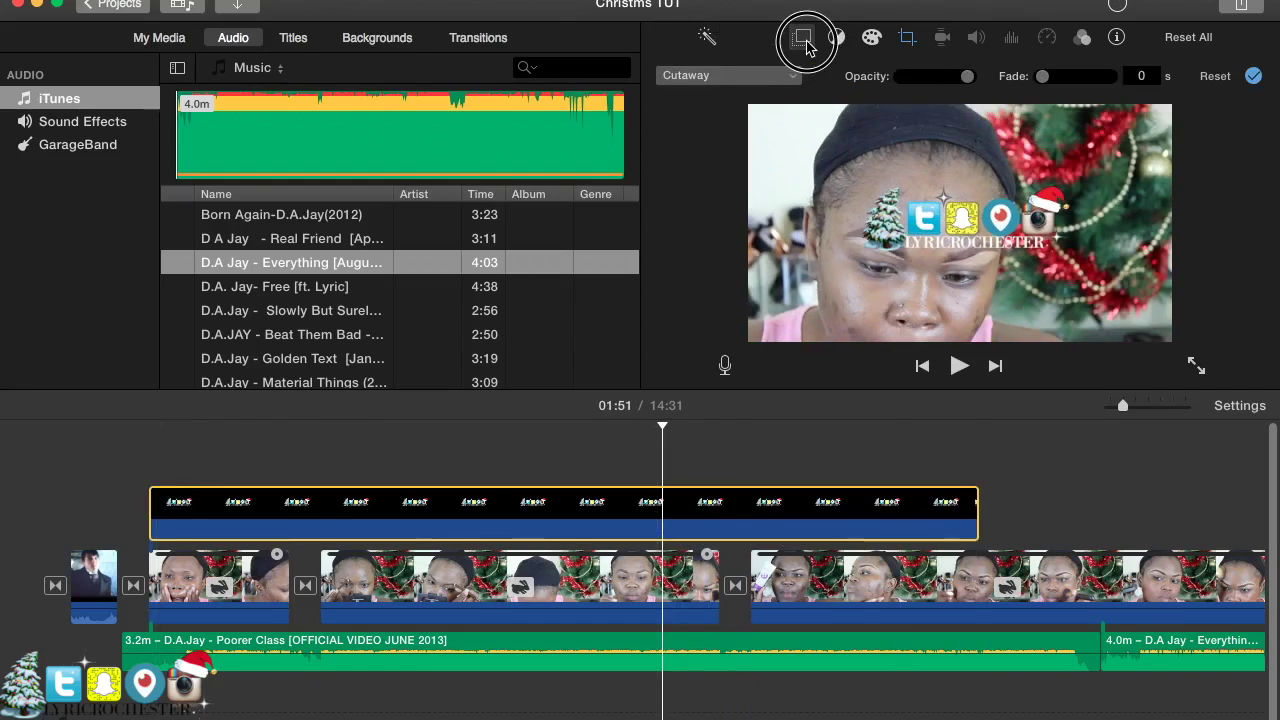
left_click(805, 40)
left_click(805, 40)
left_click(805, 40)
left_click(805, 40)
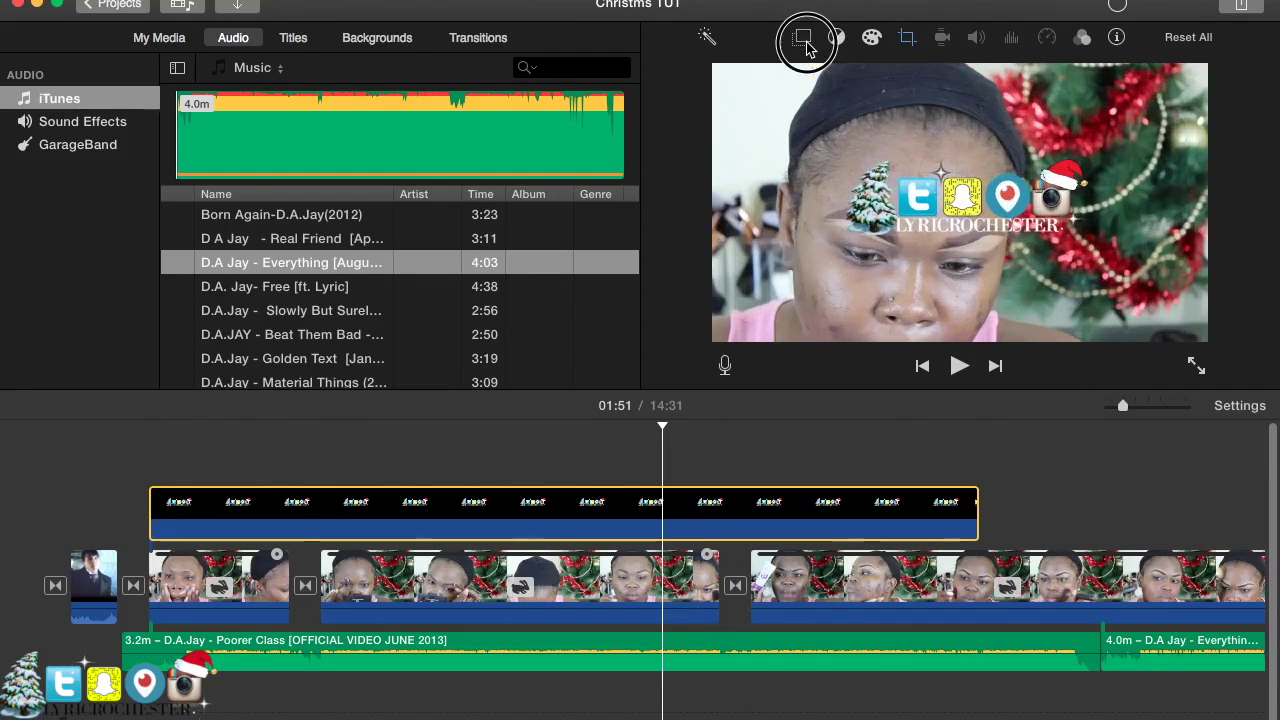
left_click(805, 40)
left_click(805, 40)
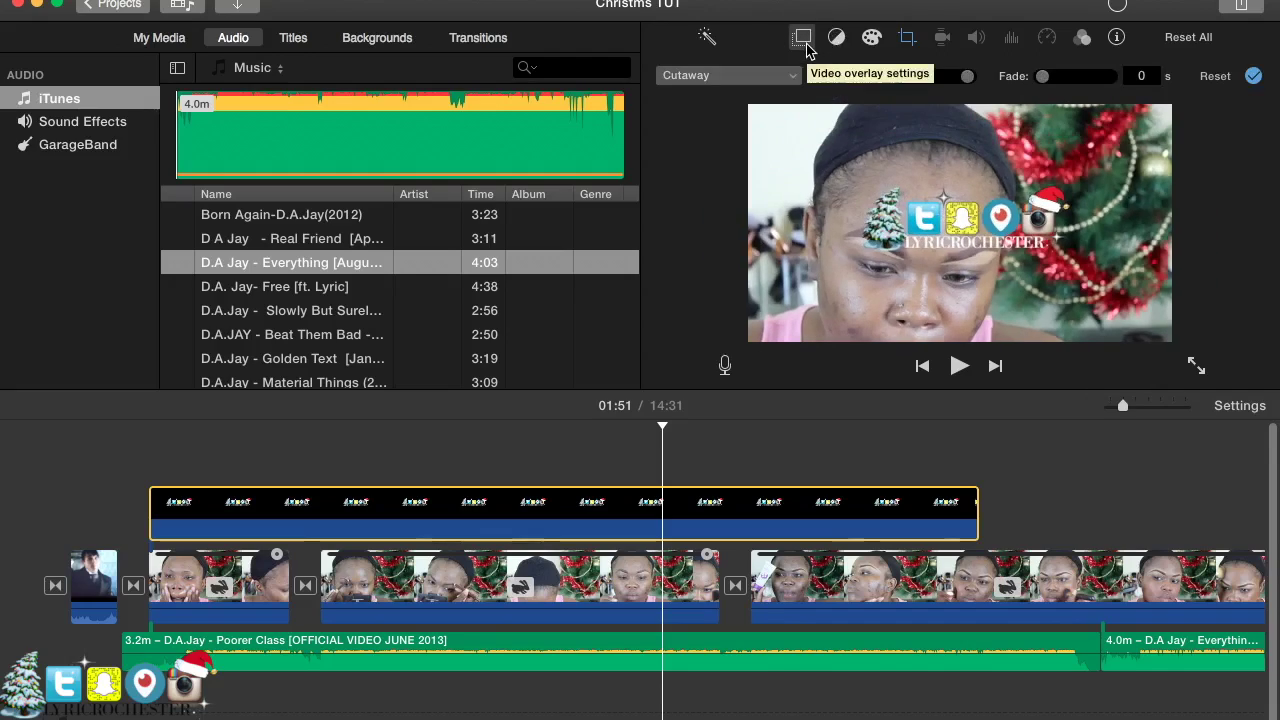
left_click(766, 75)
left_click(738, 146)
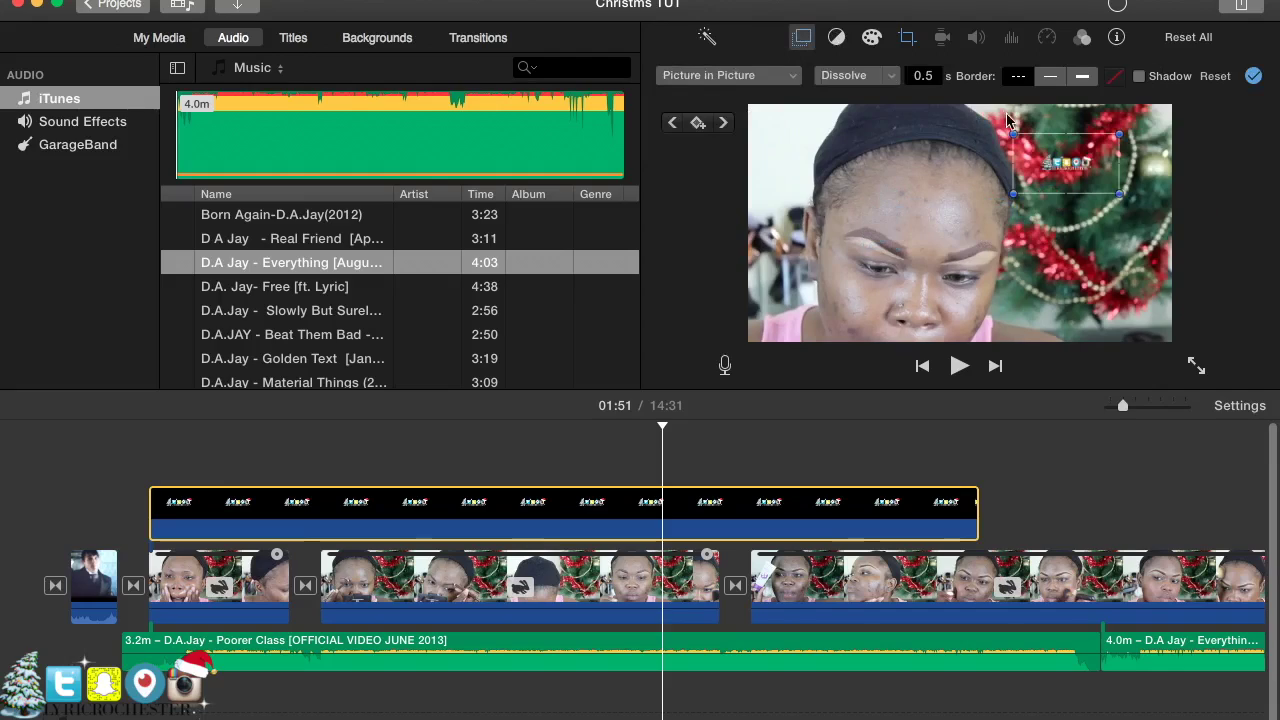
left_click_drag(1014, 196, 874, 288)
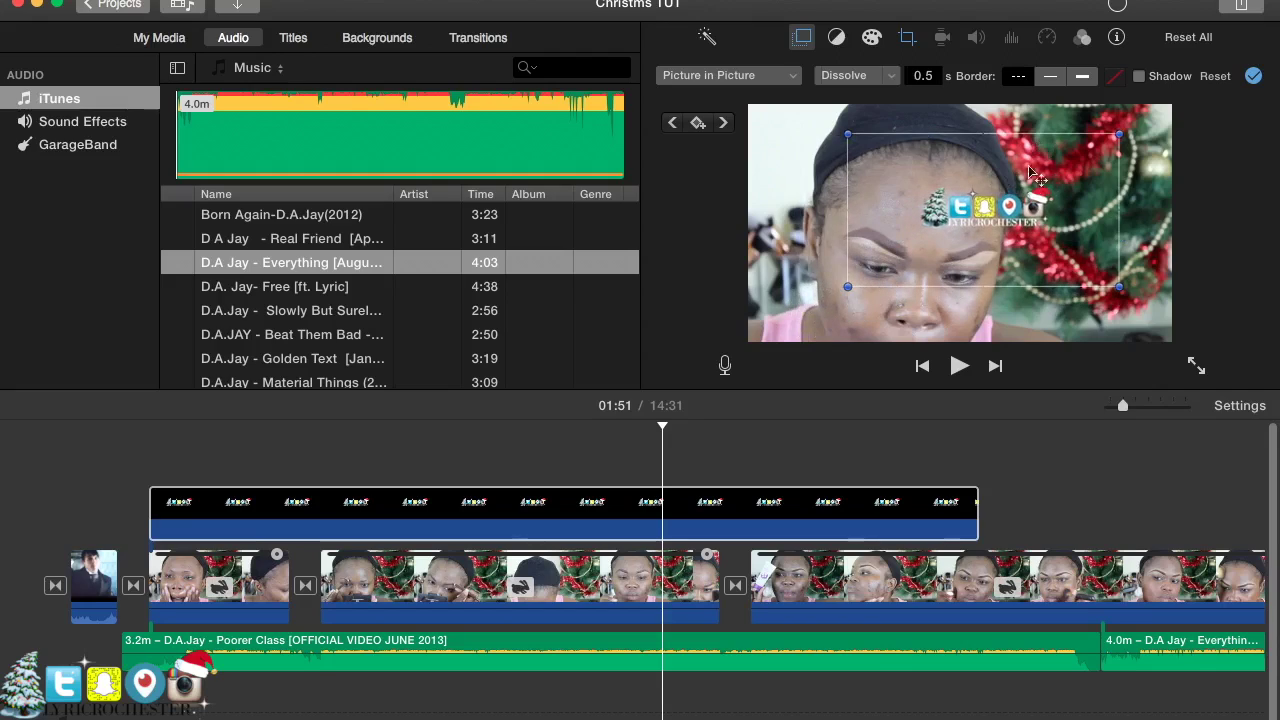
left_click_drag(1003, 200, 1122, 313)
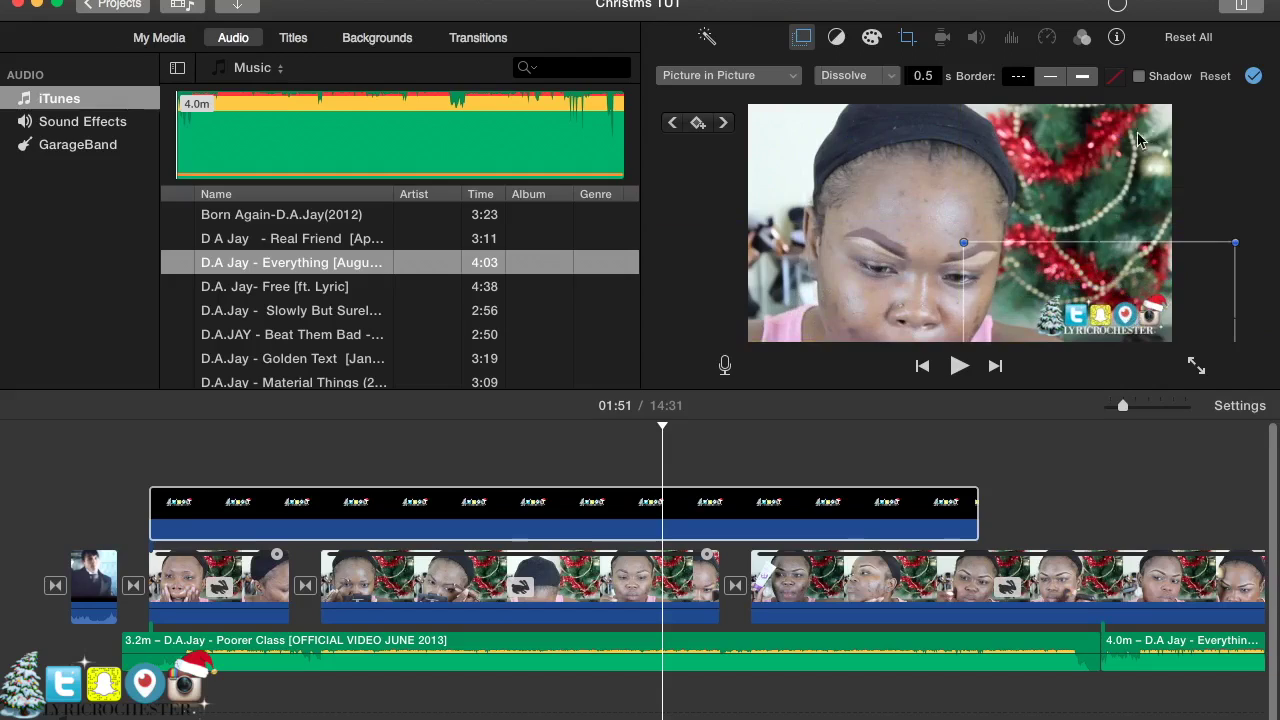
- Set the logo overlay's cropping style to Fit and apply it
left_click(906, 40)
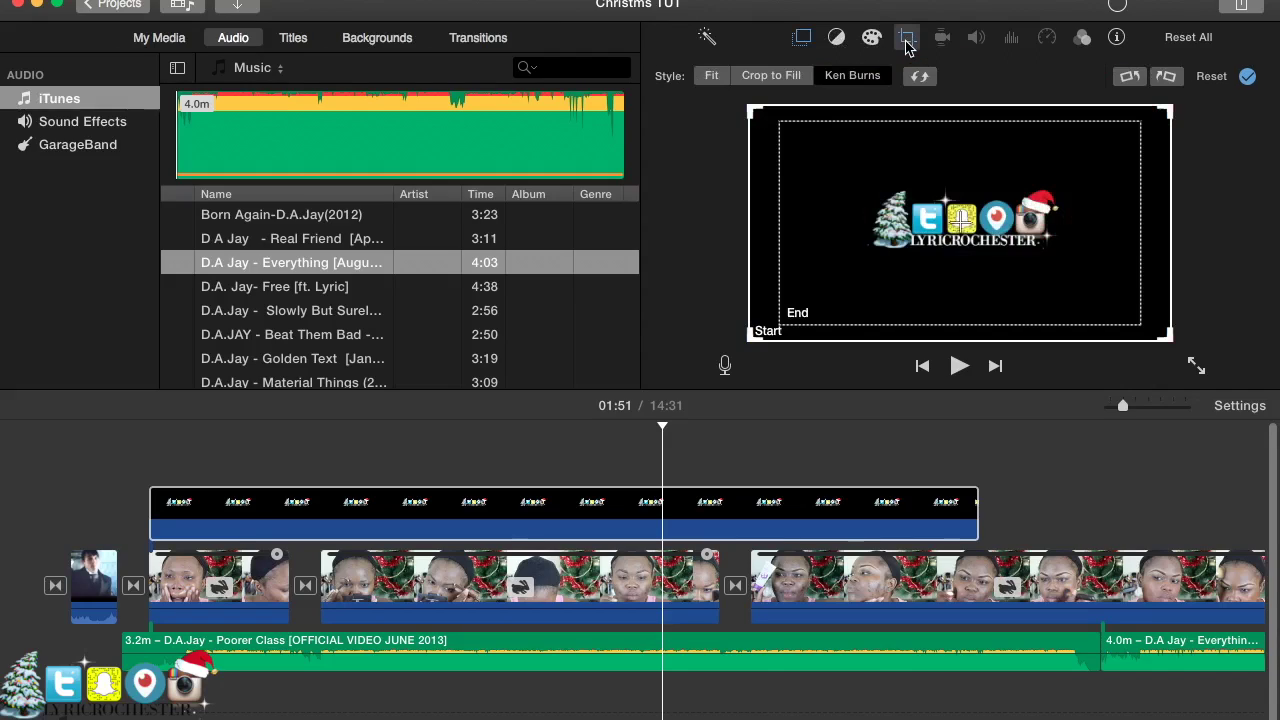
left_click(711, 76)
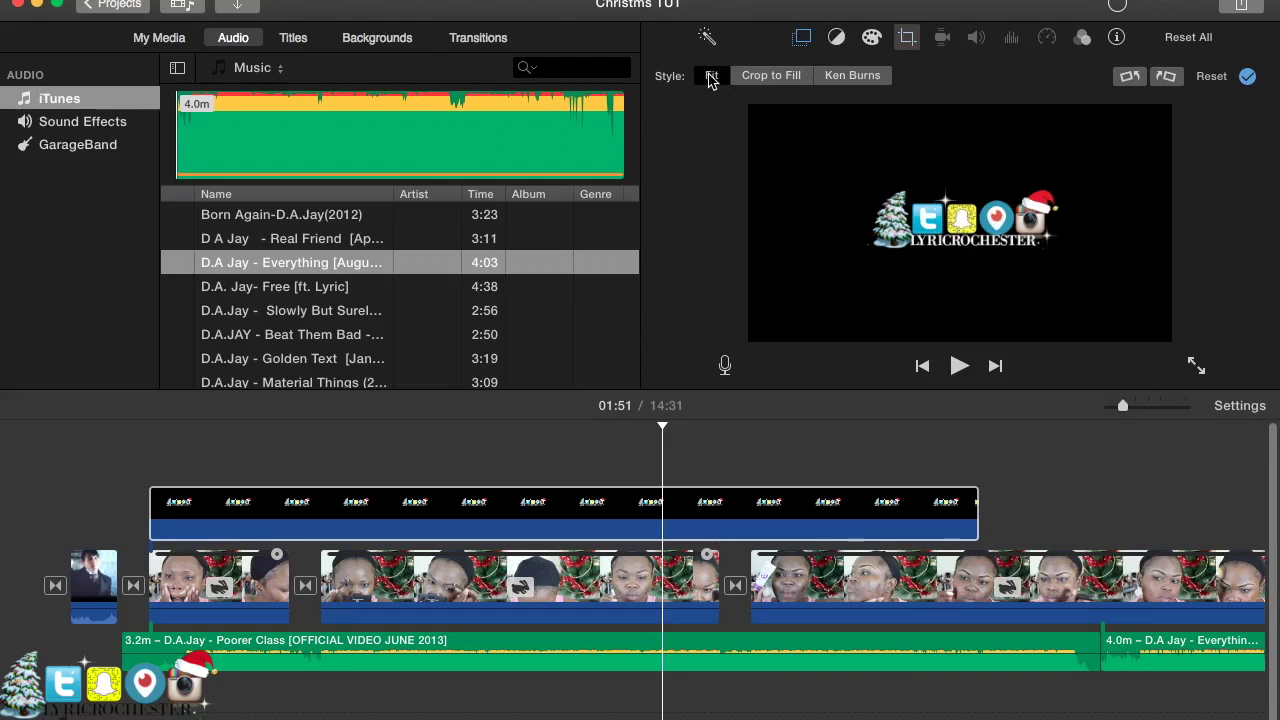
left_click(852, 75)
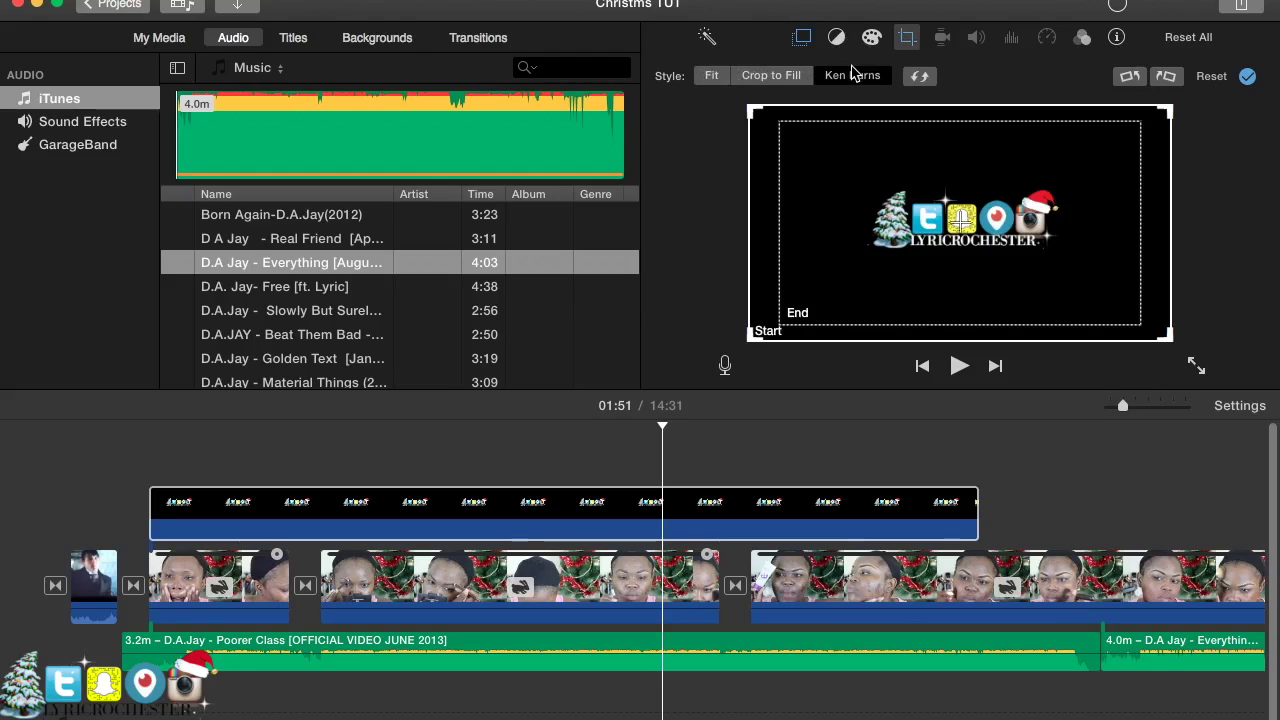
left_click(792, 78)
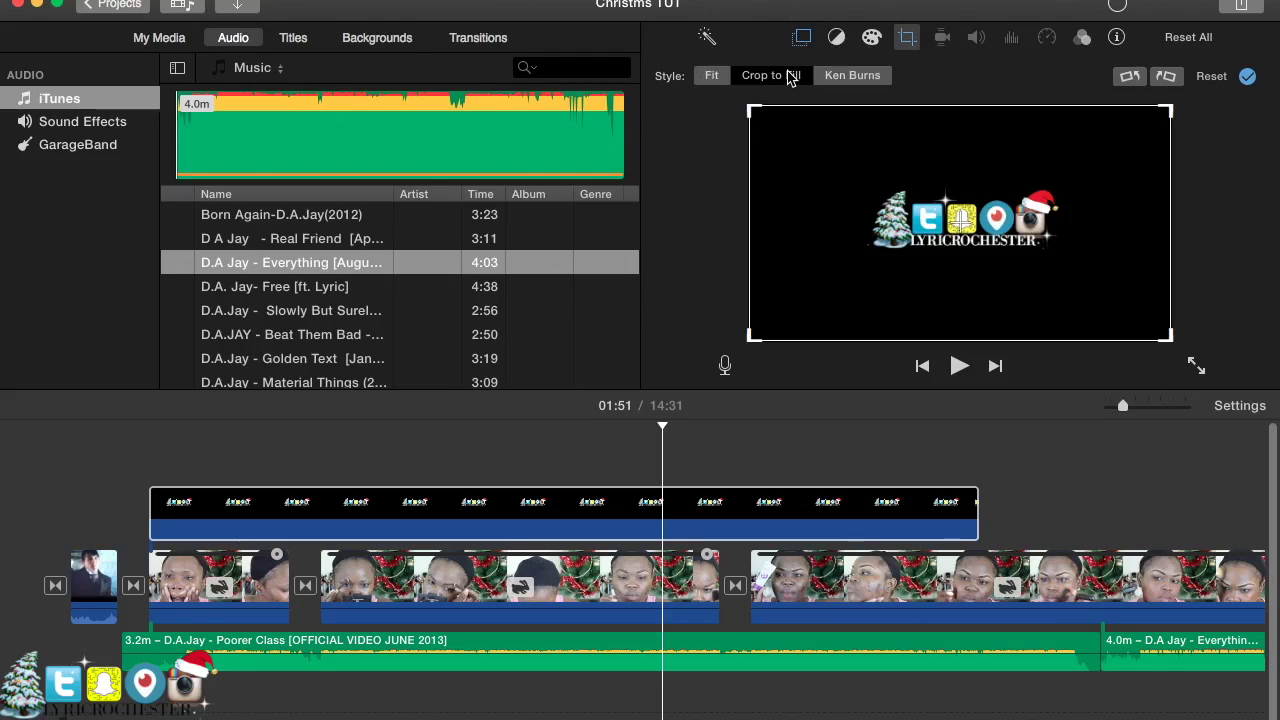
left_click(716, 77)
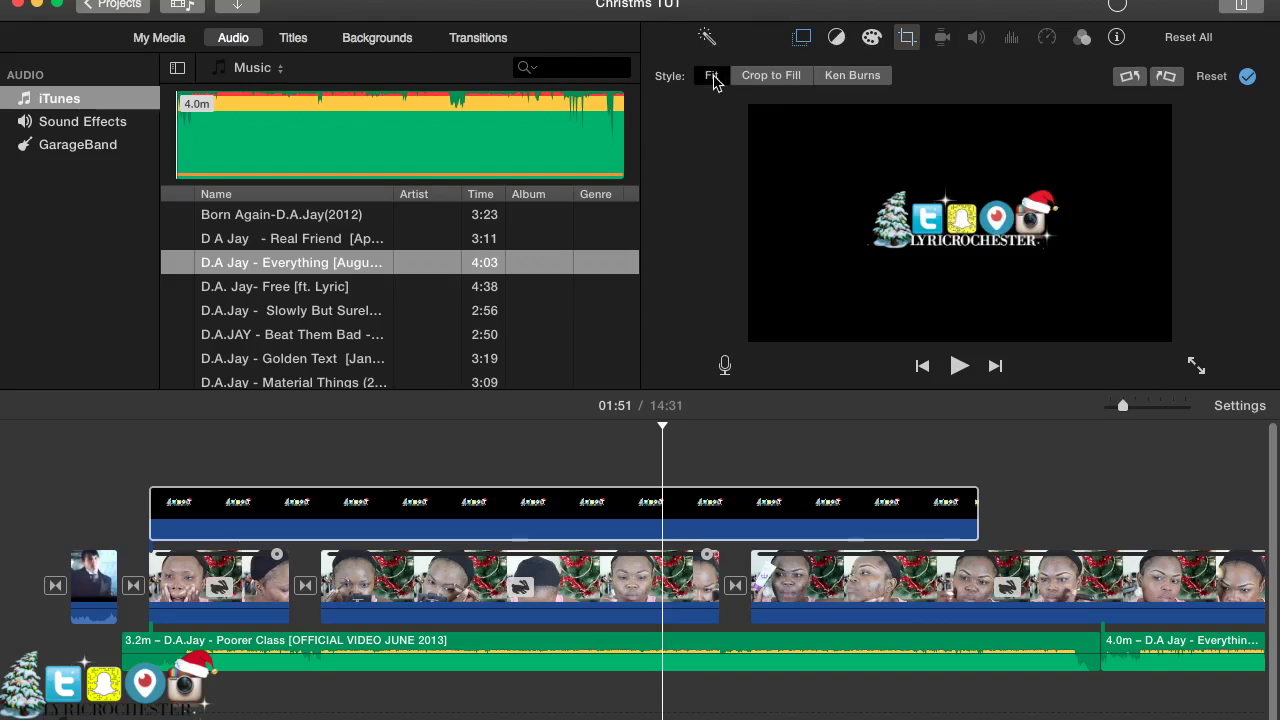
left_click(1247, 77)
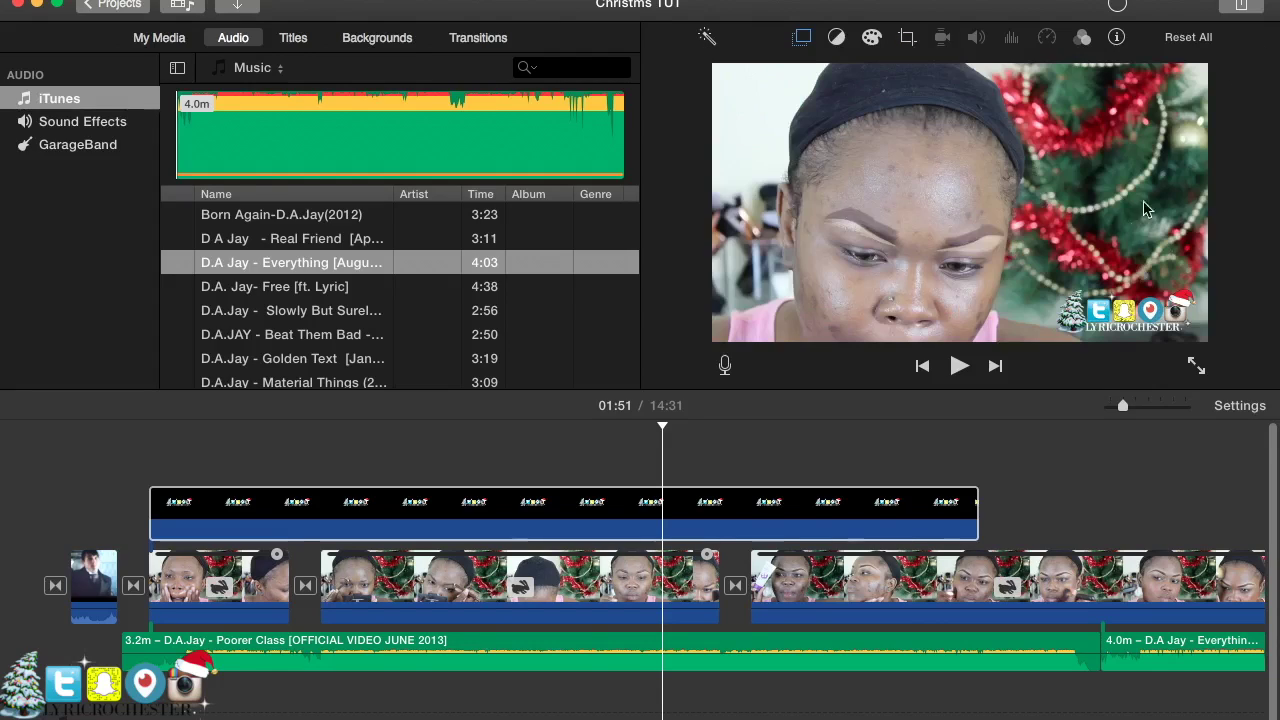
- Preview the video with the logo overlay from 02:31 for about ten seconds
left_click(877, 458)
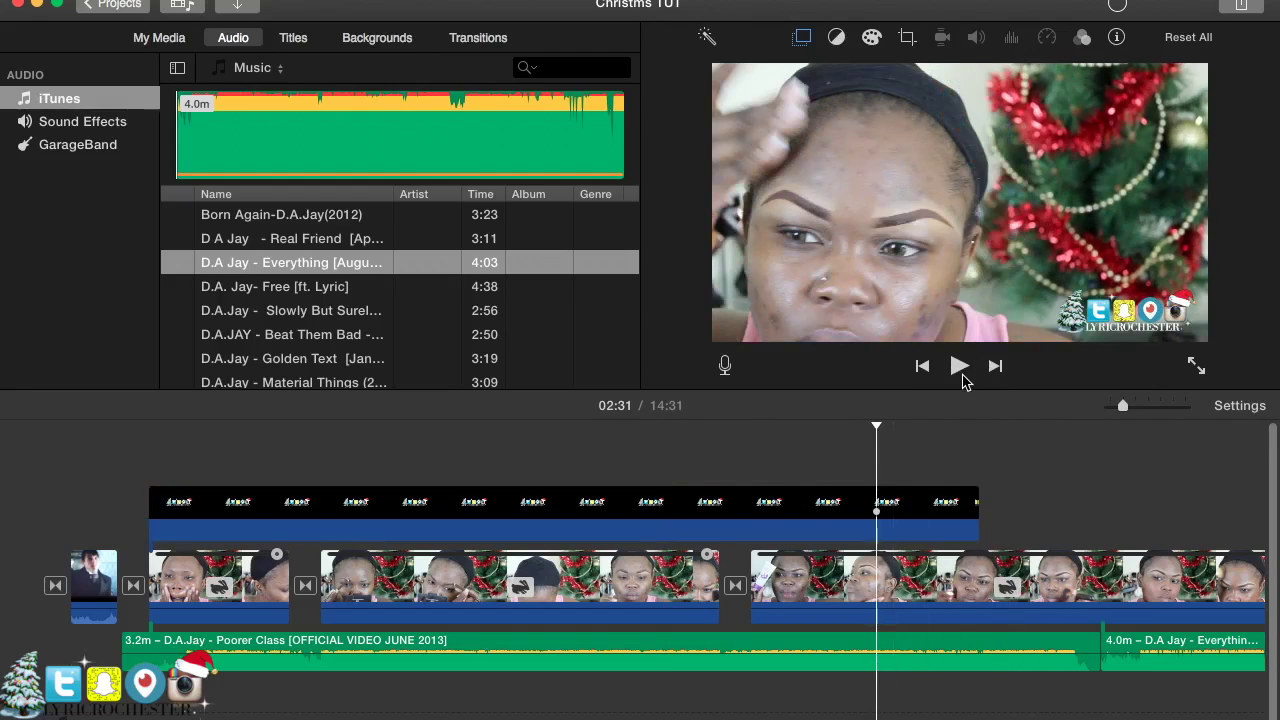
left_click(958, 366)
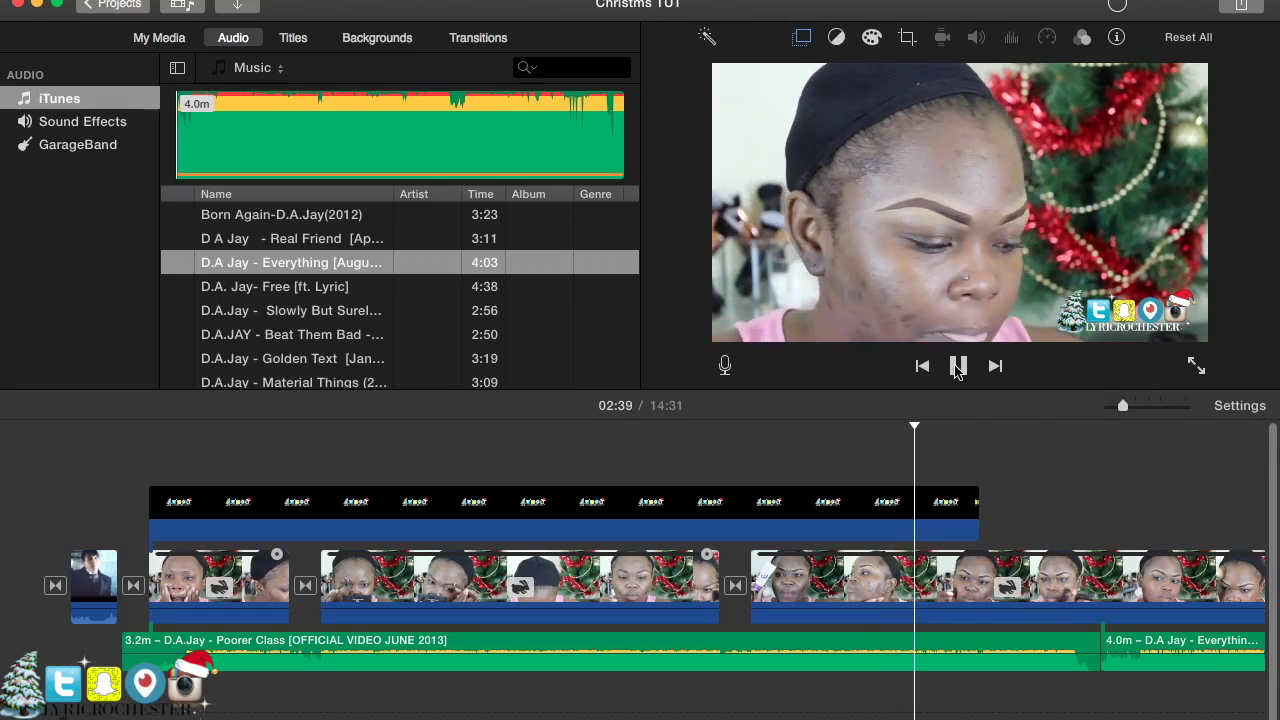
left_click(957, 367)
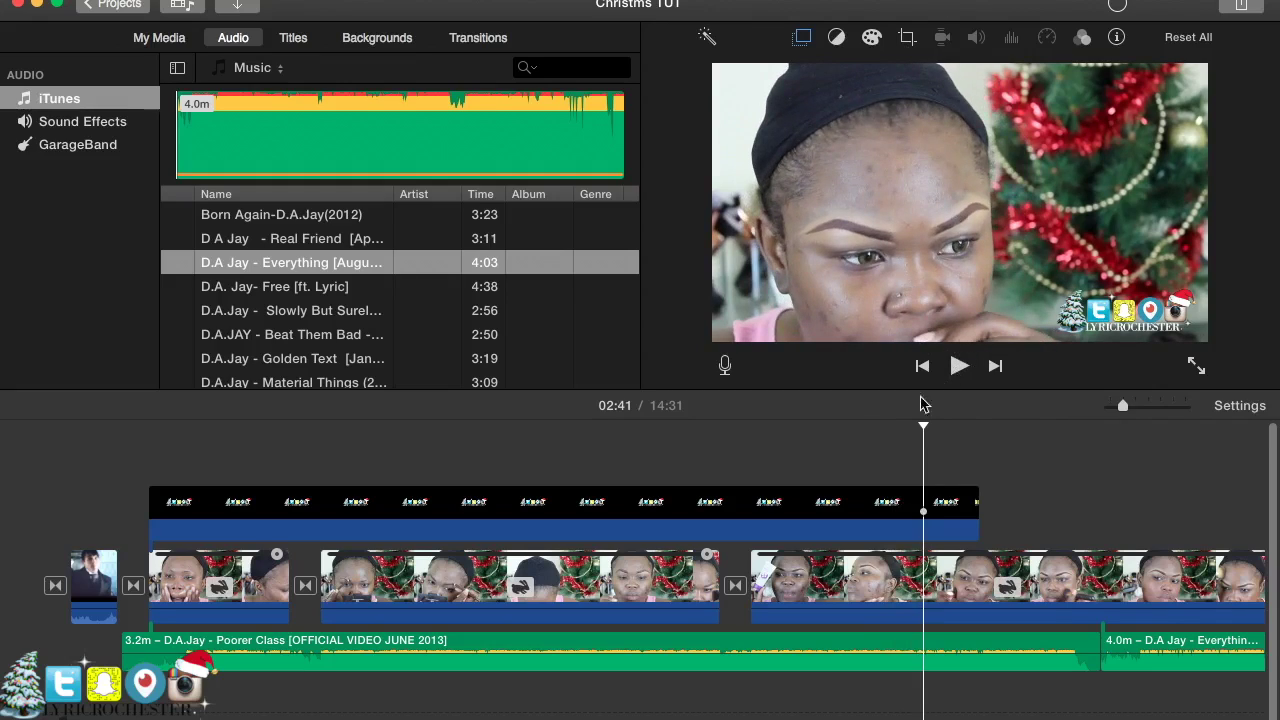
- Minimize the iMovie and Downloads windows to return to PicMonkey, and check the Transparent canvas option under Canvas Color without applying changes
left_click(37, 5)
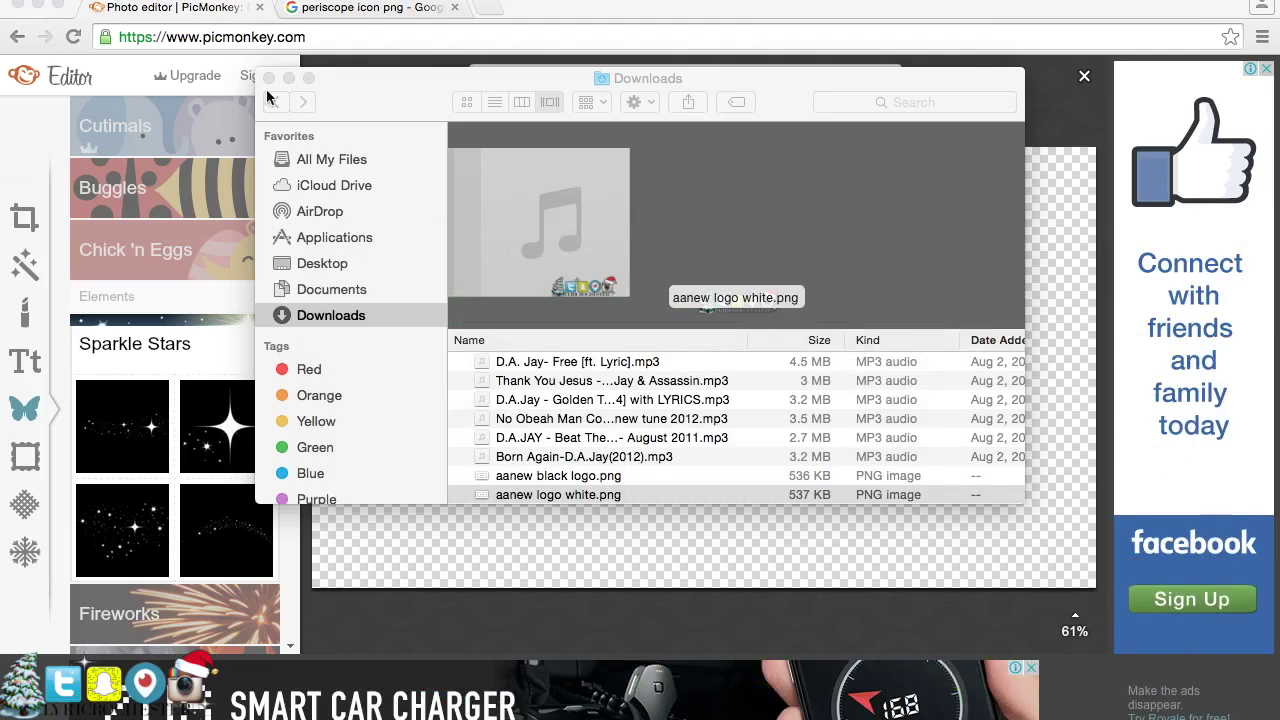
left_click(287, 77)
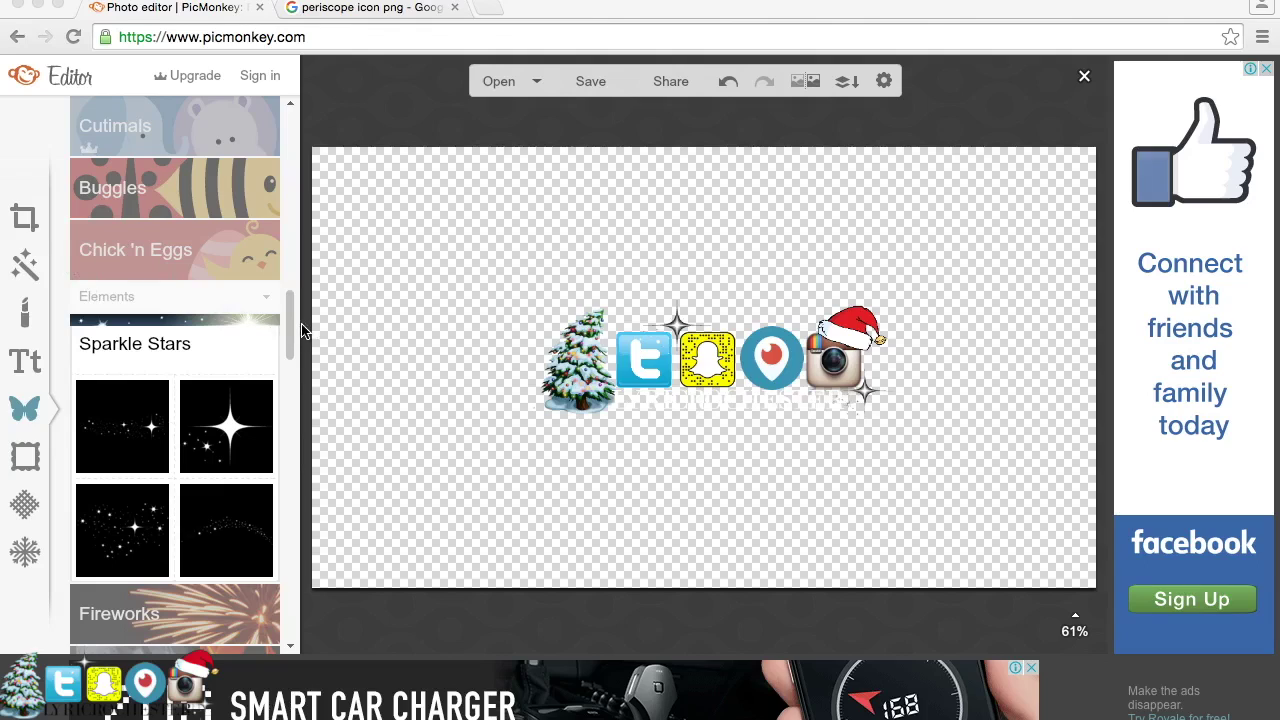
left_click_drag(290, 322, 290, 245)
left_click(290, 245)
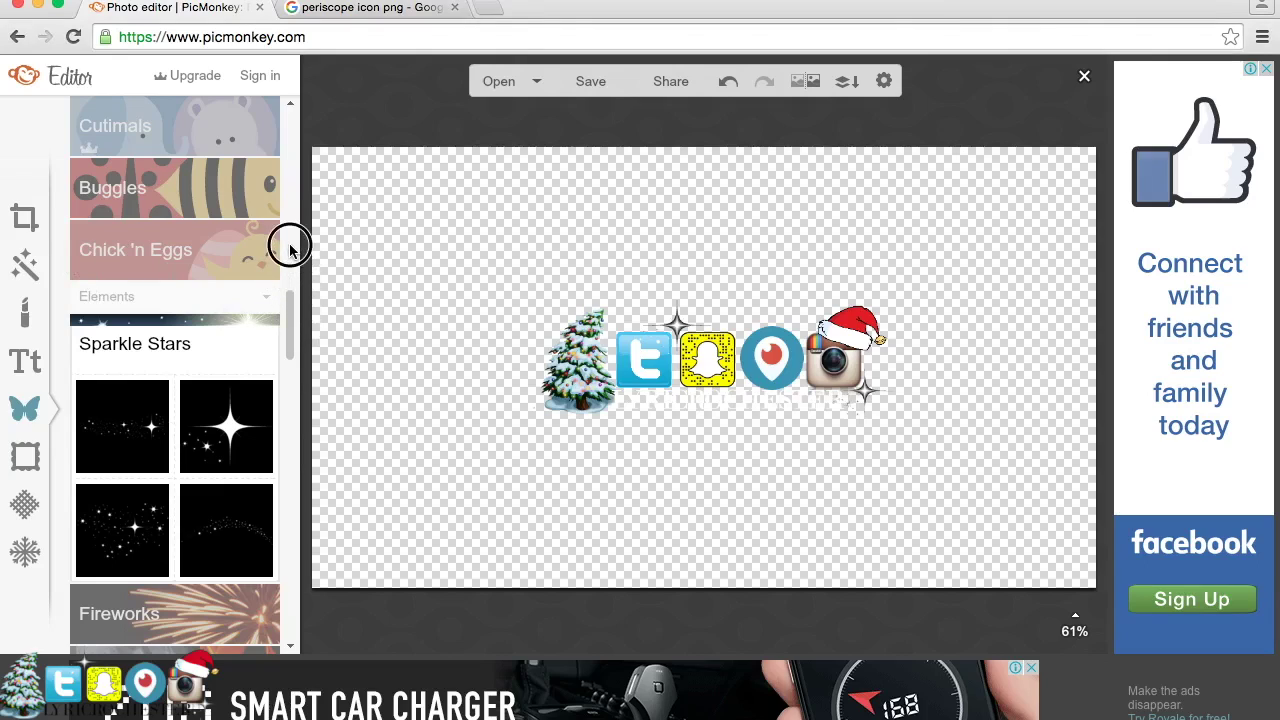
left_click(28, 218)
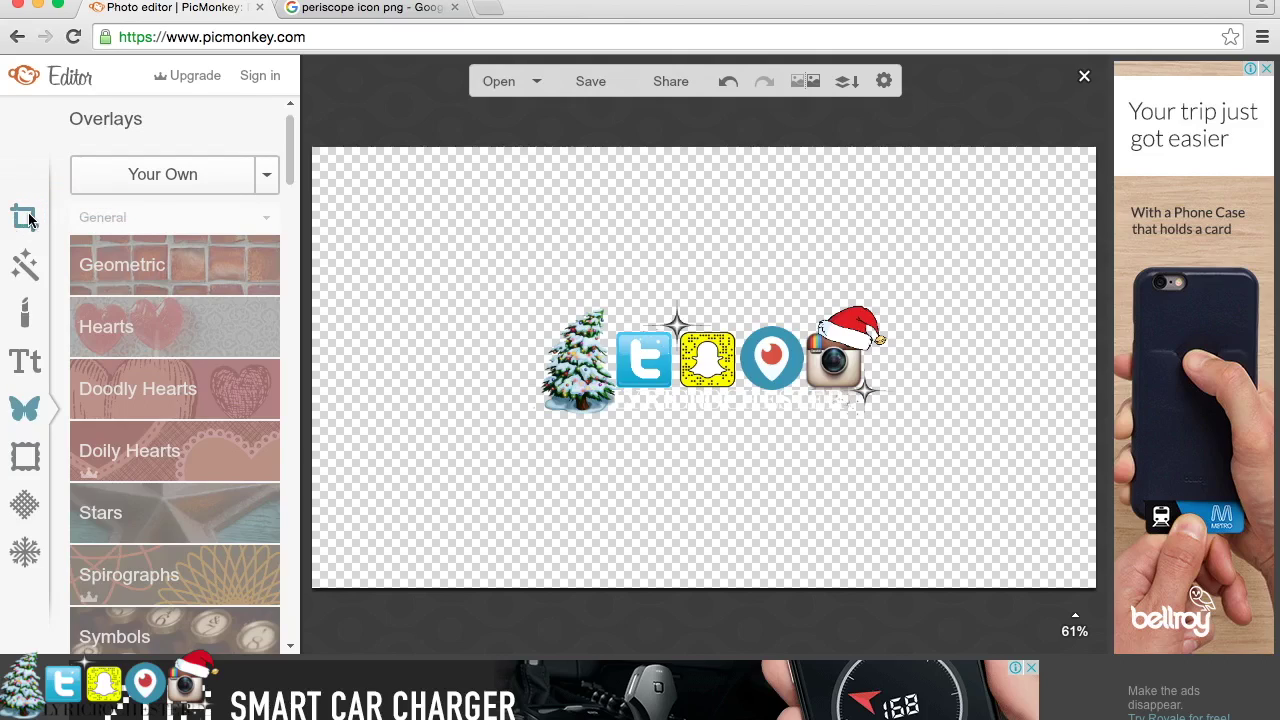
left_click(145, 290)
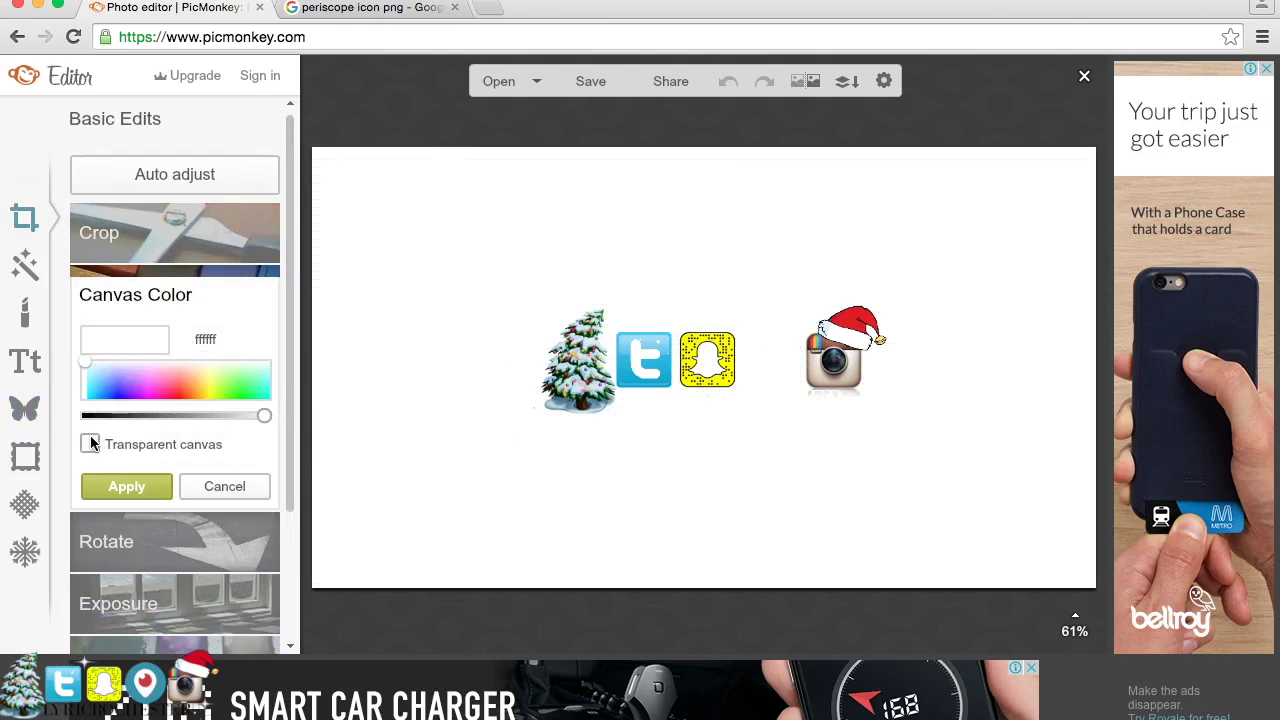
left_click(223, 487)
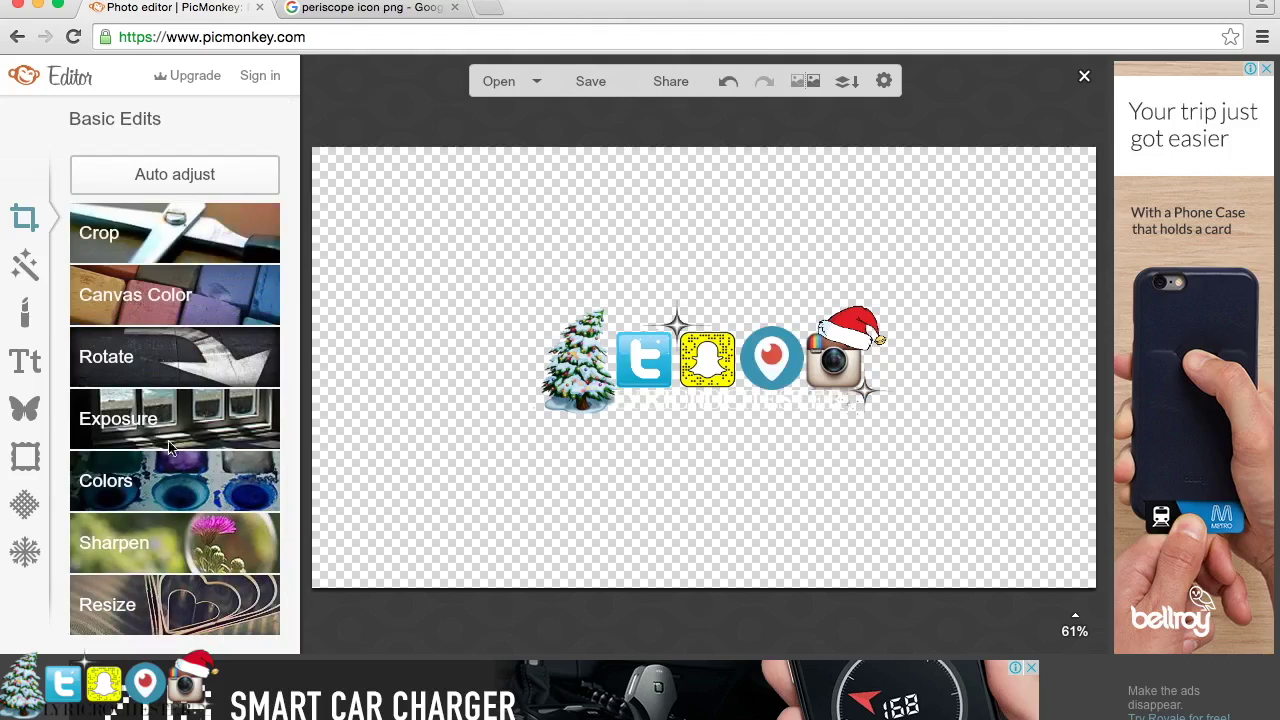
- Preview several canvas colors behind the logo, including 8d8bff and 8ba0ff, discard them, and minimize the browser to the desktop
left_click(137, 312)
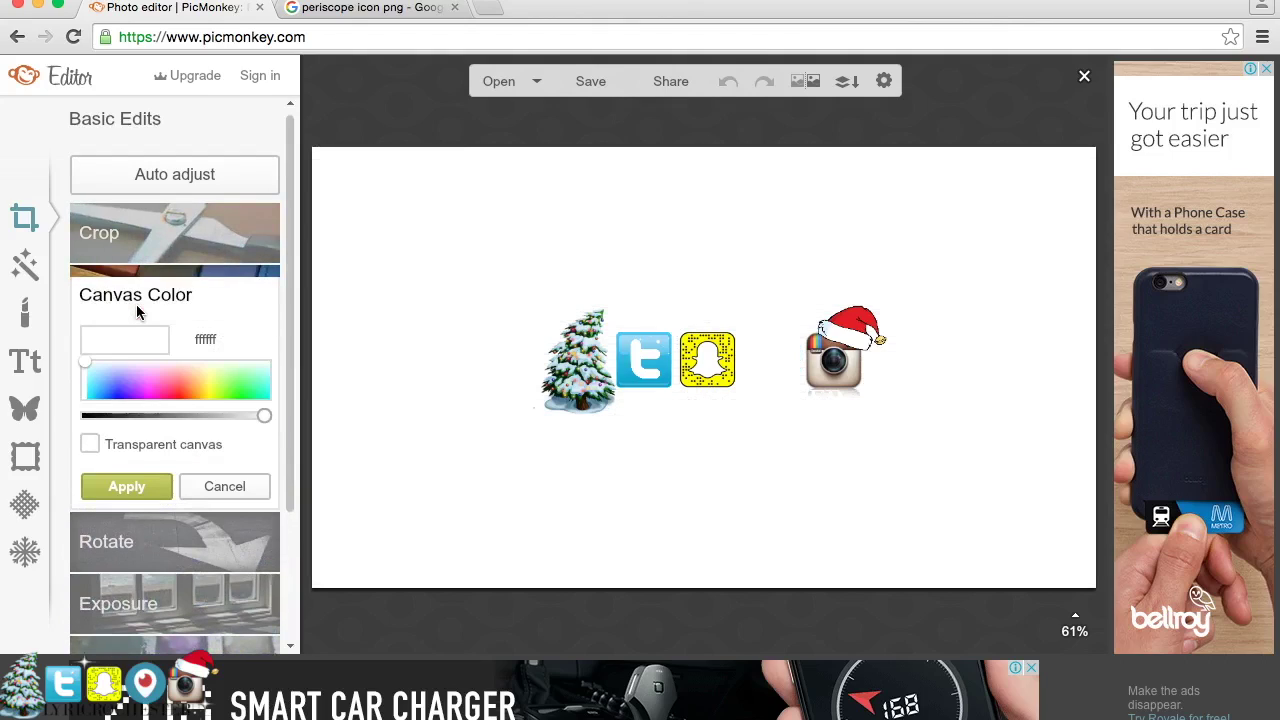
left_click(117, 378)
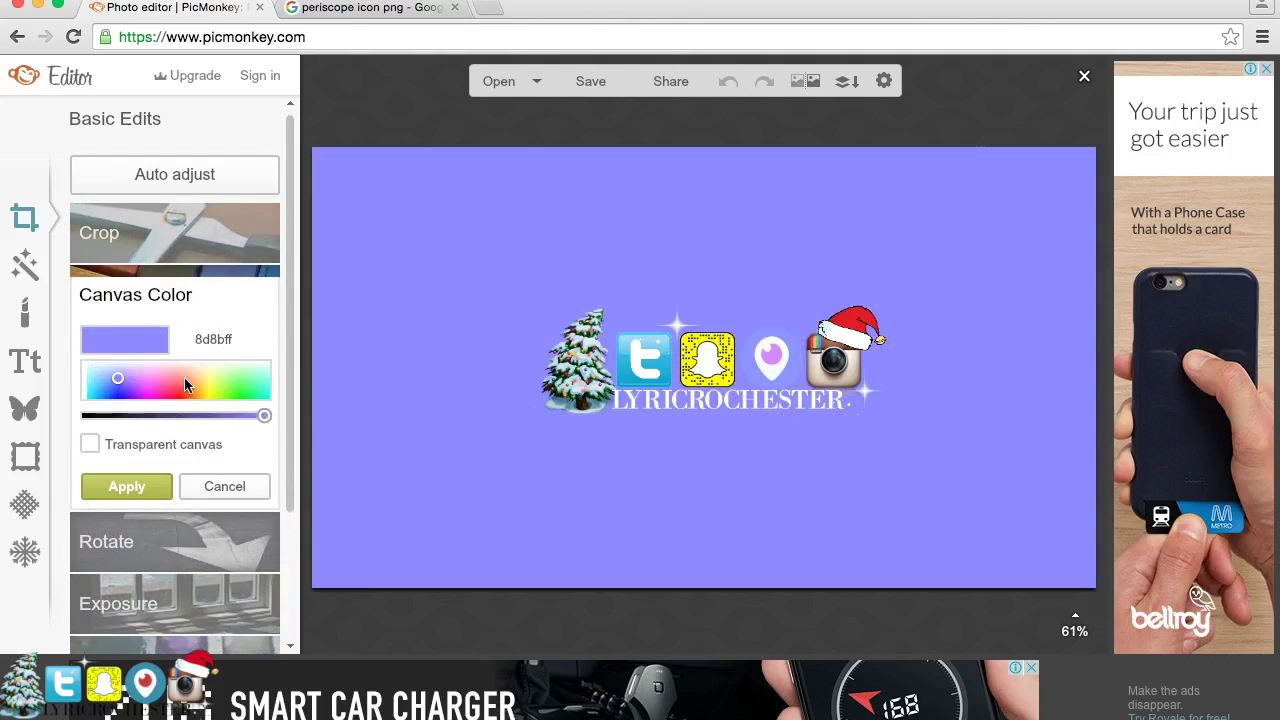
left_click(185, 385)
left_click(231, 383)
left_click(265, 389)
left_click(139, 388)
left_click(113, 381)
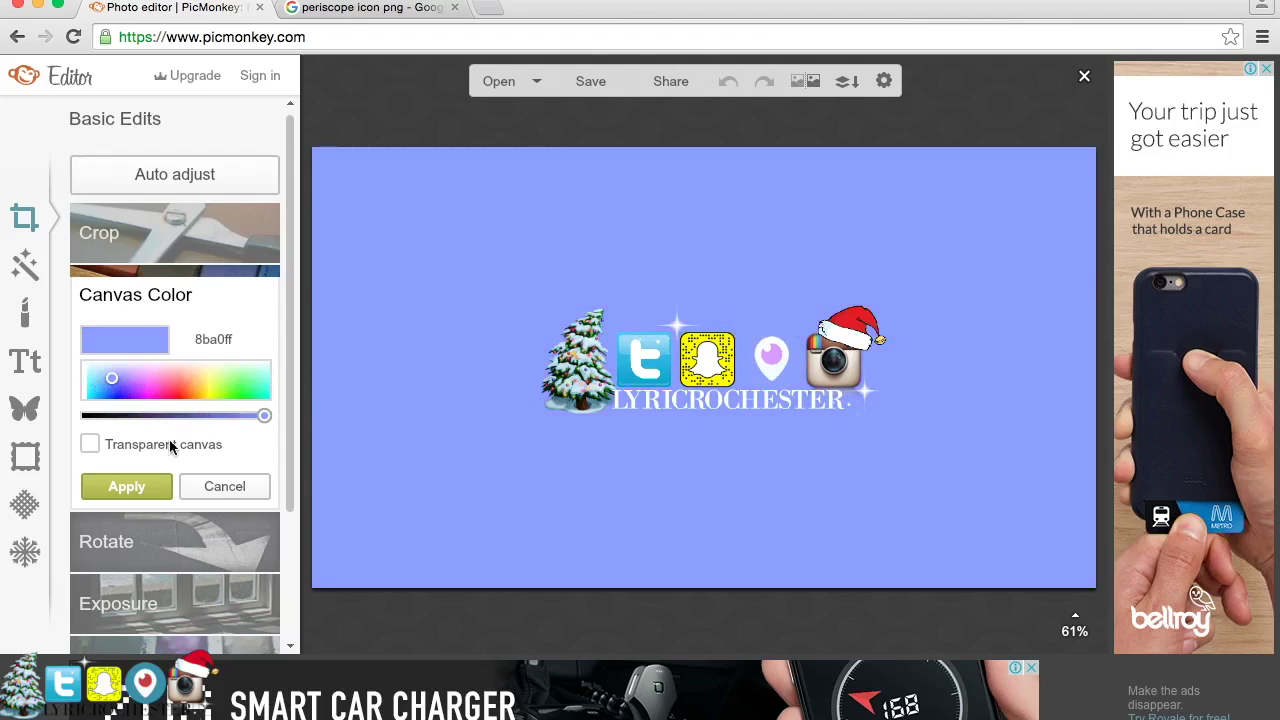
left_click(229, 486)
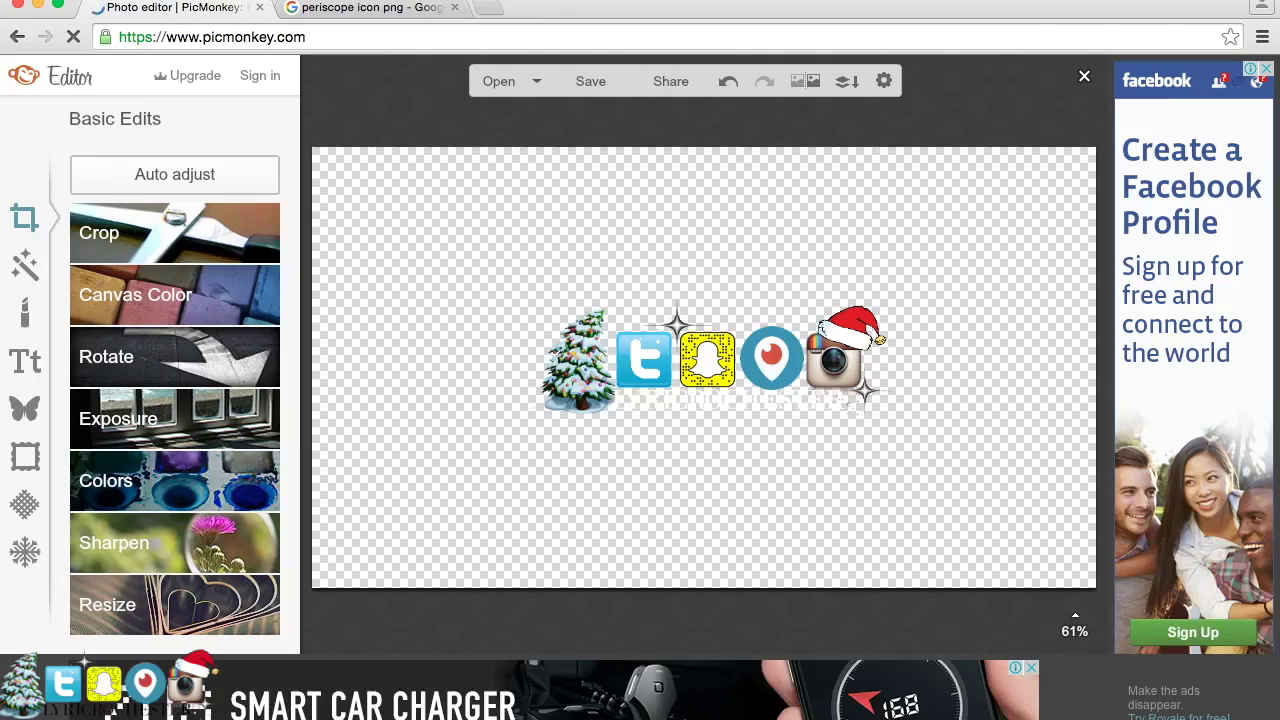
left_click(38, 6)
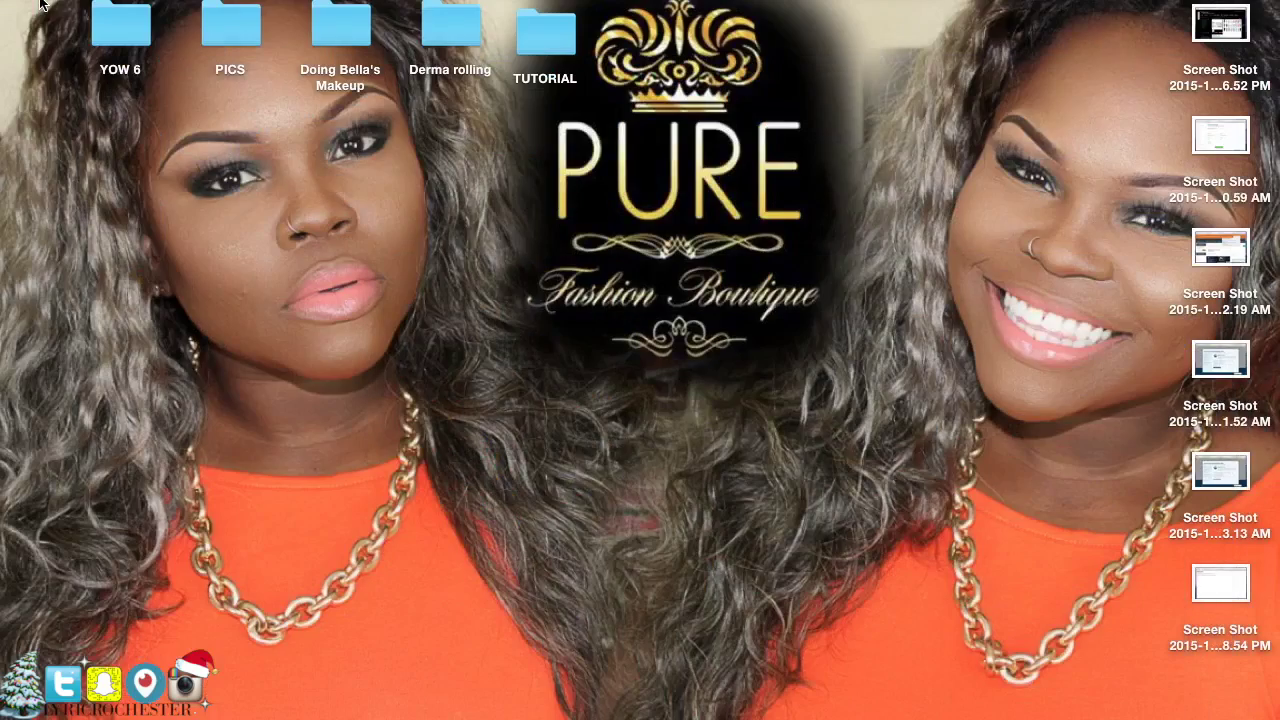